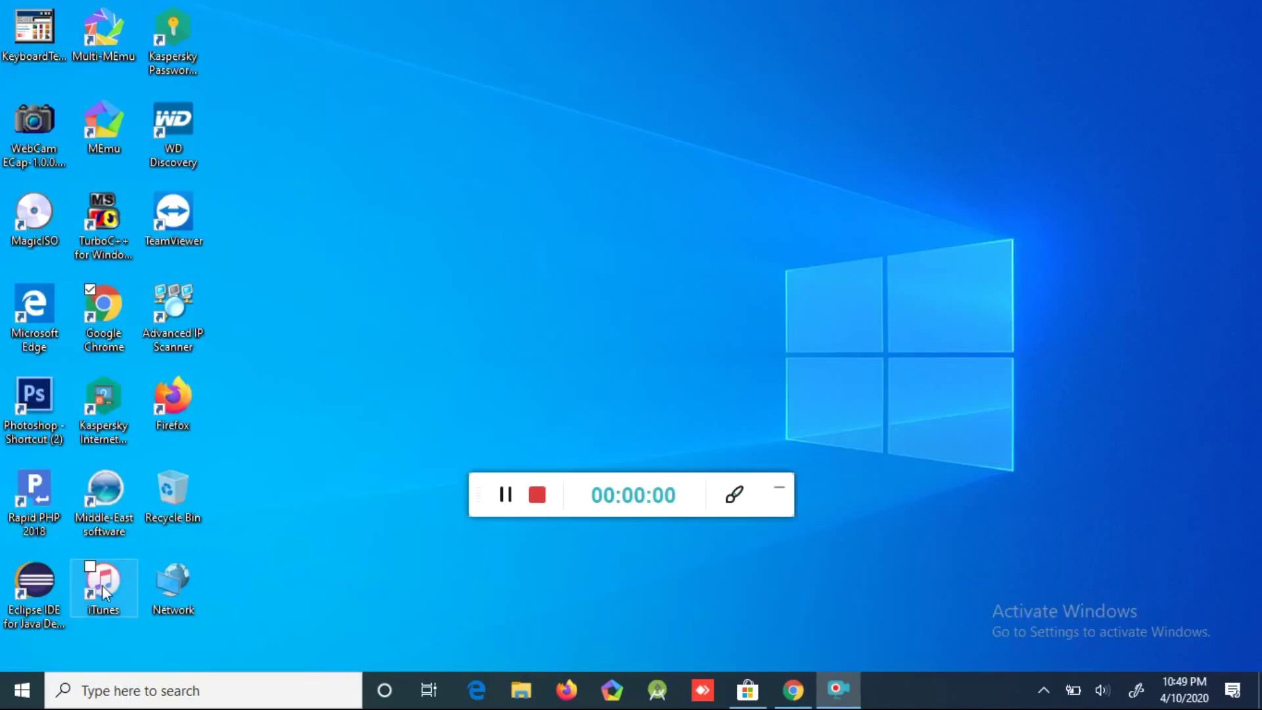
- Launch Microsoft Excel 2010 to start with a blank workbook
left_click(19, 700)
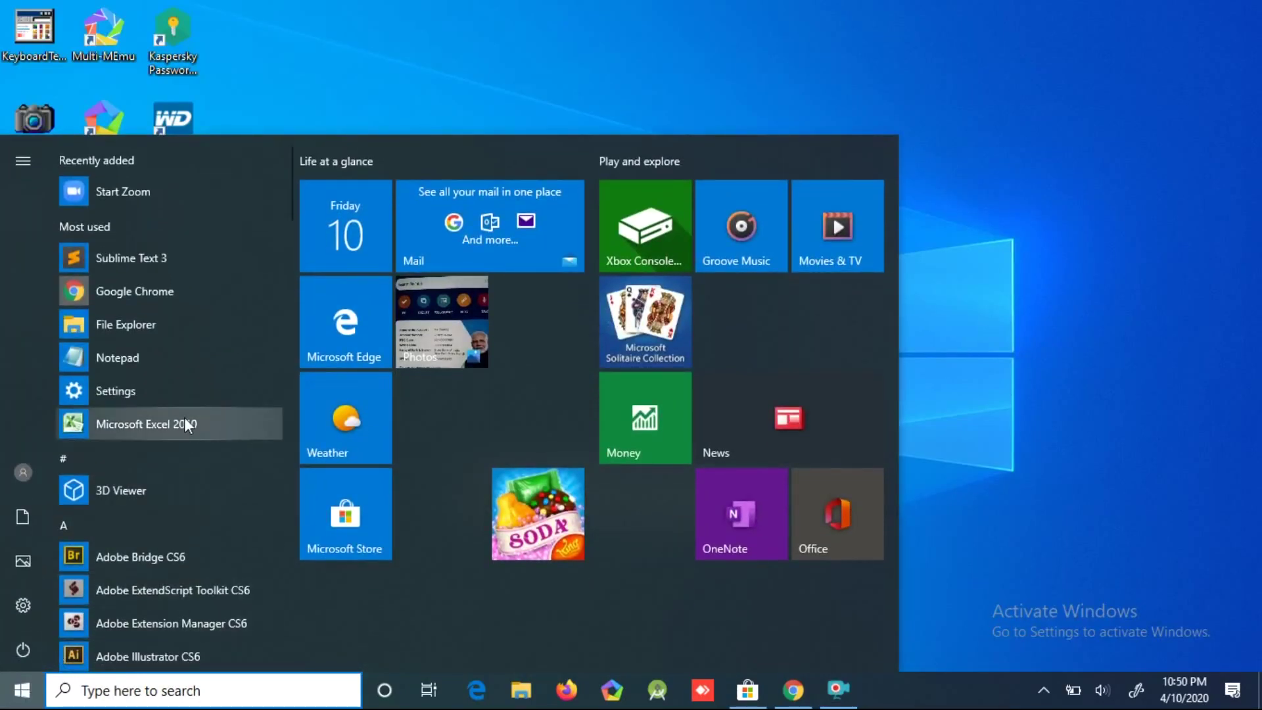
left_click(143, 425)
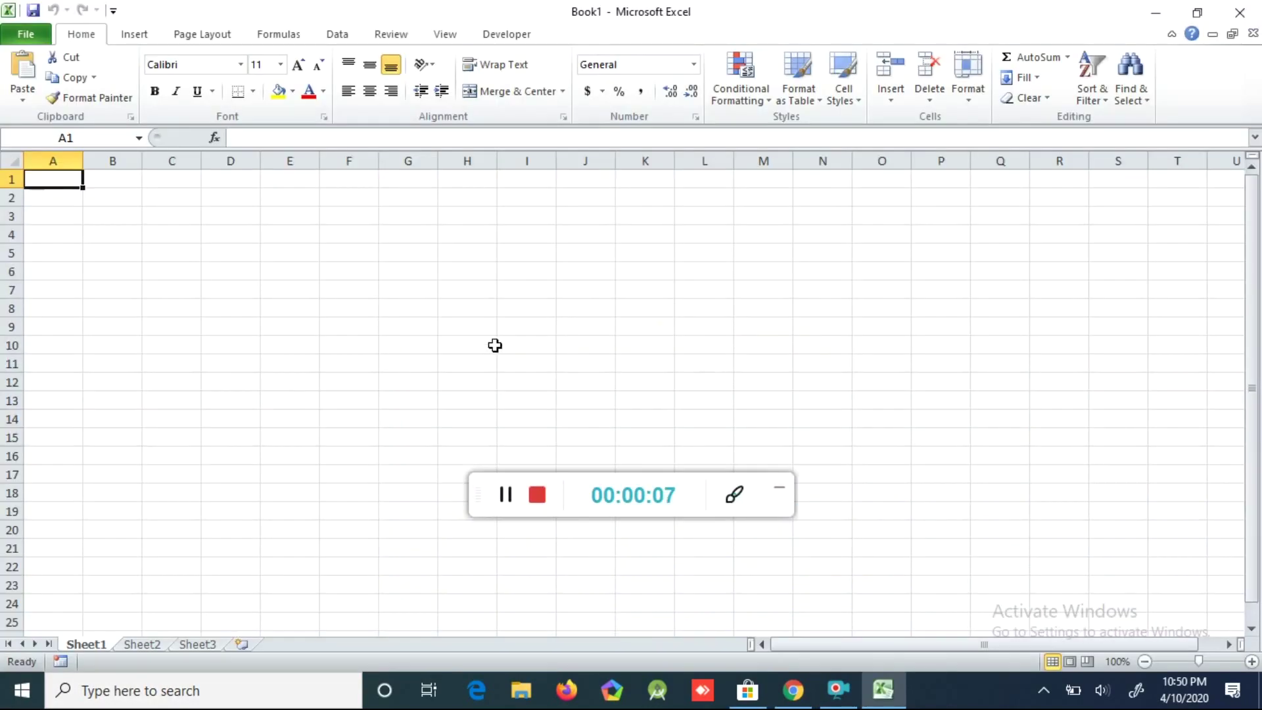
left_click(848, 145)
- Look through Sheet2 and Sheet3, return to Sheet1, and check the cell references of D2 and B7
left_click(133, 643)
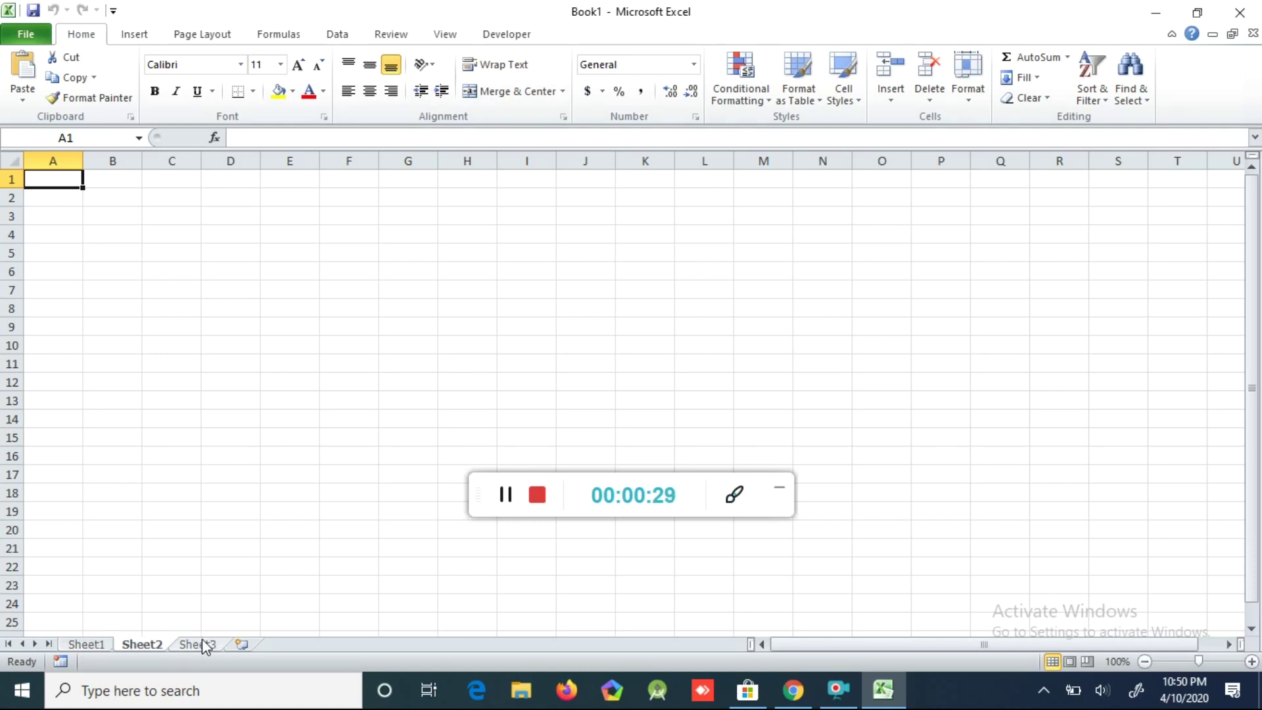
left_click(203, 643)
left_click(98, 643)
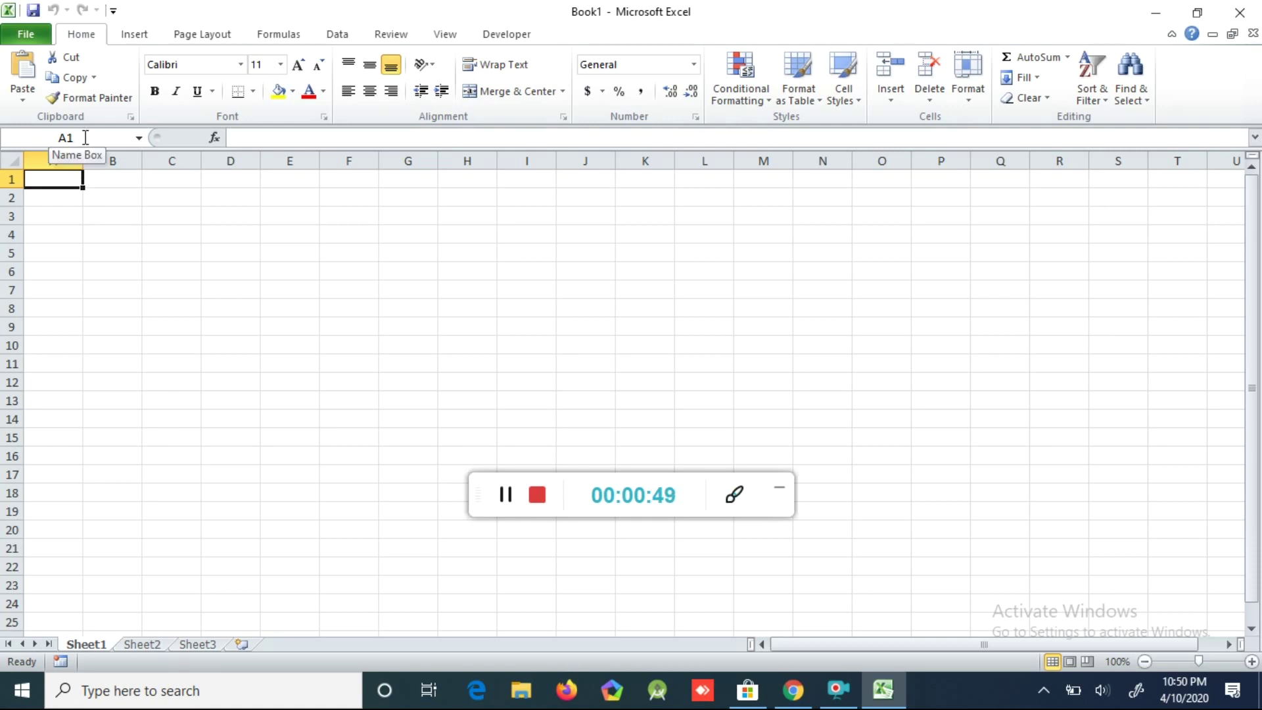
left_click(230, 195)
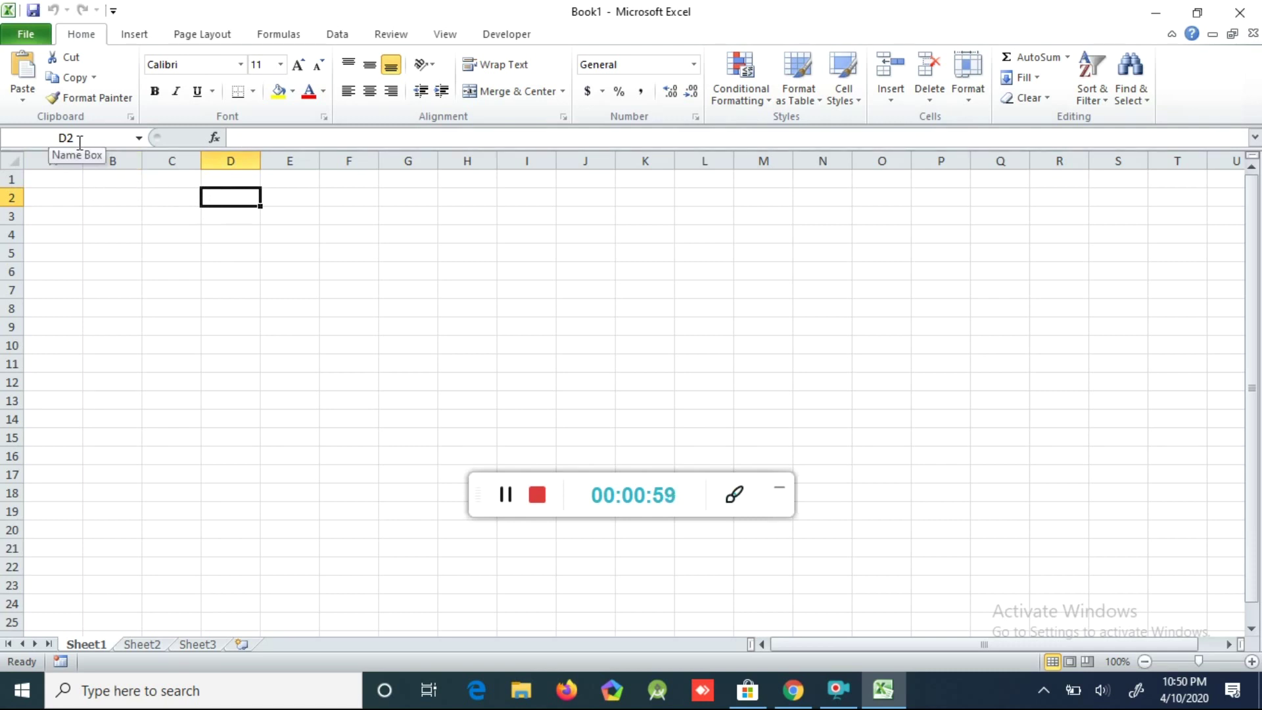
left_click(106, 291)
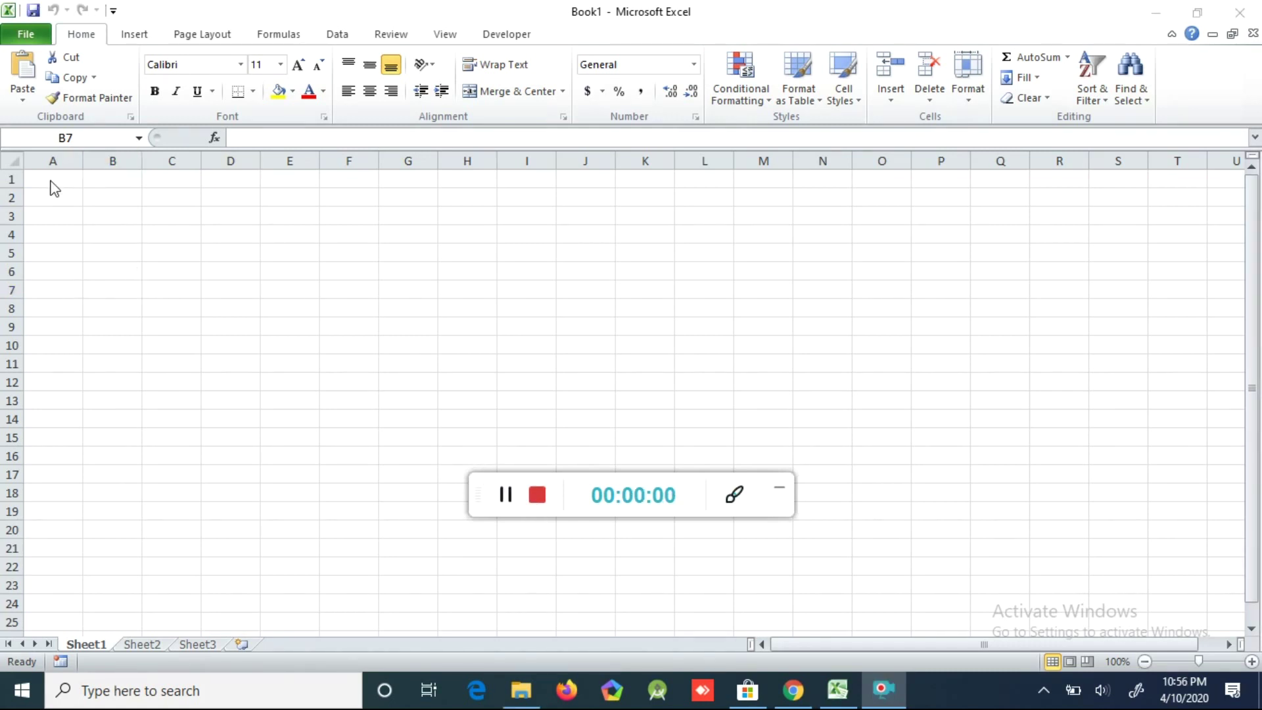
left_click_drag(474, 486, 907, 692)
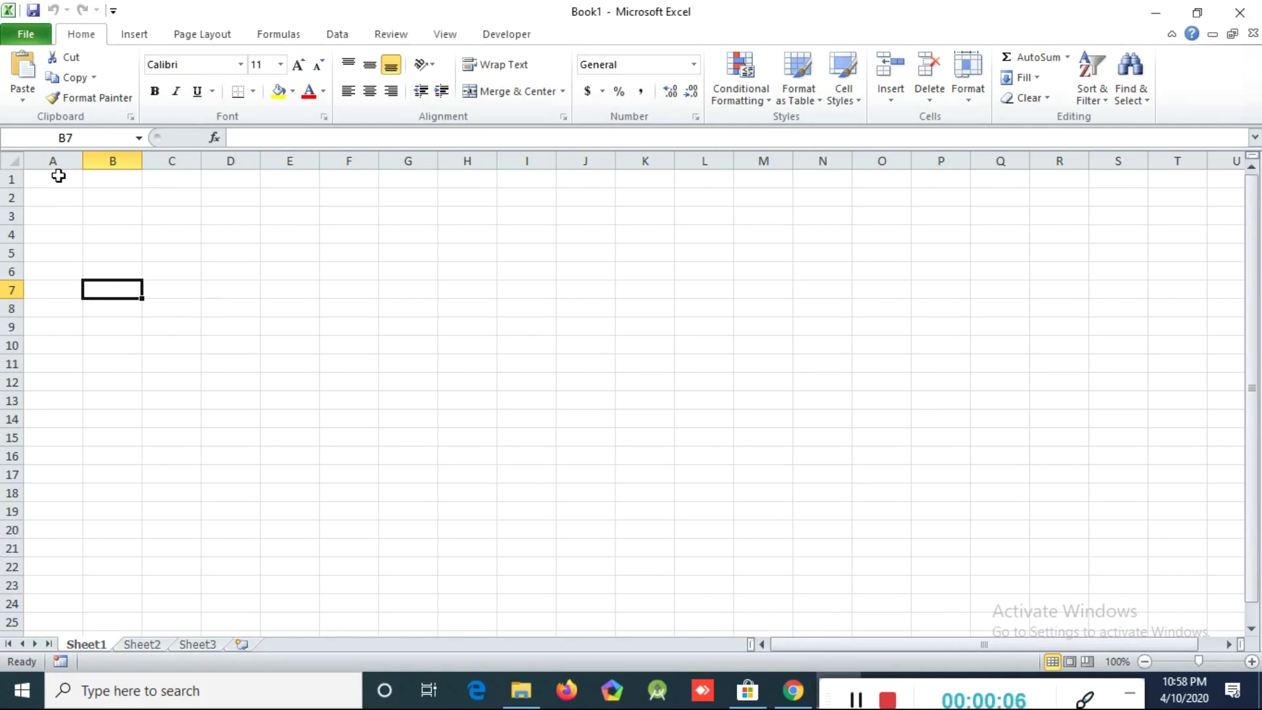
- Enter 23 in cell A1 and 34 in cell B1 of Sheet1
left_click(58, 176)
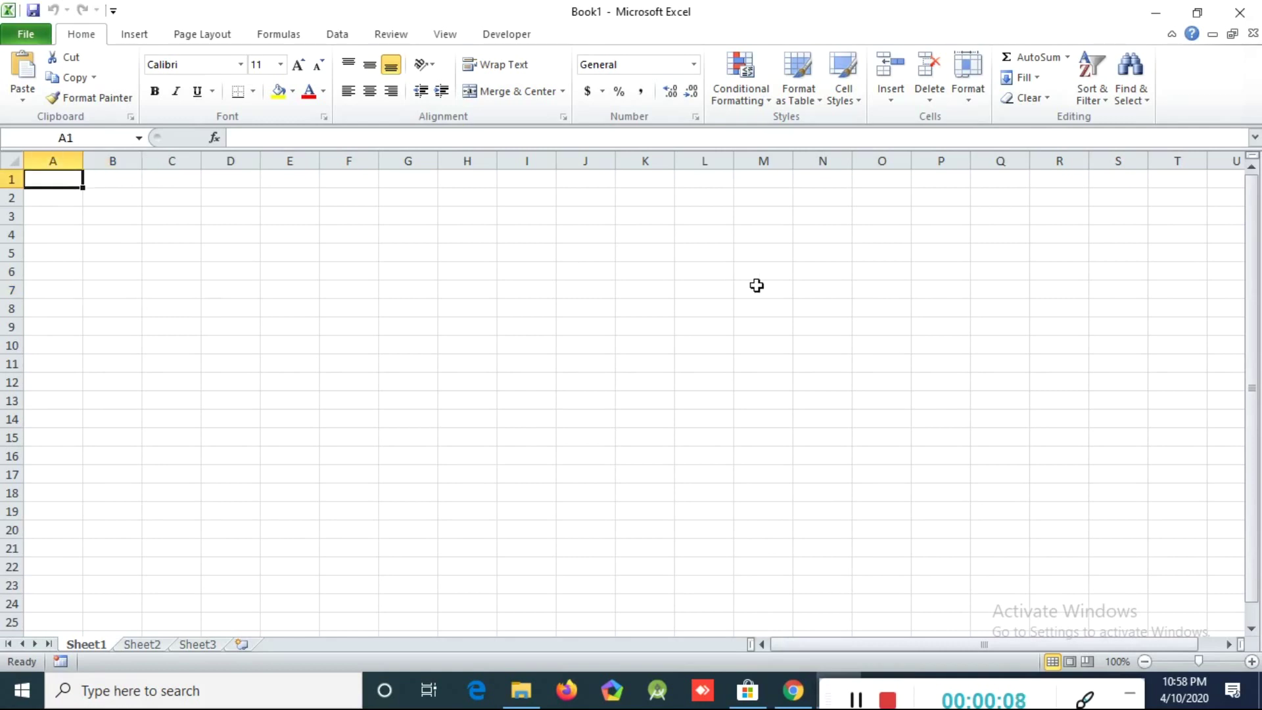
type("23")
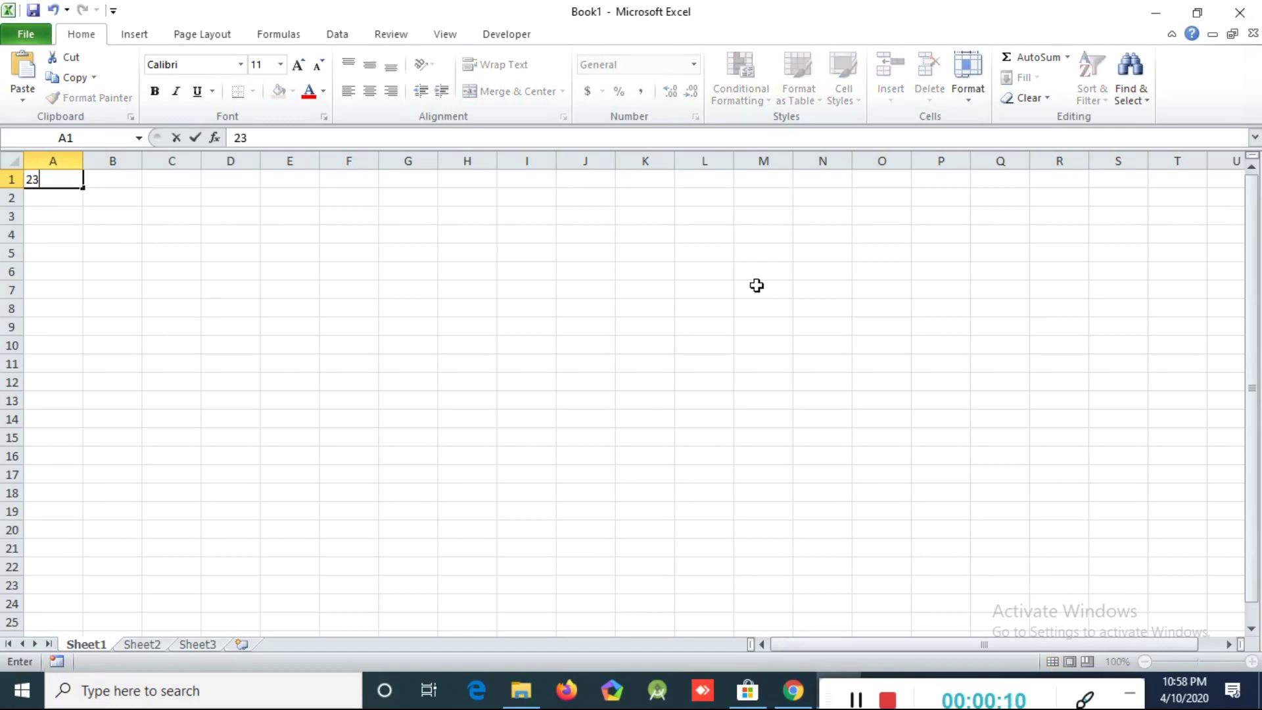
key("Tab")
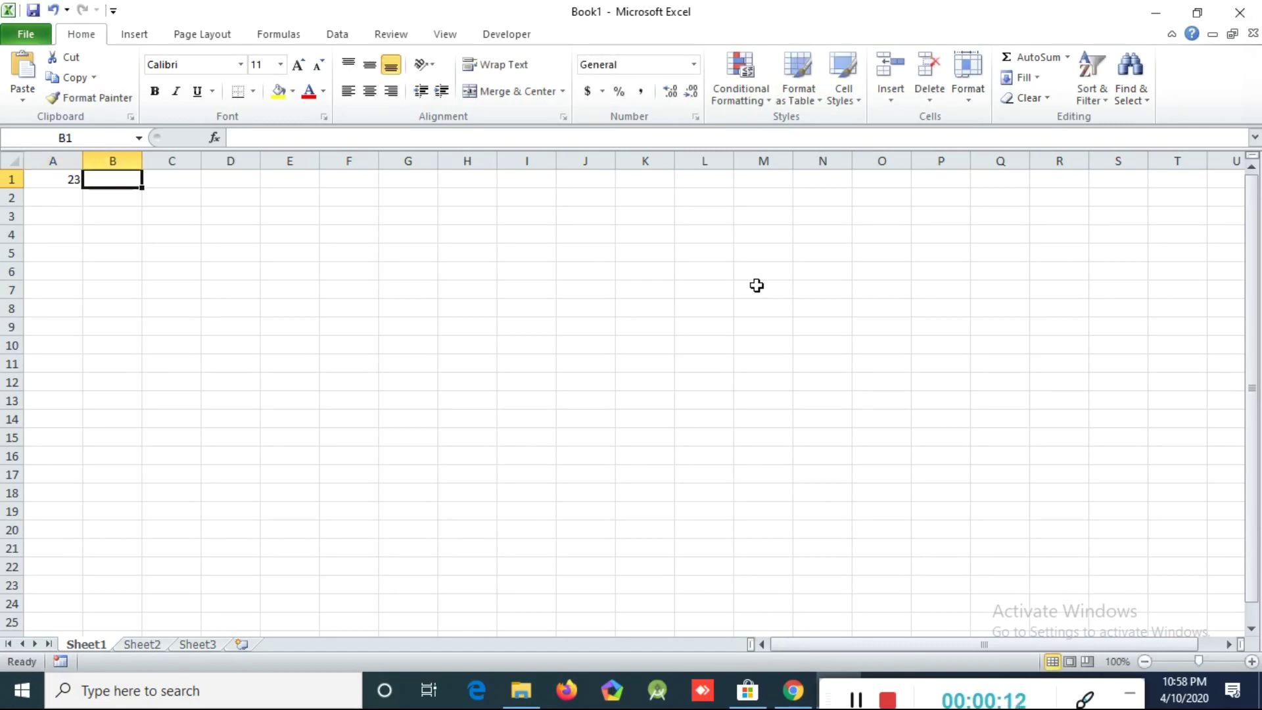
type("34")
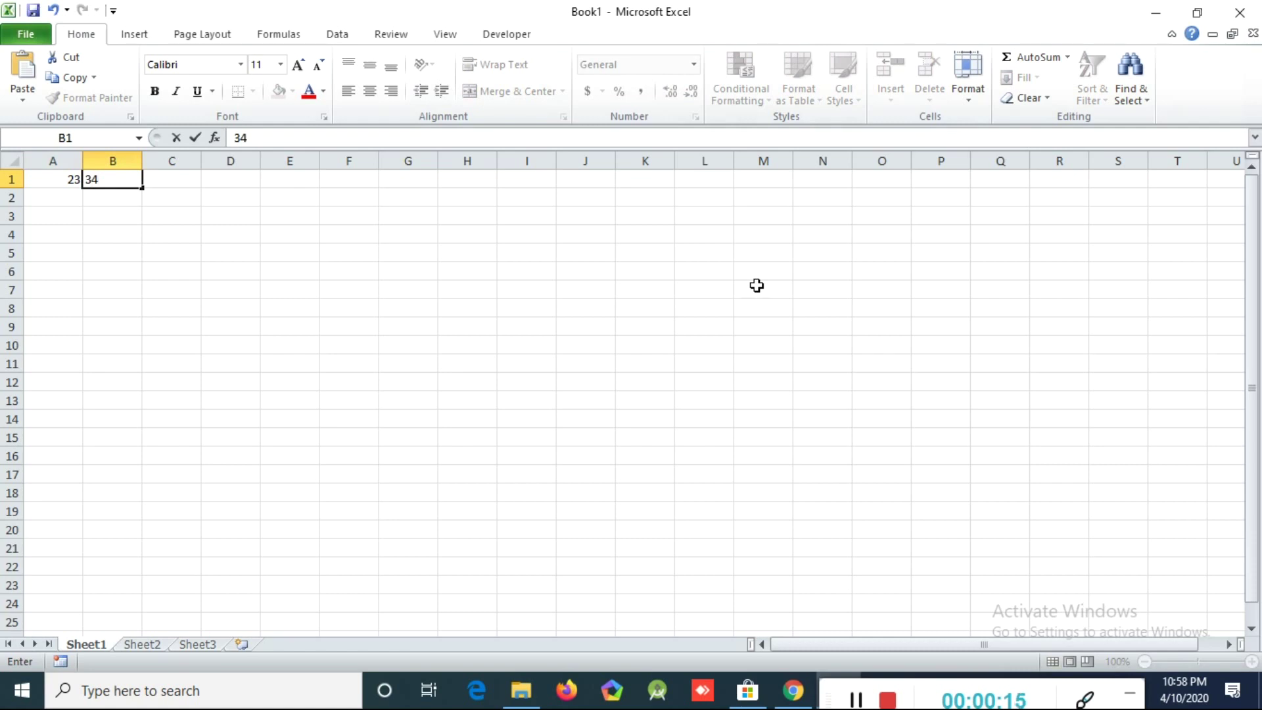
key("Tab")
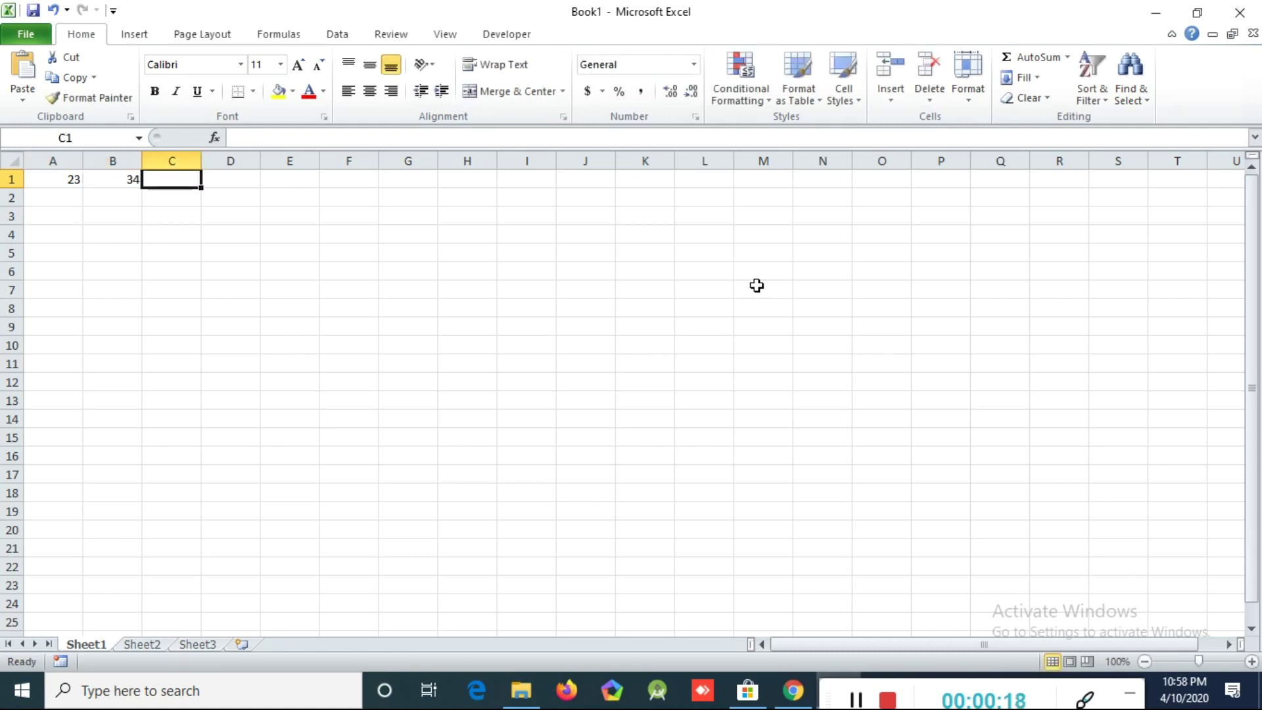
- Enter the formula =A1+B1 in cell C1 to add the two numbers
left_click(189, 205)
left_click(178, 181)
type("=")
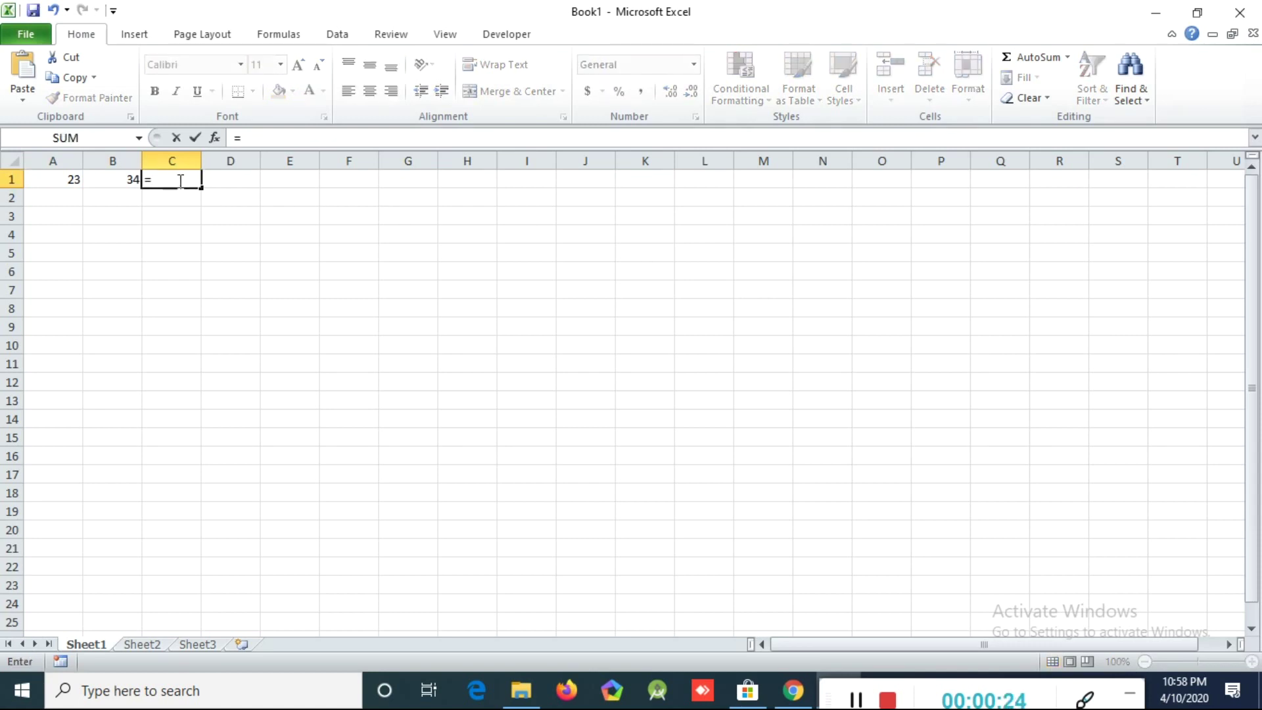
left_click(54, 178)
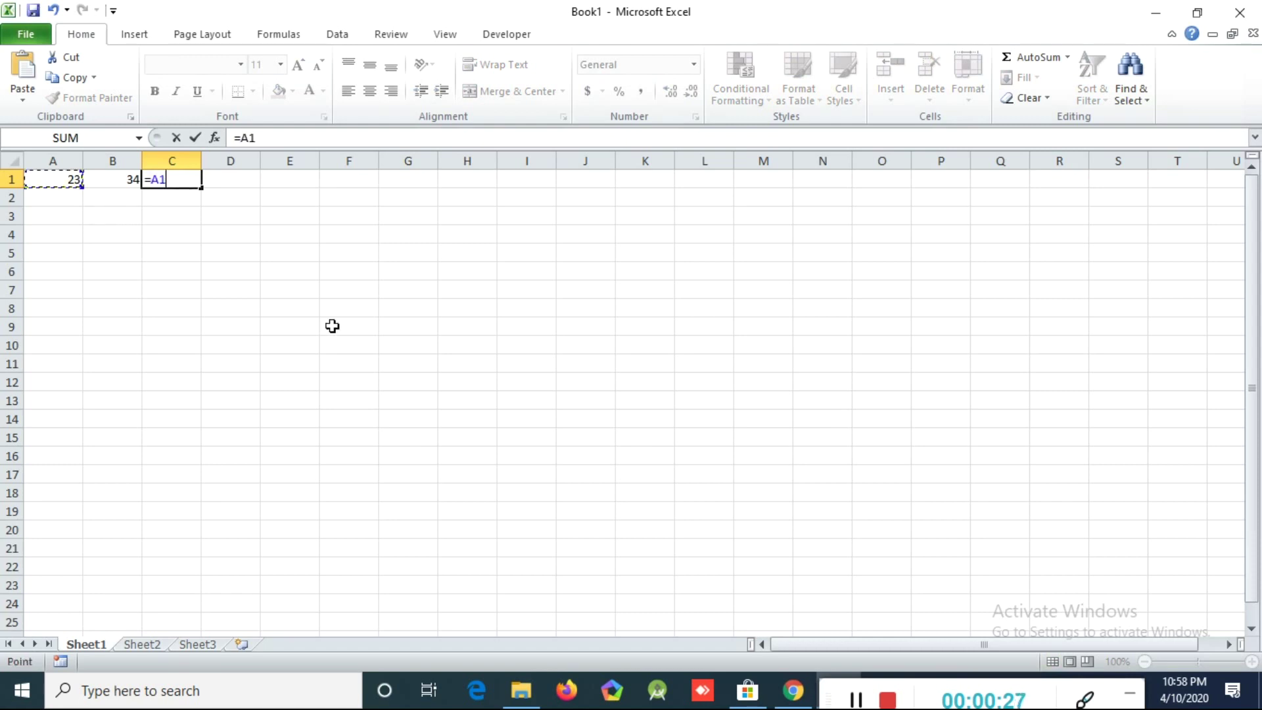
type("+")
left_click(108, 177)
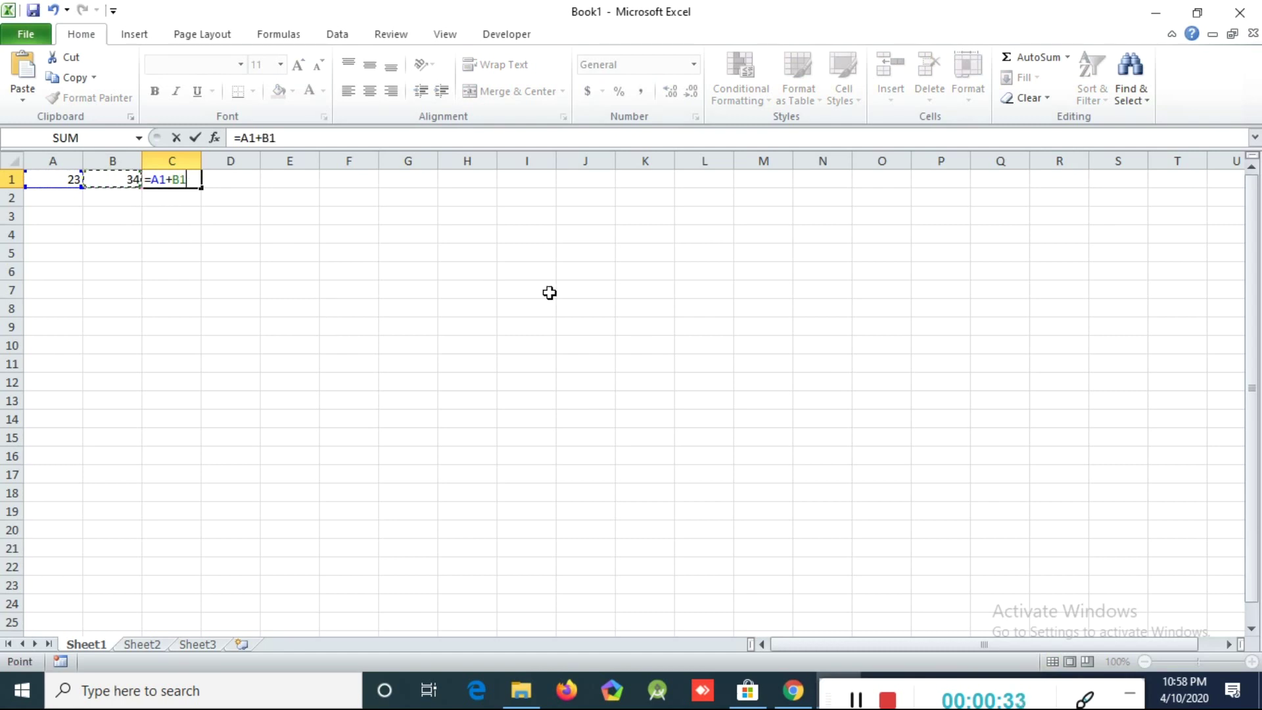
key("Return")
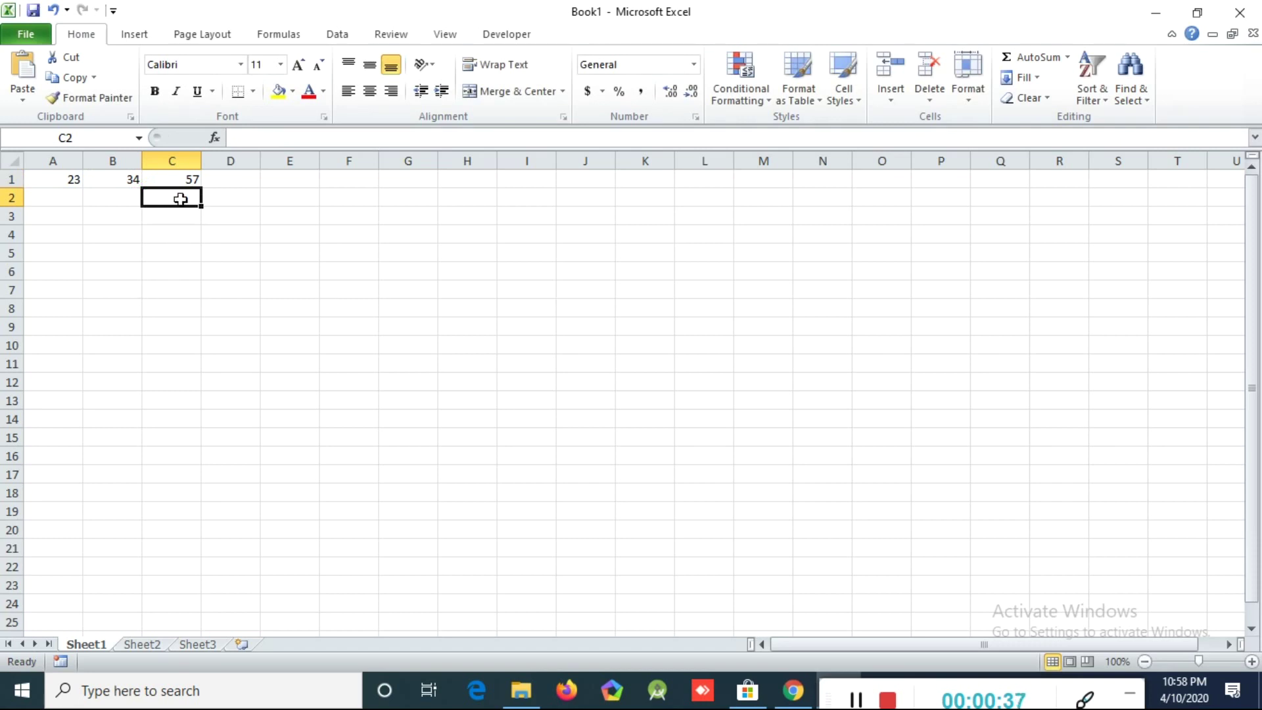
- Fill the addition formula from cell C1 down column C to row 17
left_click(176, 179)
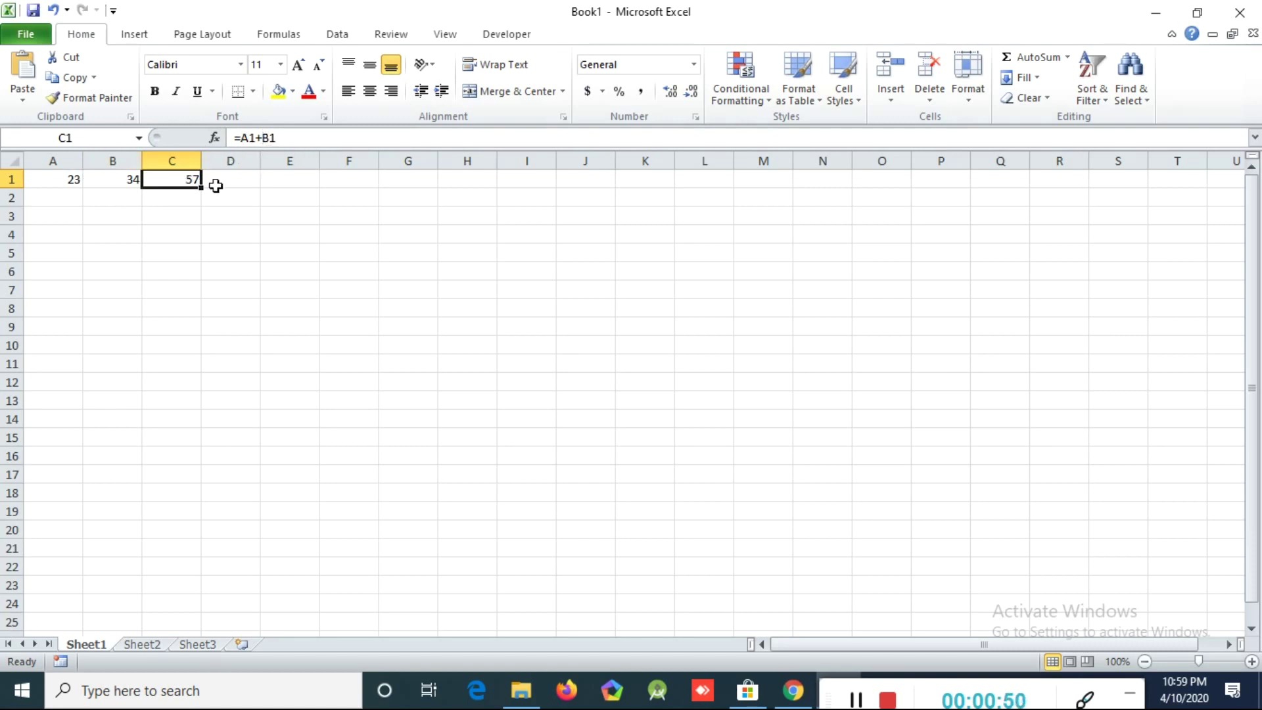
left_click(175, 219)
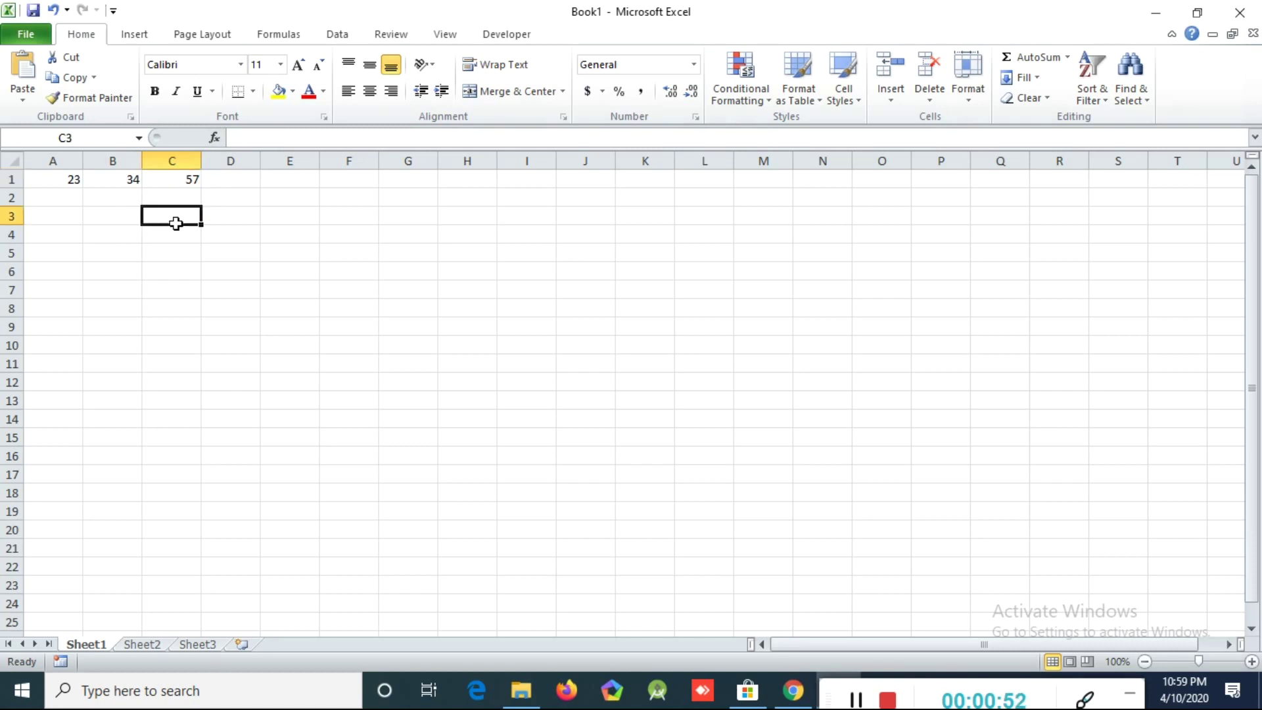
left_click(169, 177)
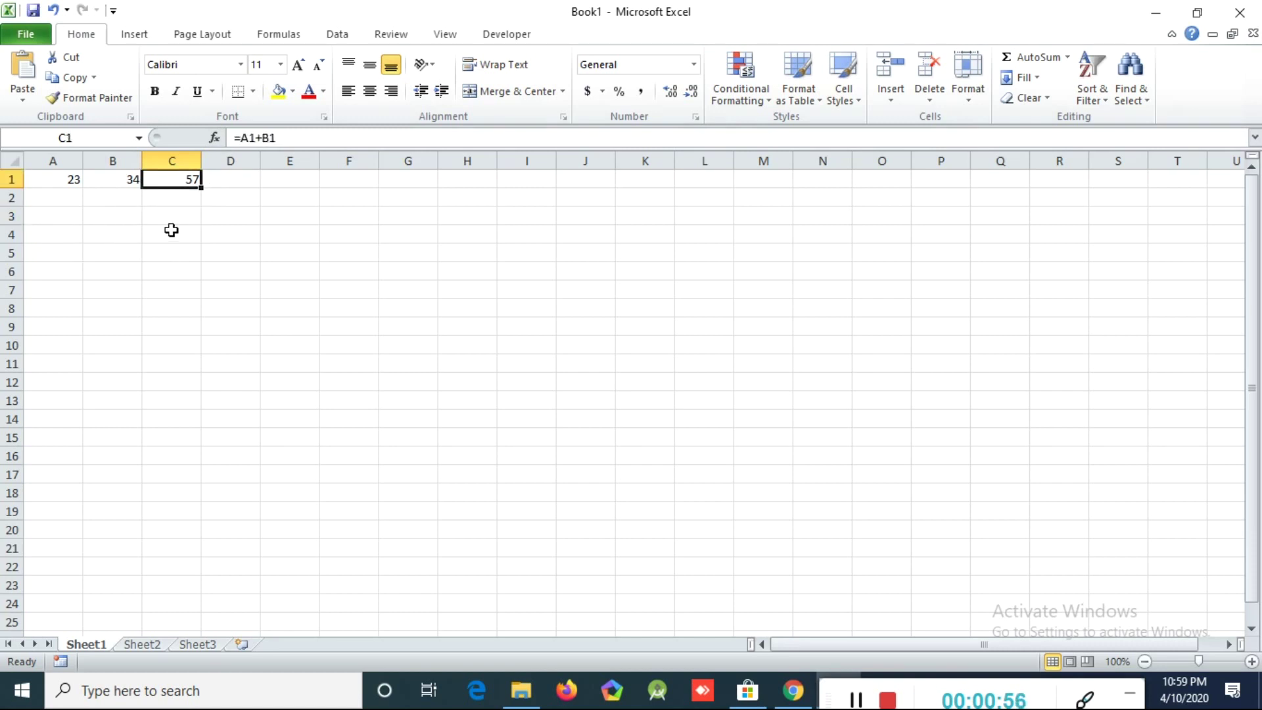
left_click(184, 199)
left_click(173, 178)
left_click_drag(202, 191, 194, 486)
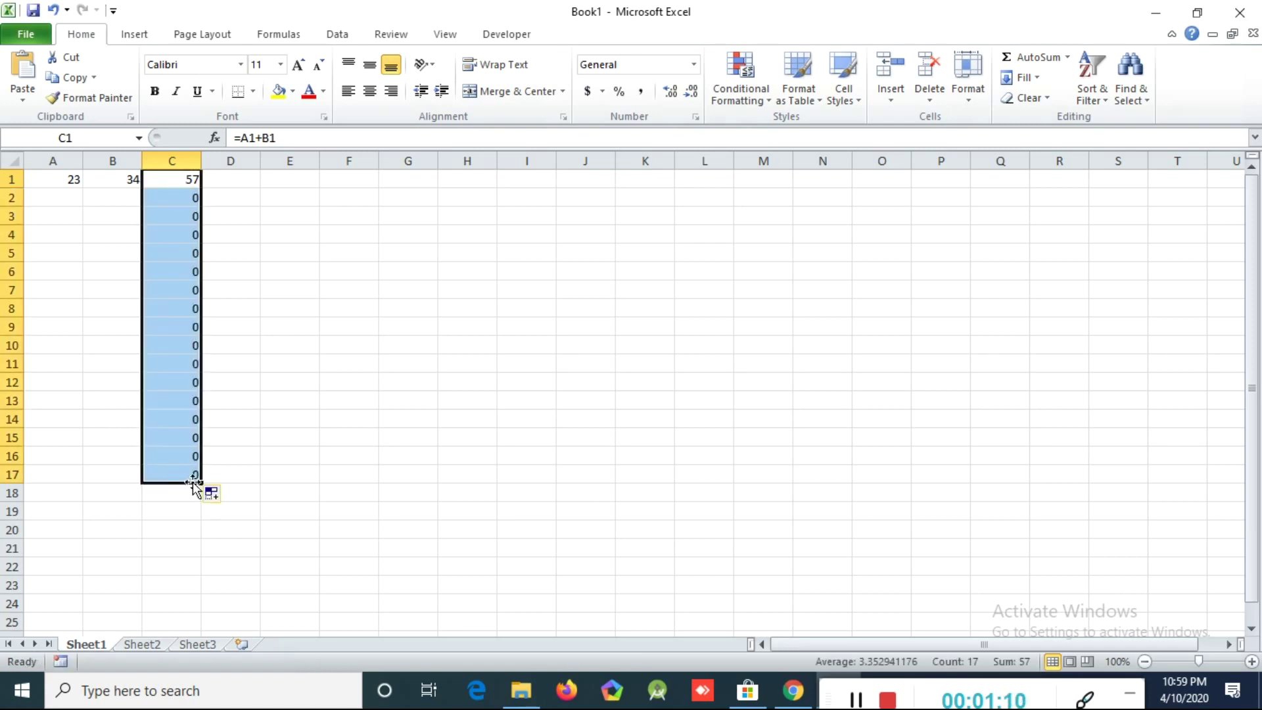
- Enter 67 in cell A2 and 98 in cell B2
left_click(53, 191)
type("67")
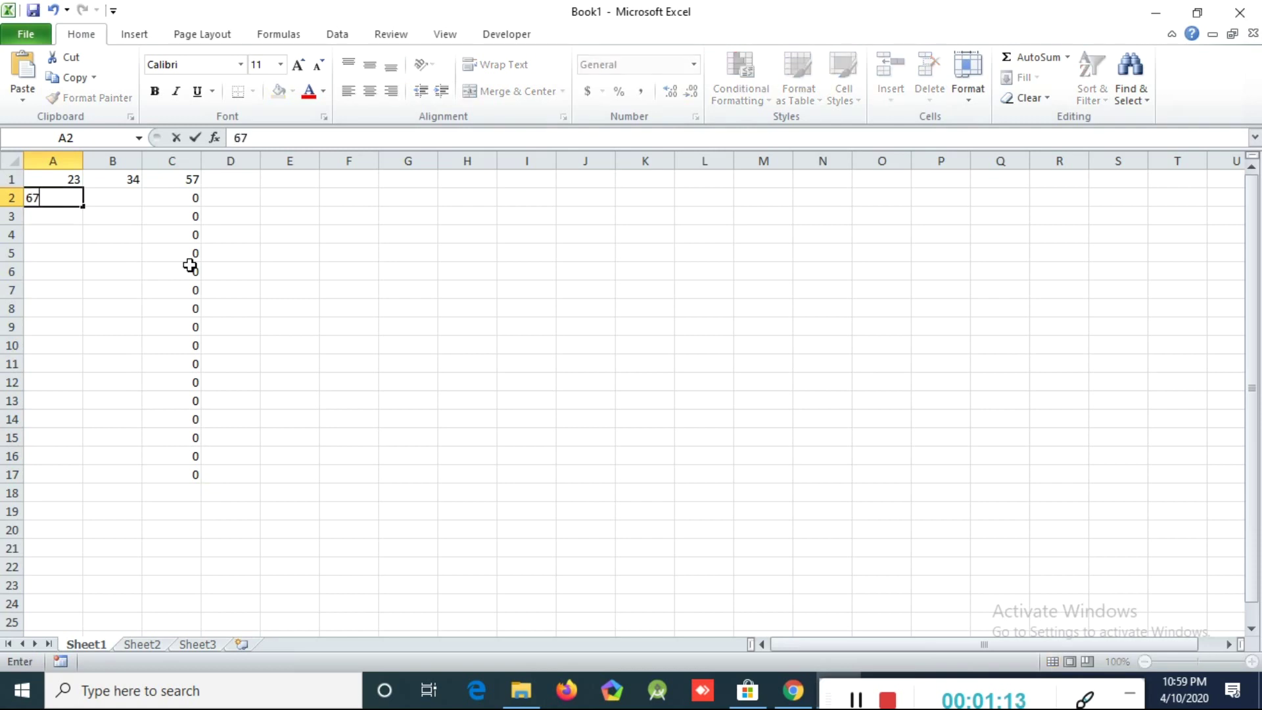
key("Tab")
type("98")
key("Tab")
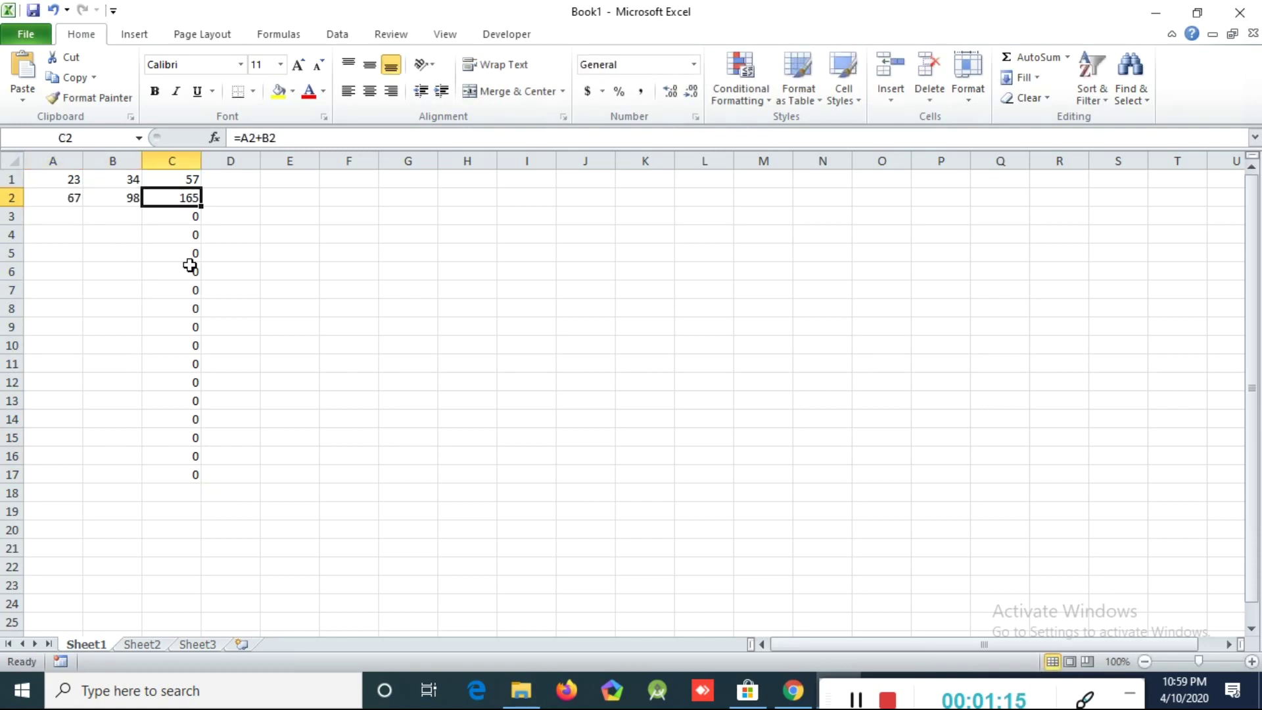
- Enter 6578 in cell A9 and 77 in cell B9
left_click(51, 320)
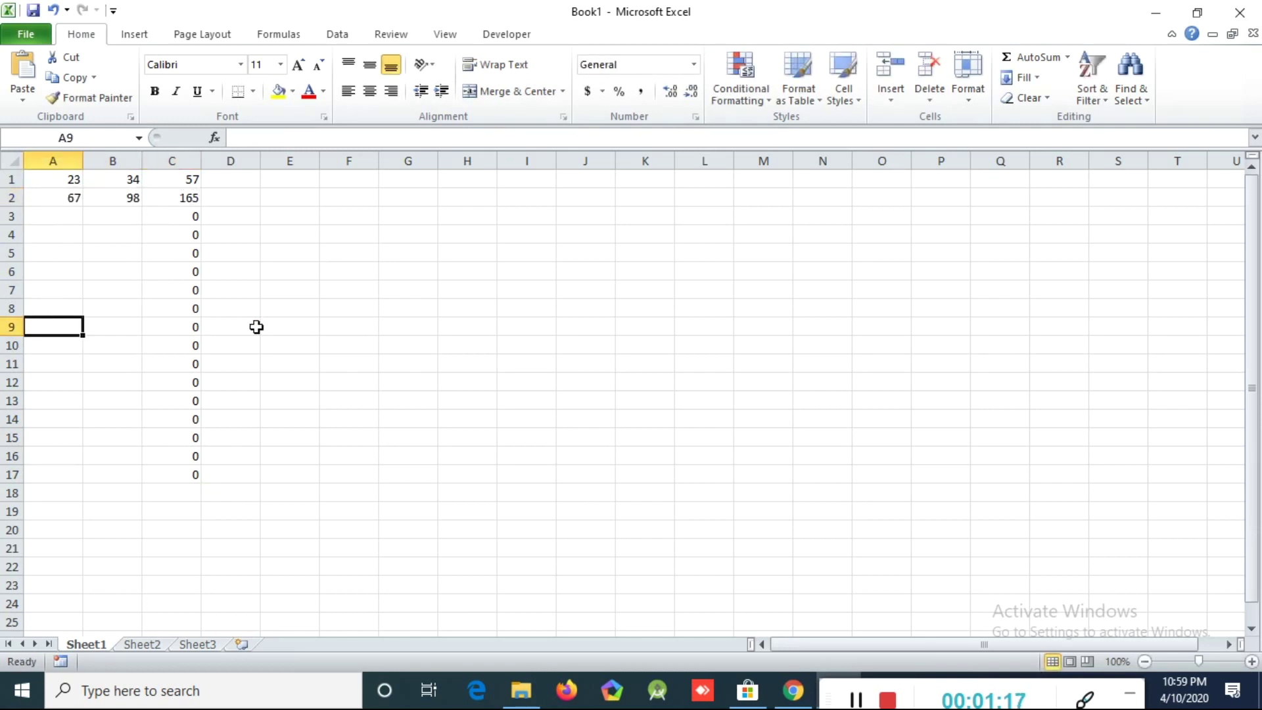
type("6578")
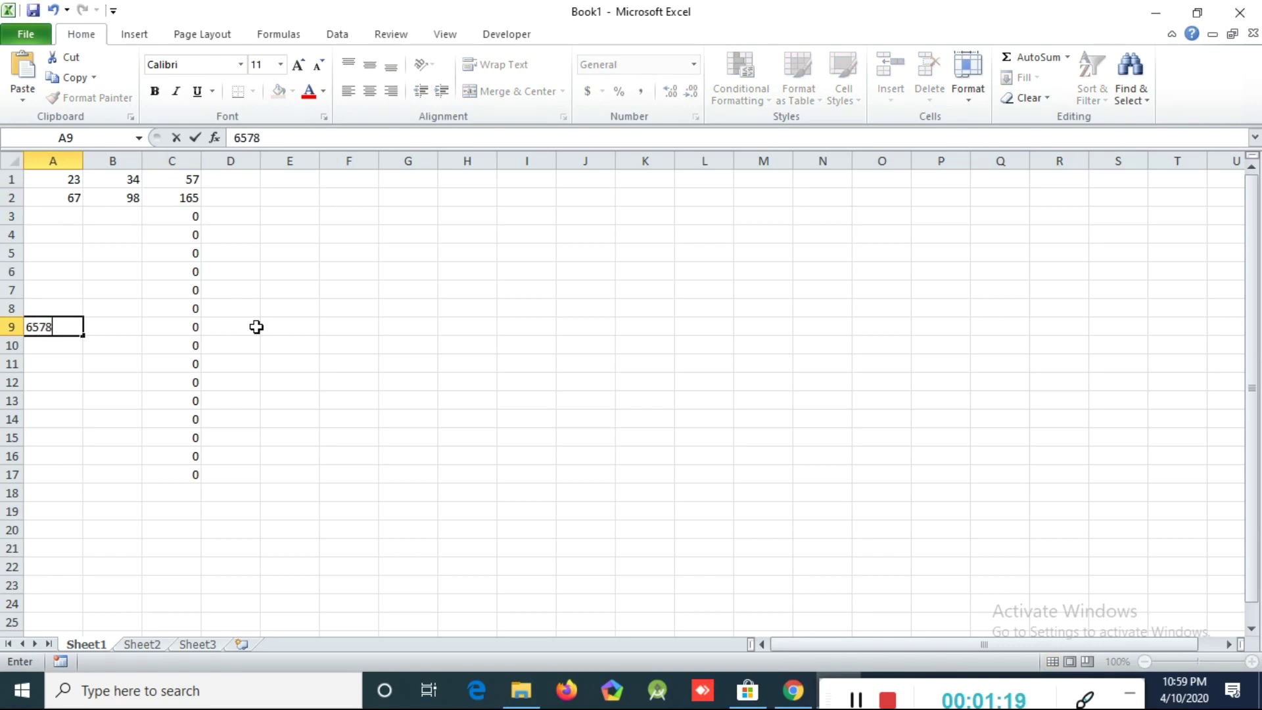
key("Tab")
type("77")
left_click(256, 327)
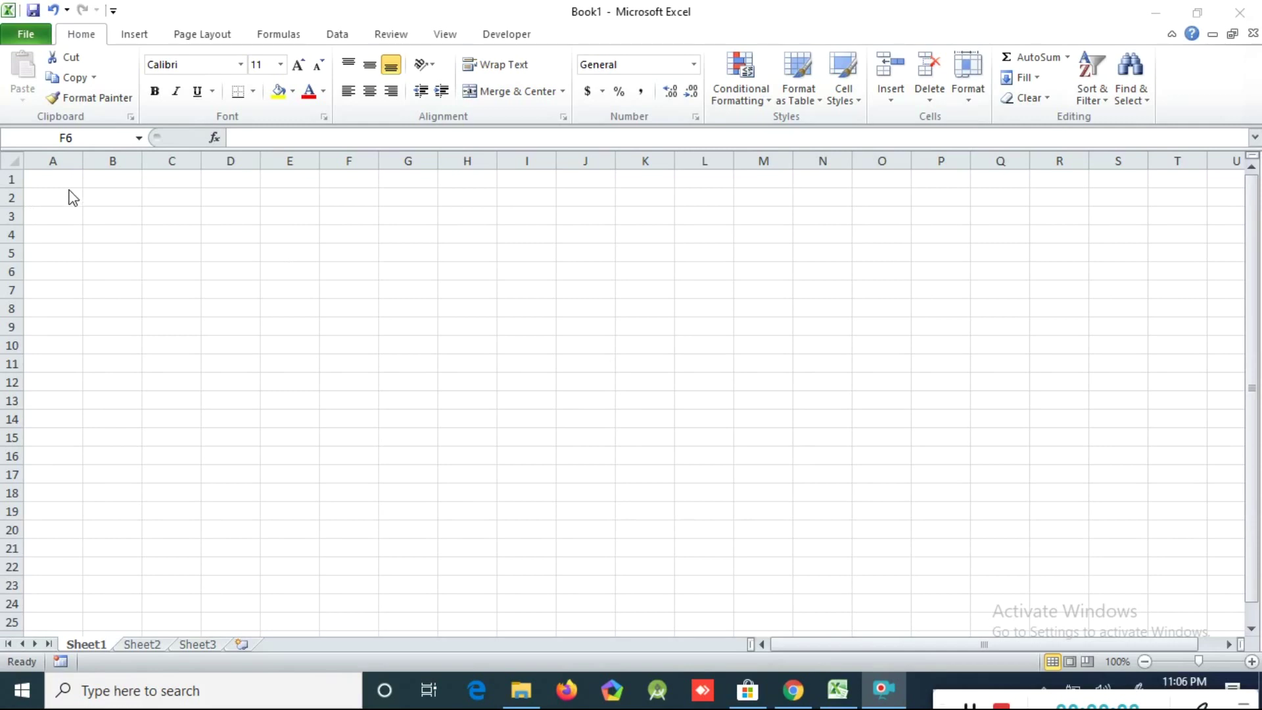
- Enter 12 in cell A1 and 23 in cell B1 of the emptied sheet
left_click(54, 178, "shift")
left_click(54, 178)
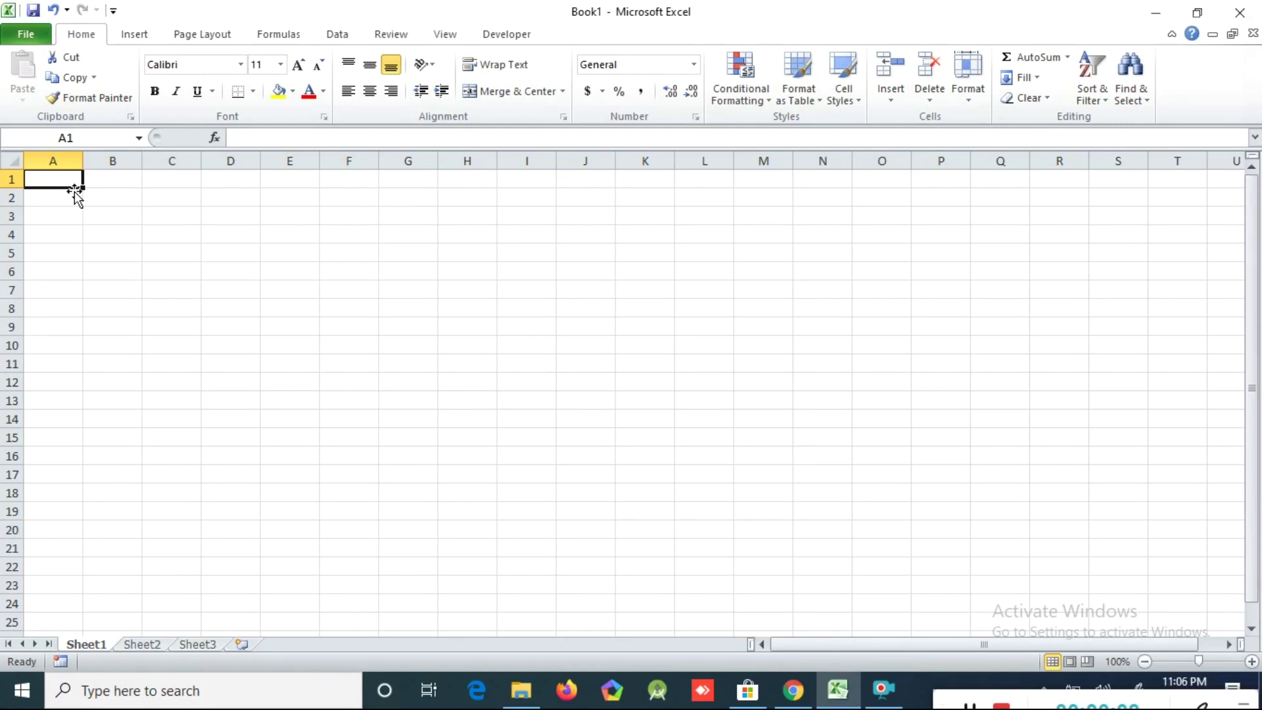
type("12")
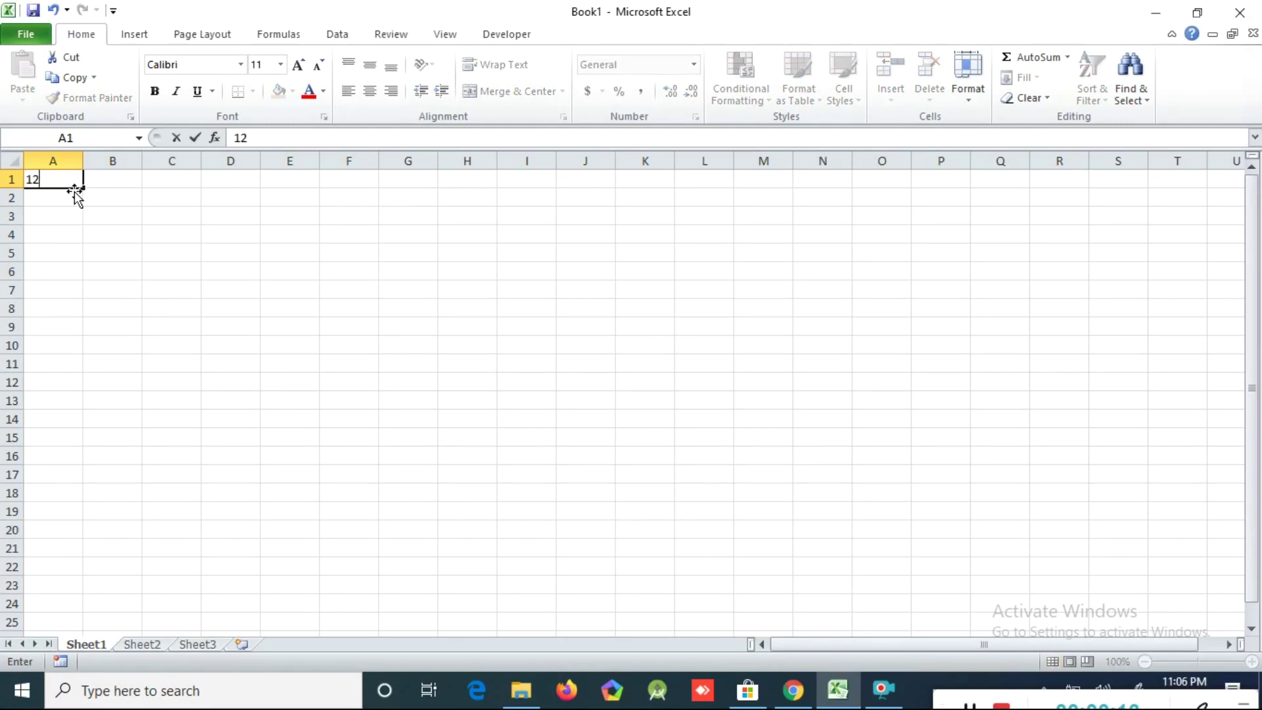
key("Tab")
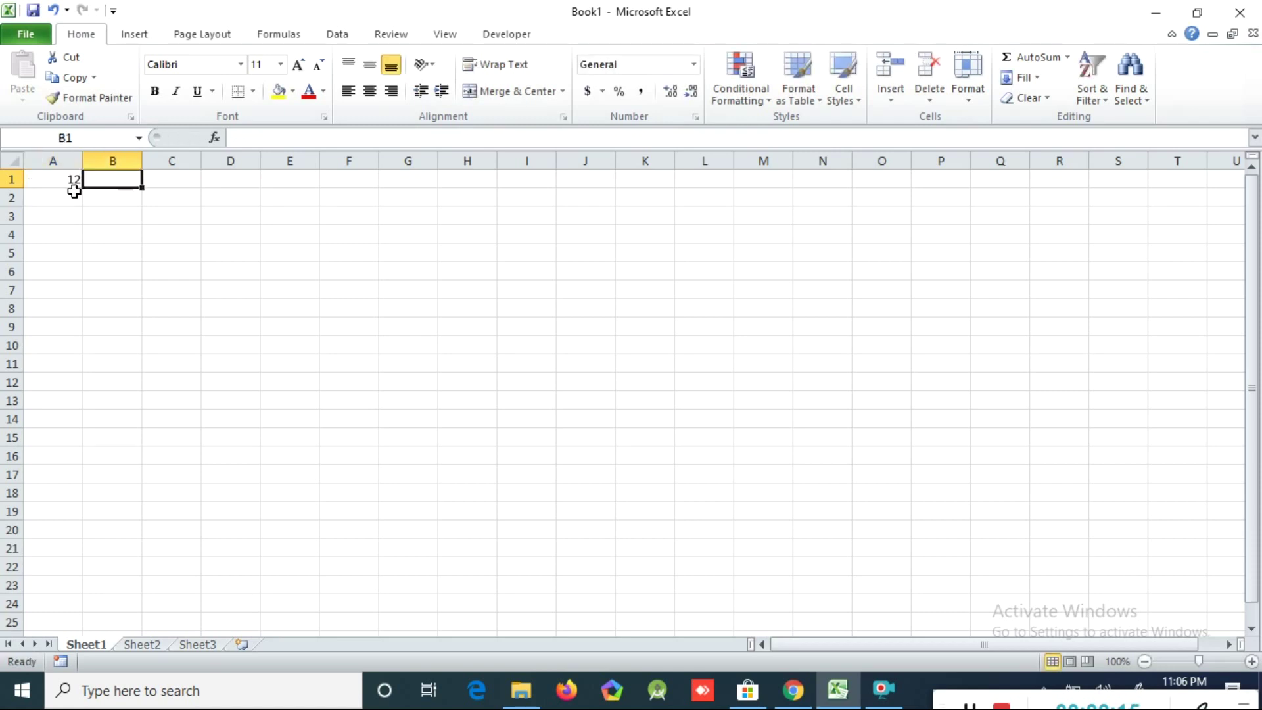
type("23")
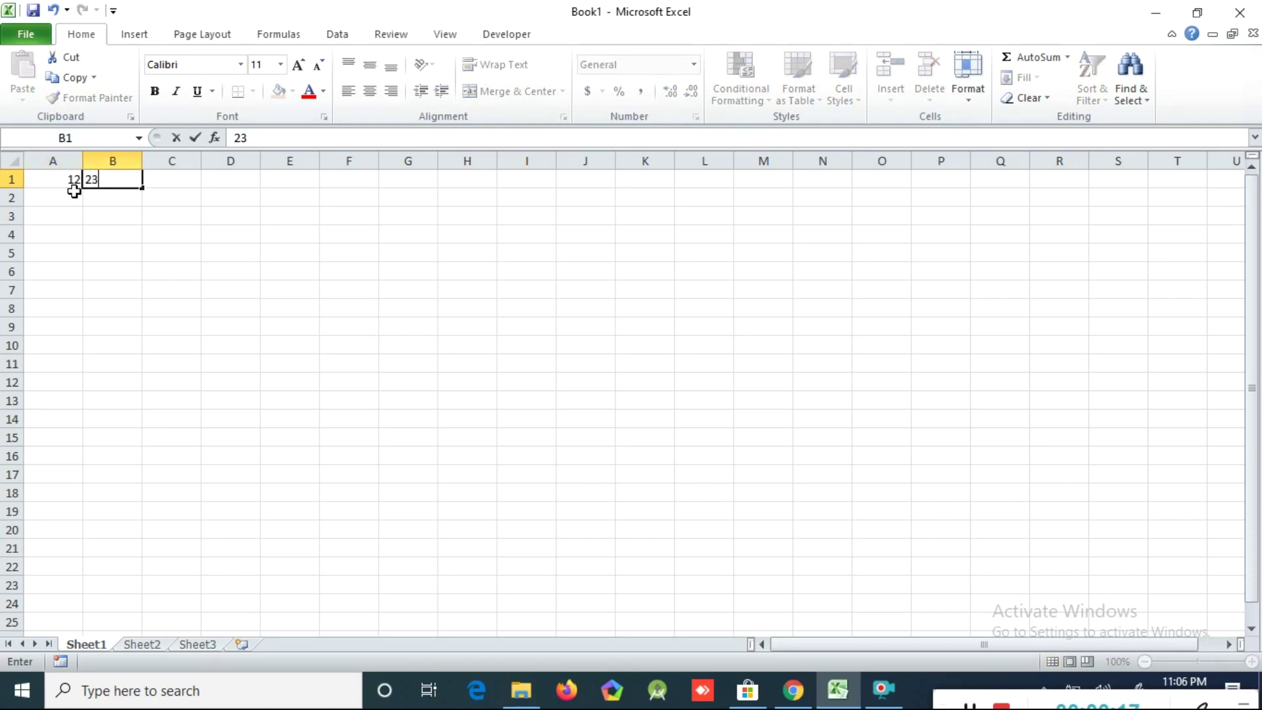
key("Tab")
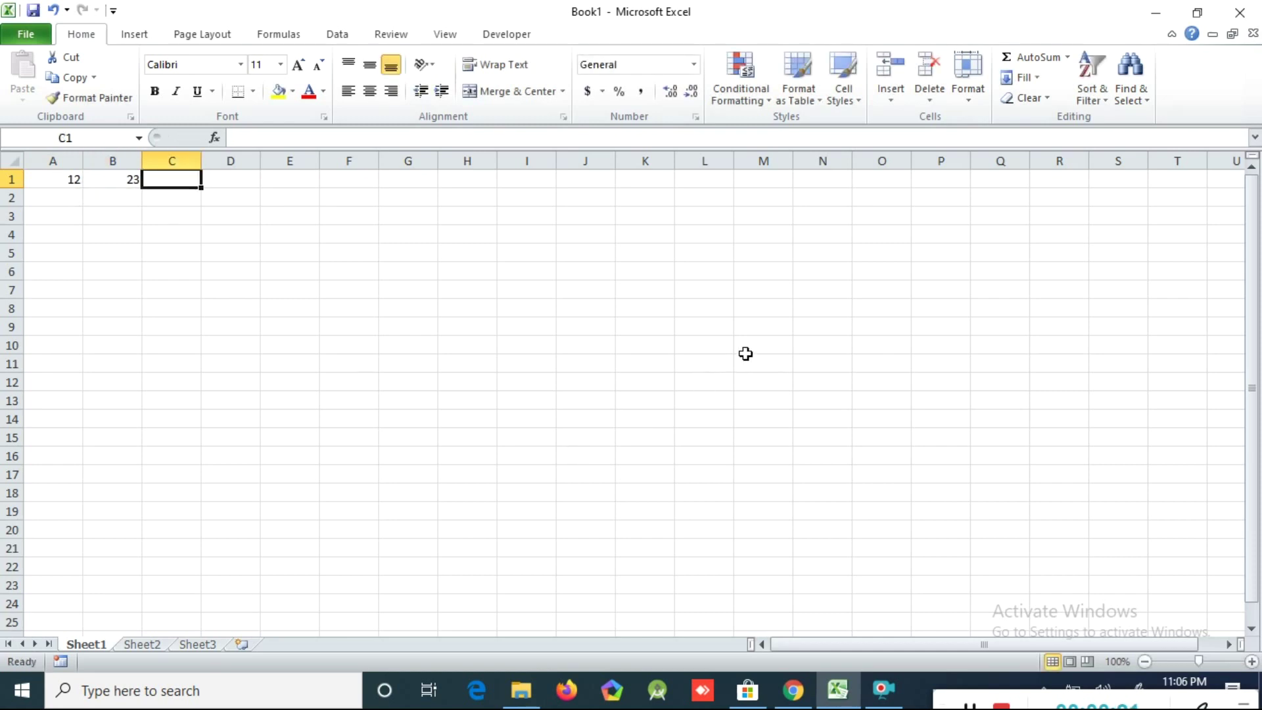
- Total the range A1:B1 in cell C1 with AutoSum
left_click(1041, 59)
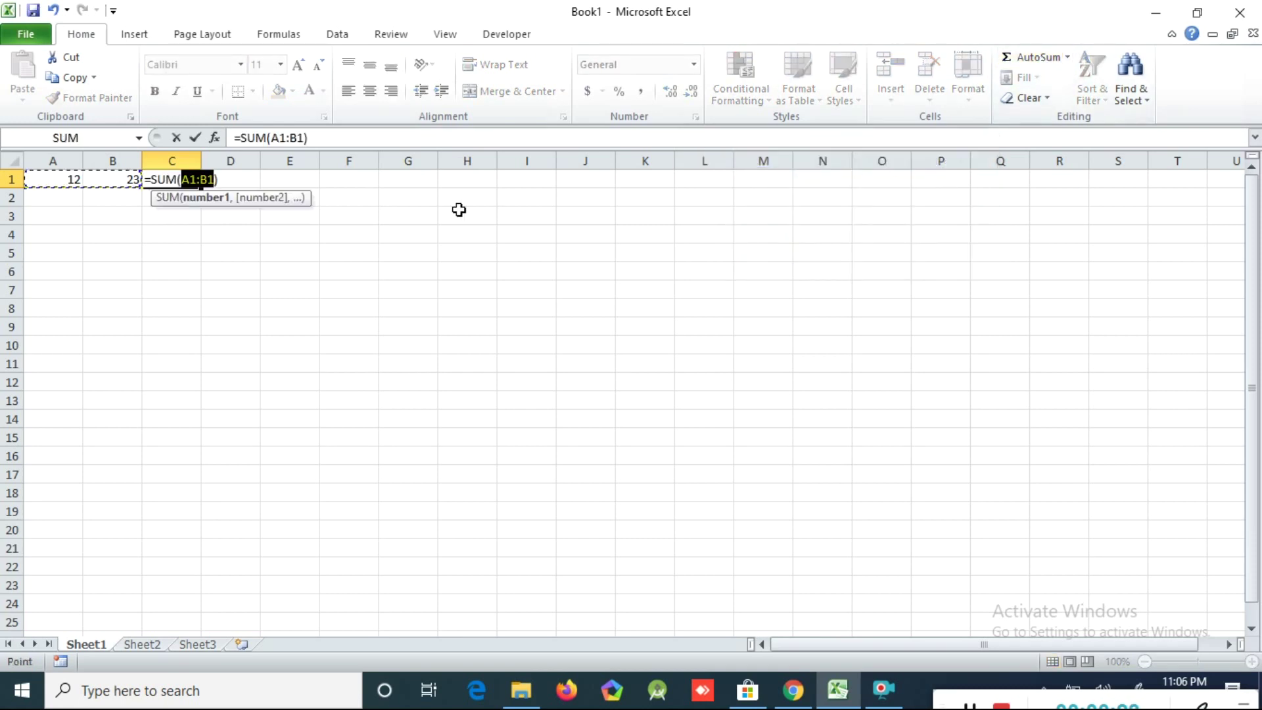
key("Return")
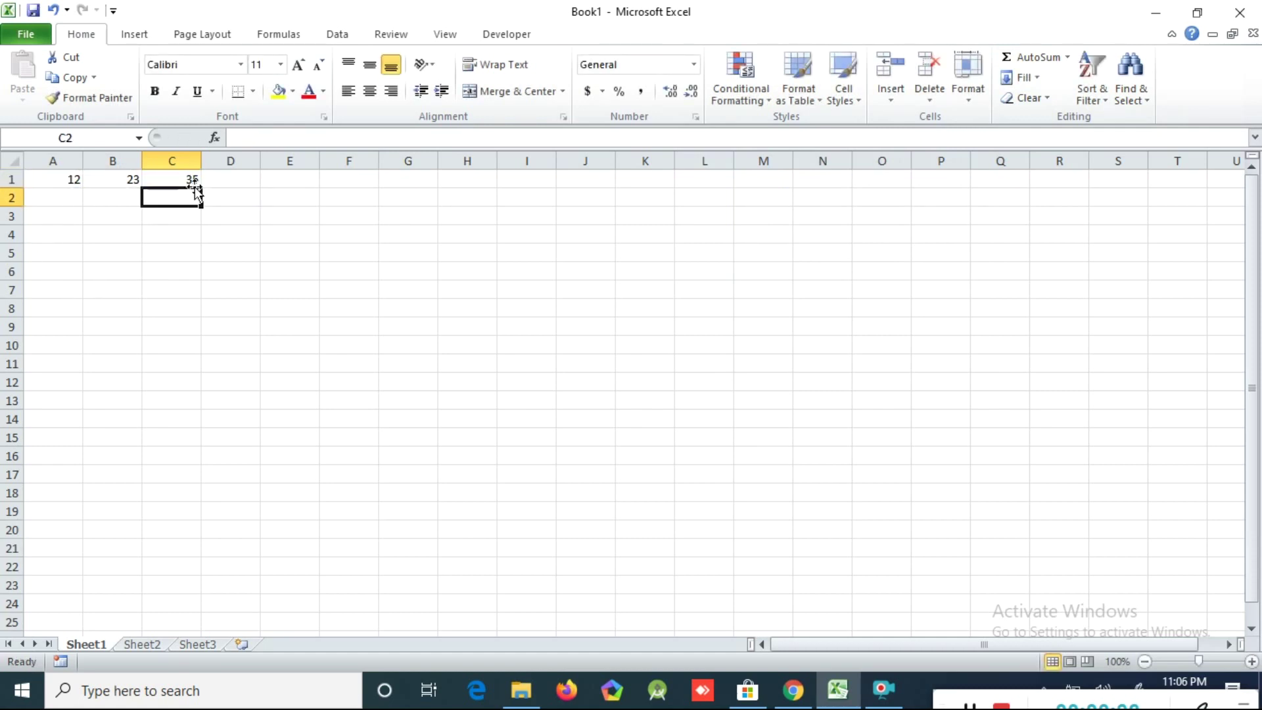
left_click(70, 197)
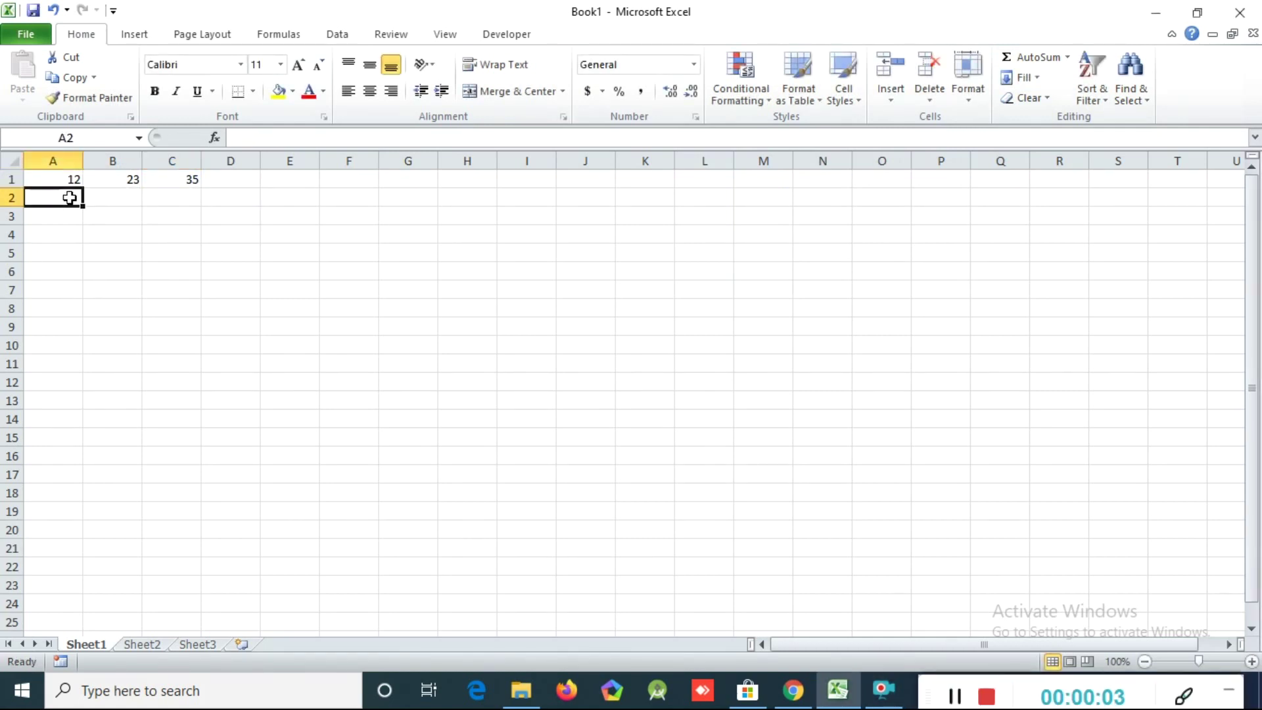
left_click(104, 234)
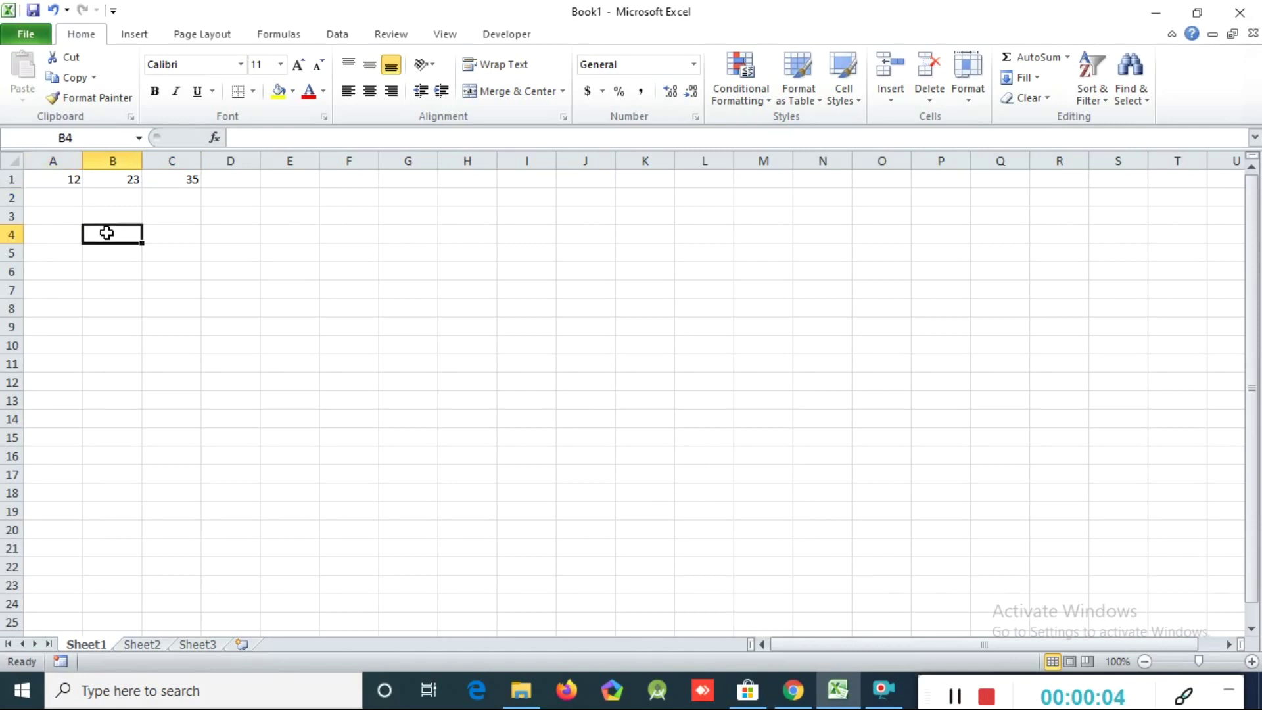
left_click(59, 178)
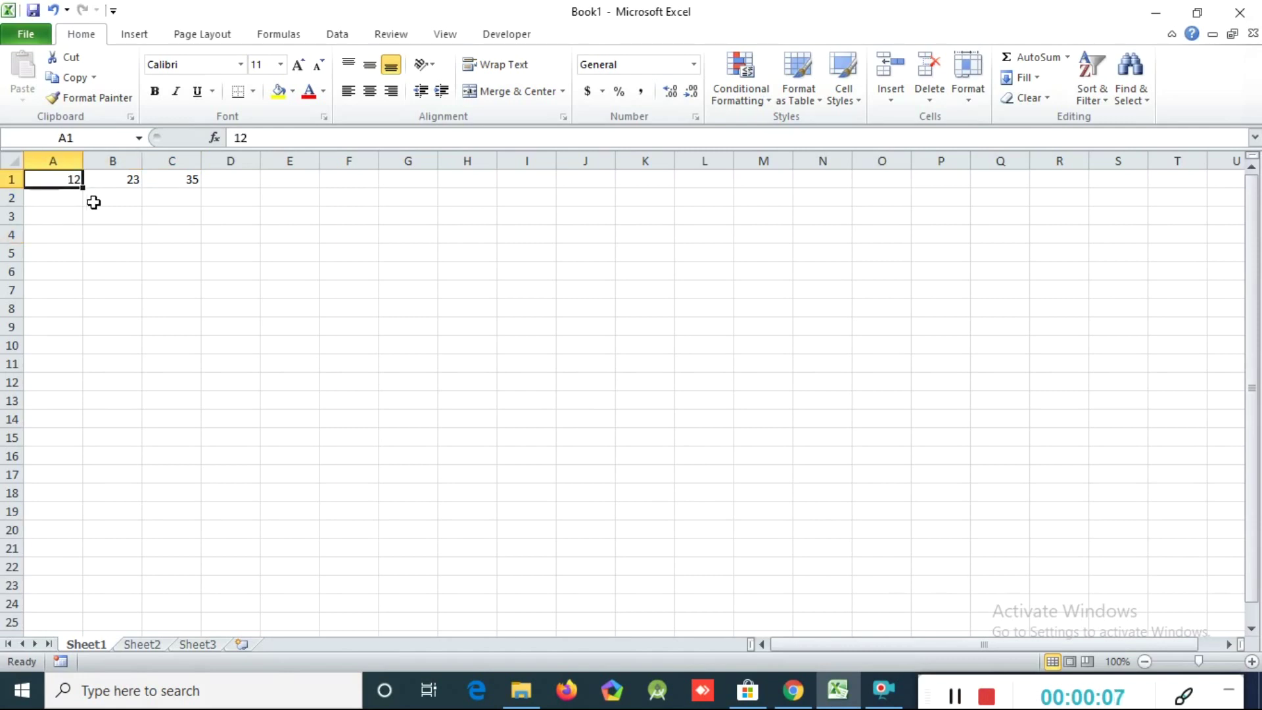
- Copy cell A1 and paste it into cells E5 and H7
left_click(73, 80)
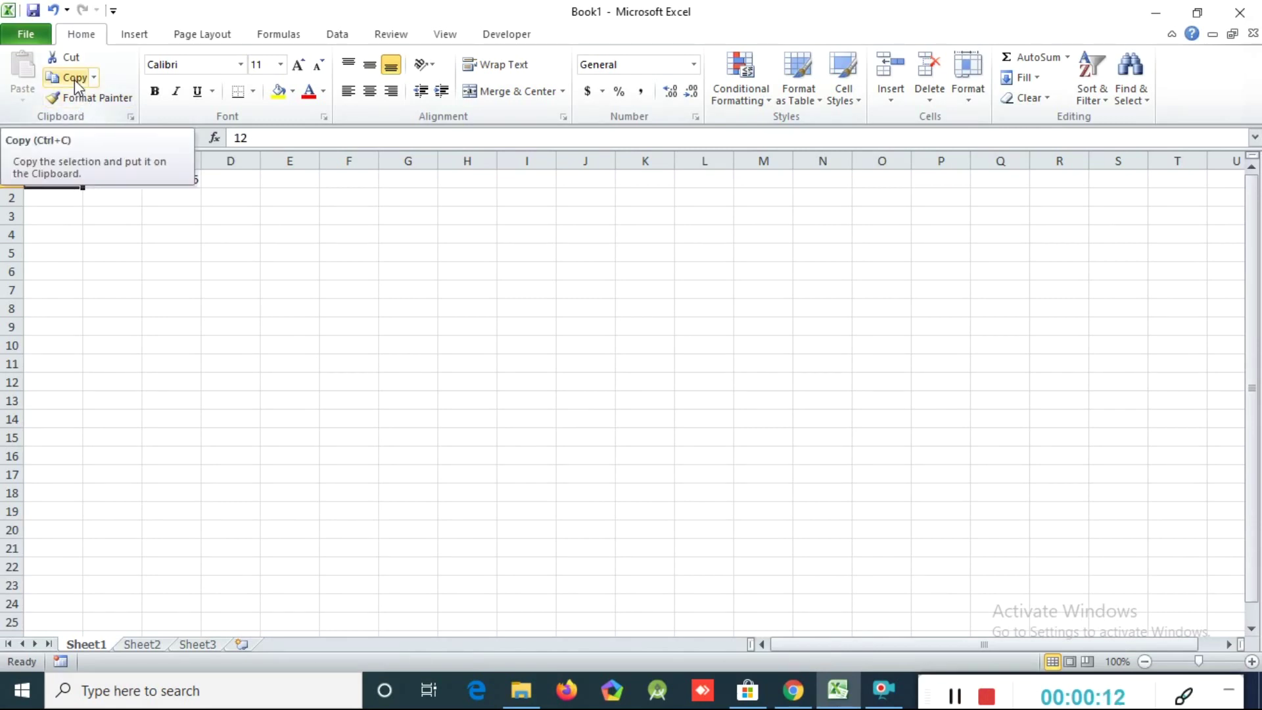
left_click(74, 80)
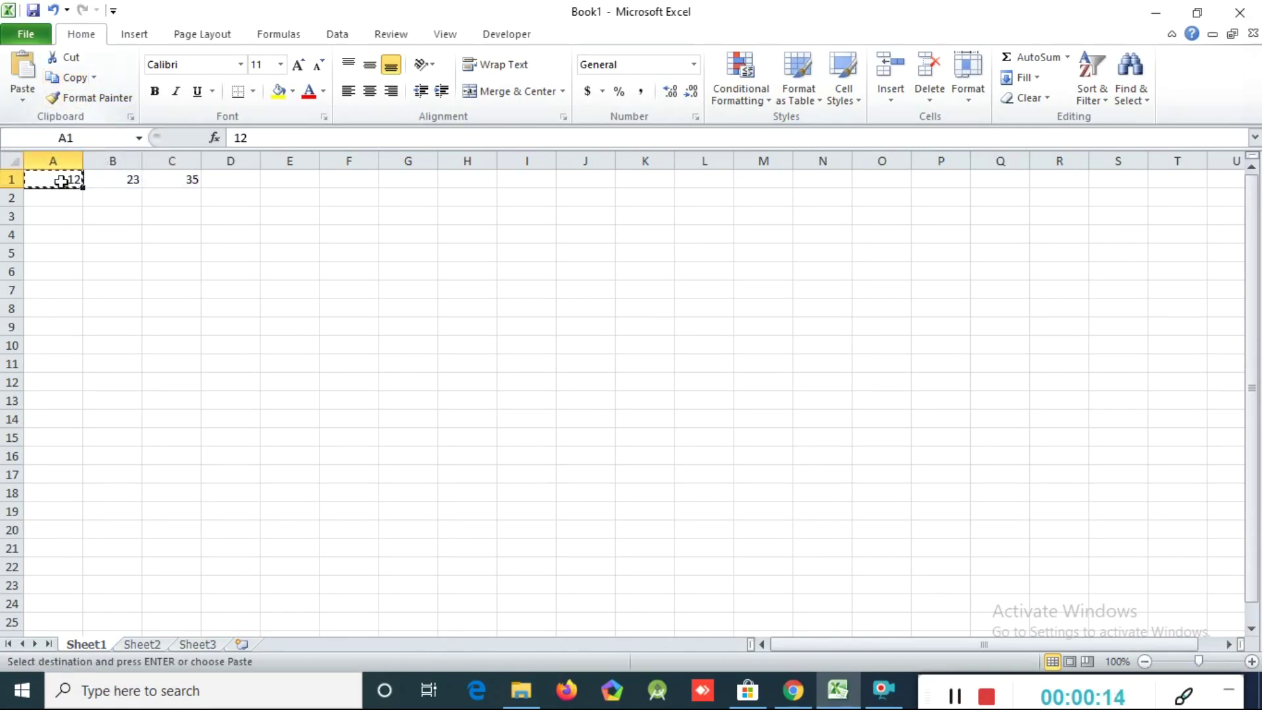
left_click(293, 251)
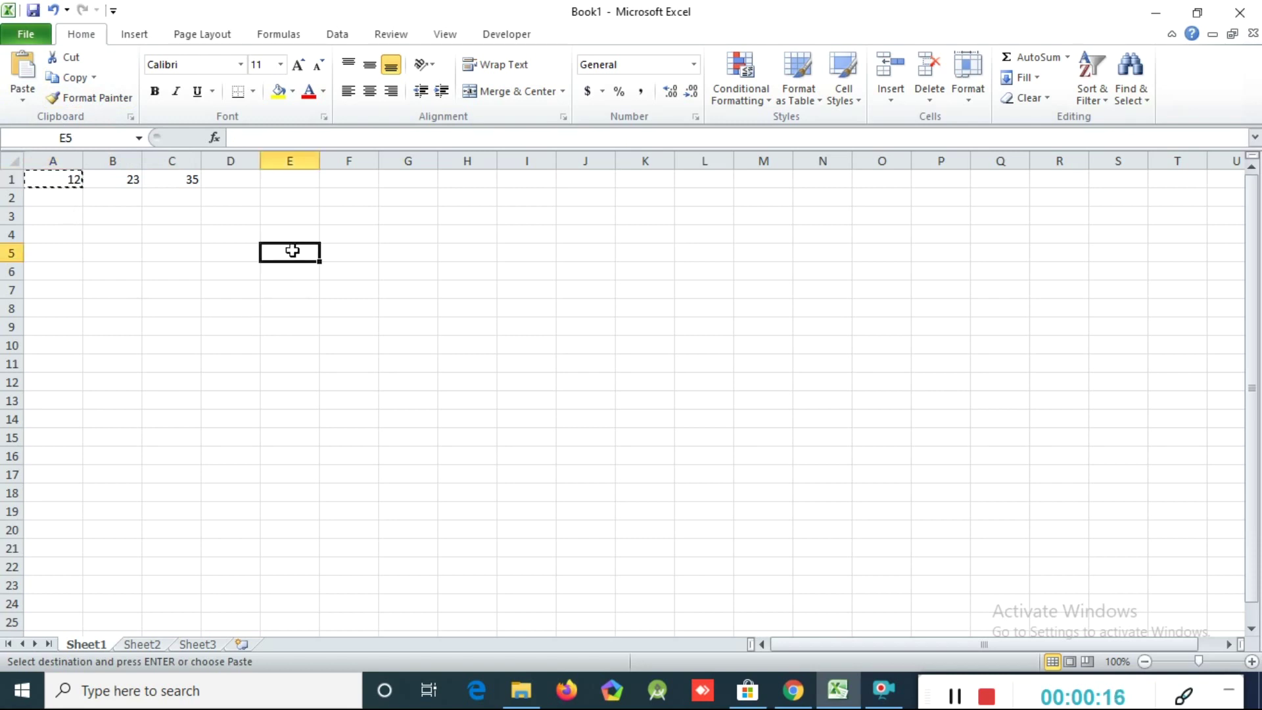
left_click(19, 69)
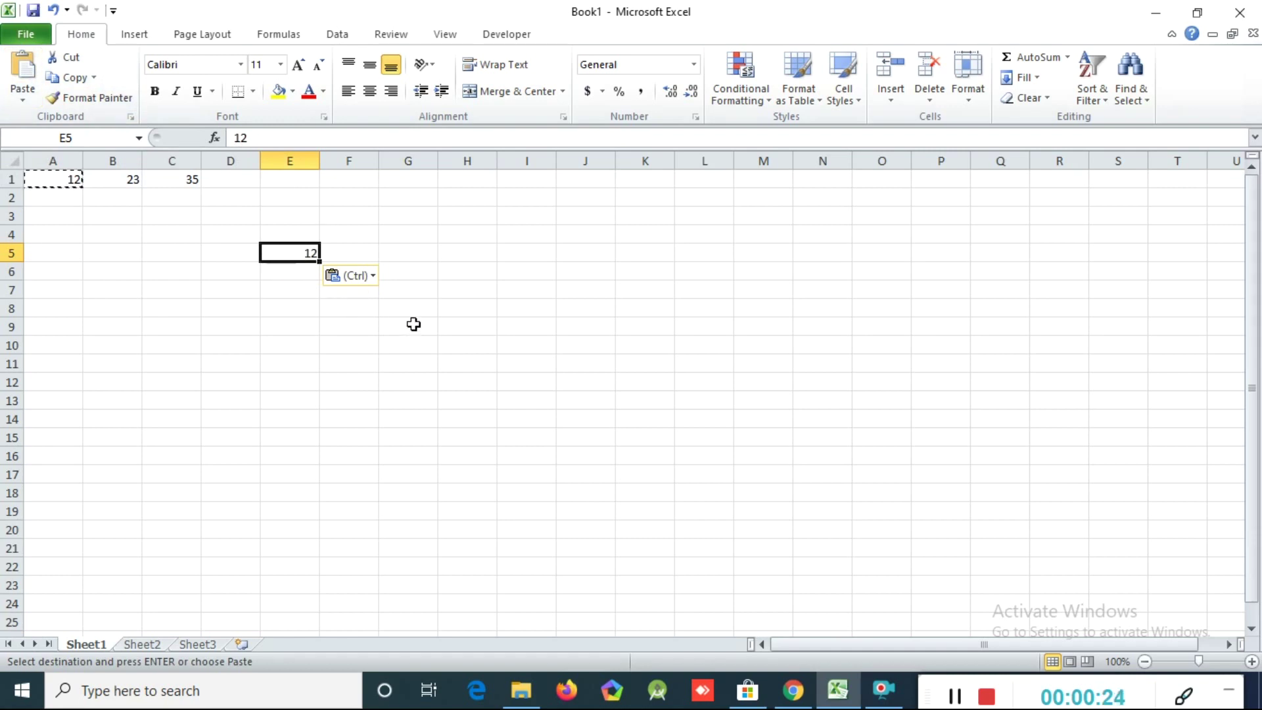
left_click(484, 296)
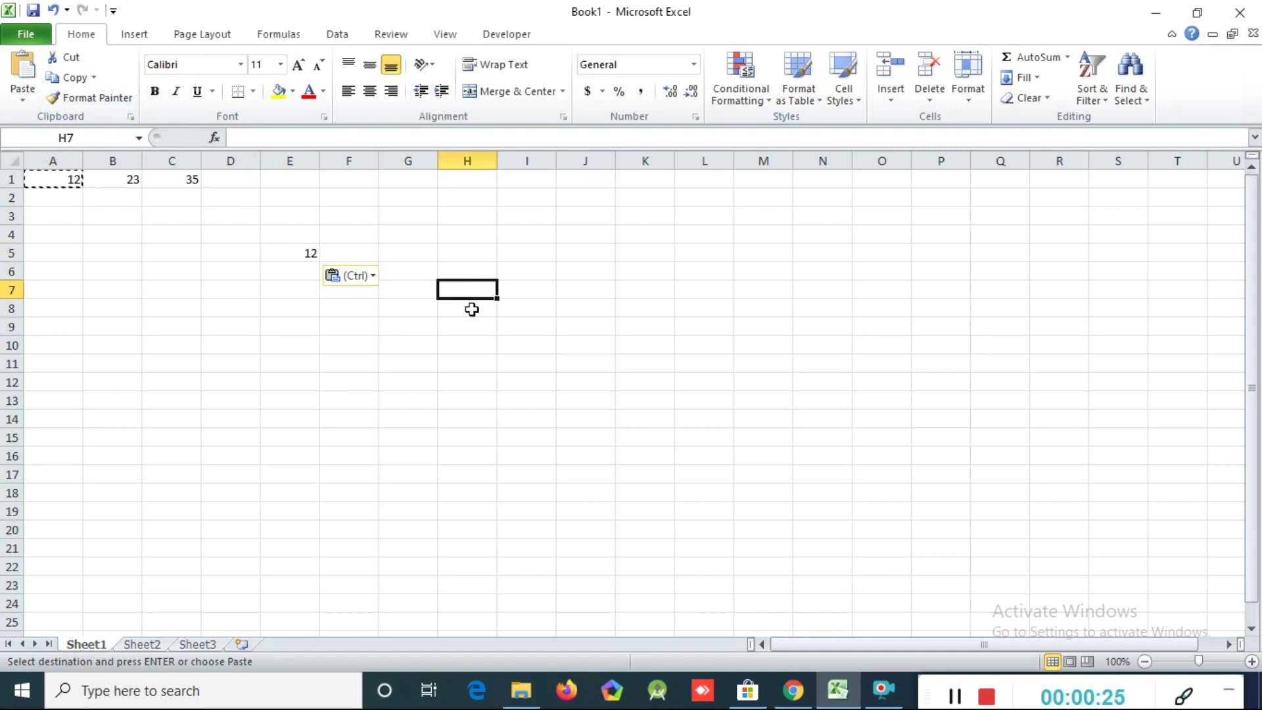
left_click(22, 77)
- Paste the copied value into cells I11, E11, G14 and I16, and end copy mode
left_click(550, 358)
left_click(31, 77)
left_click(295, 368)
left_click(27, 82)
left_click(423, 420)
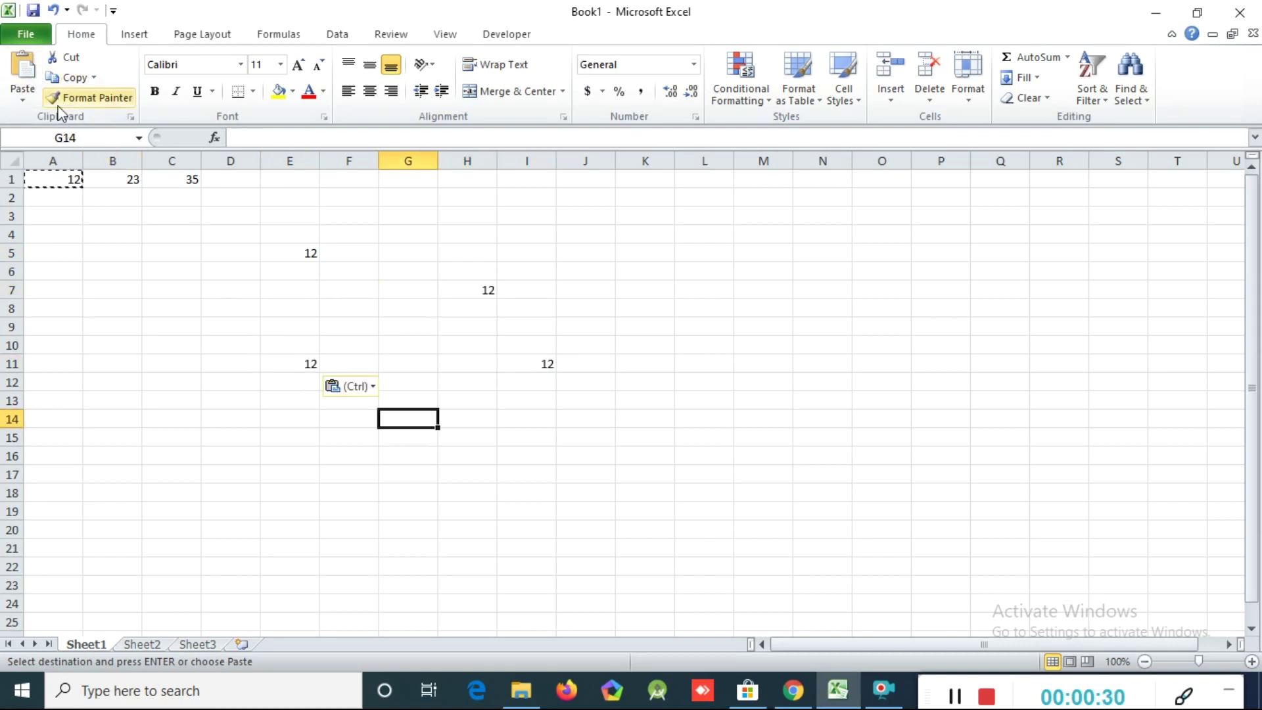
left_click(22, 77)
left_click(519, 460)
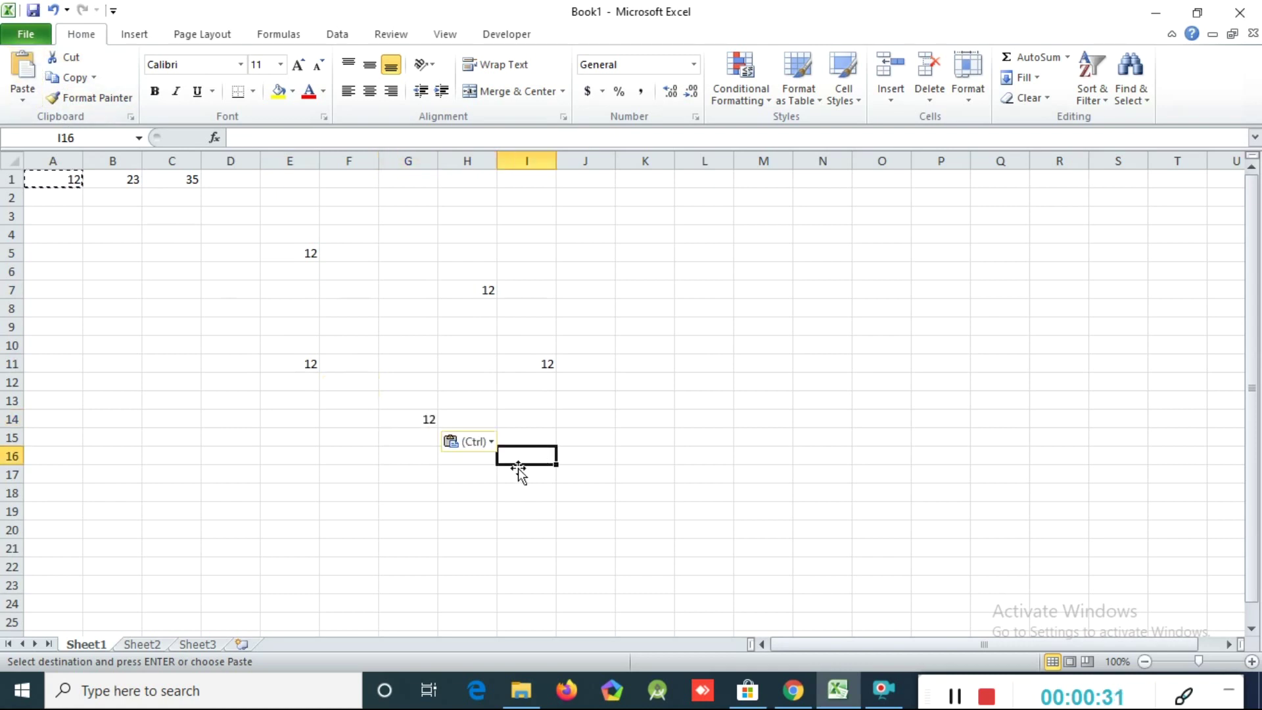
left_click(22, 77)
left_click(596, 306)
key("Escape")
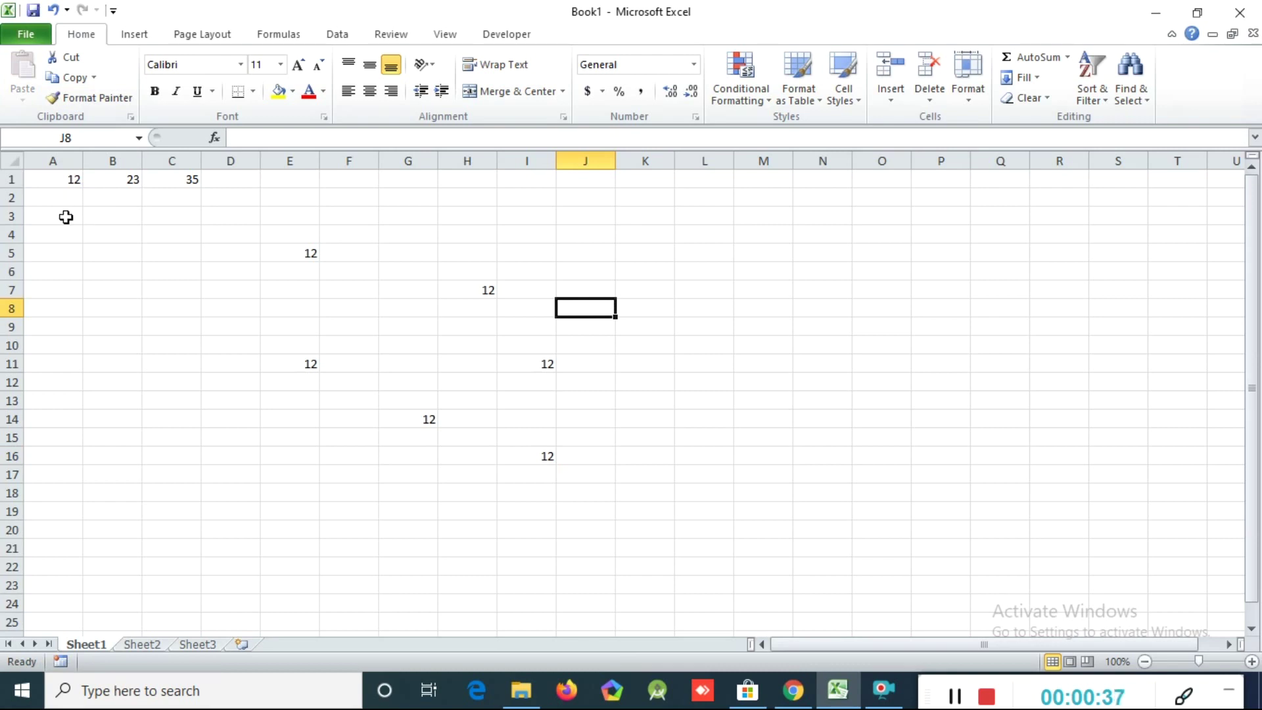
- Copy cell A1 again and paste it into cells L7, L11, N11, O5 and Q9
left_click(64, 182)
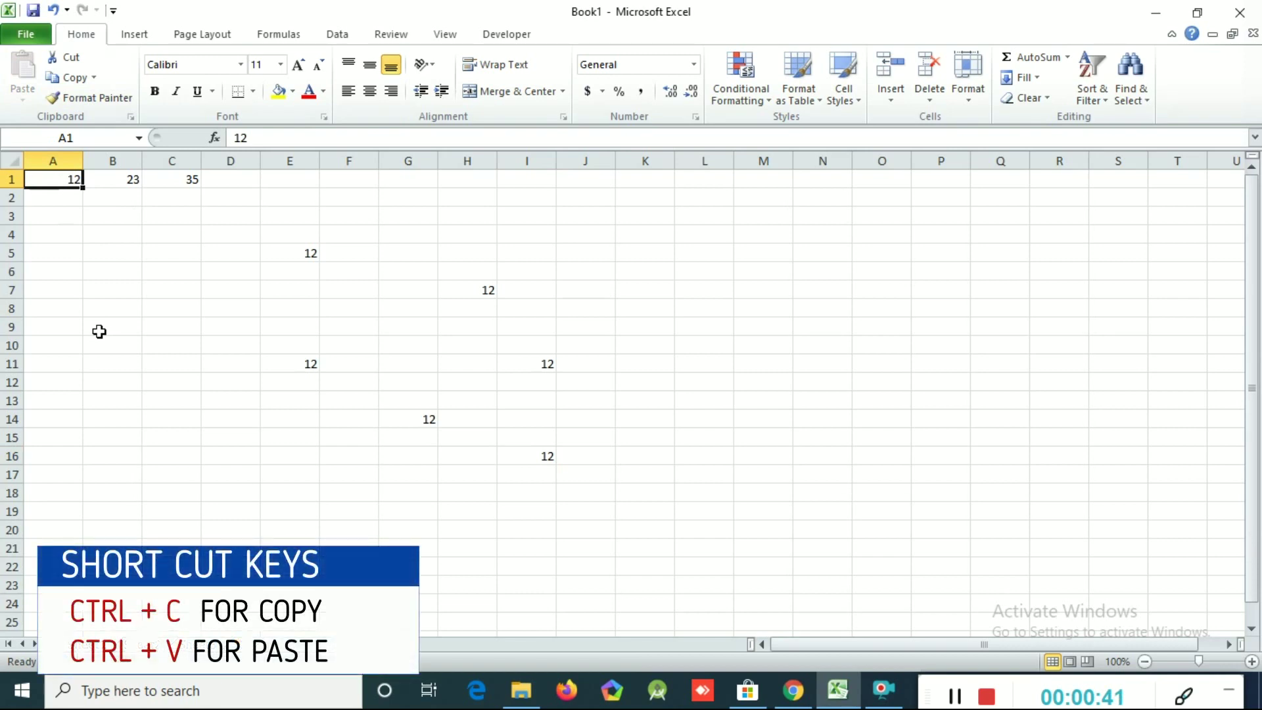
key("ctrl+c")
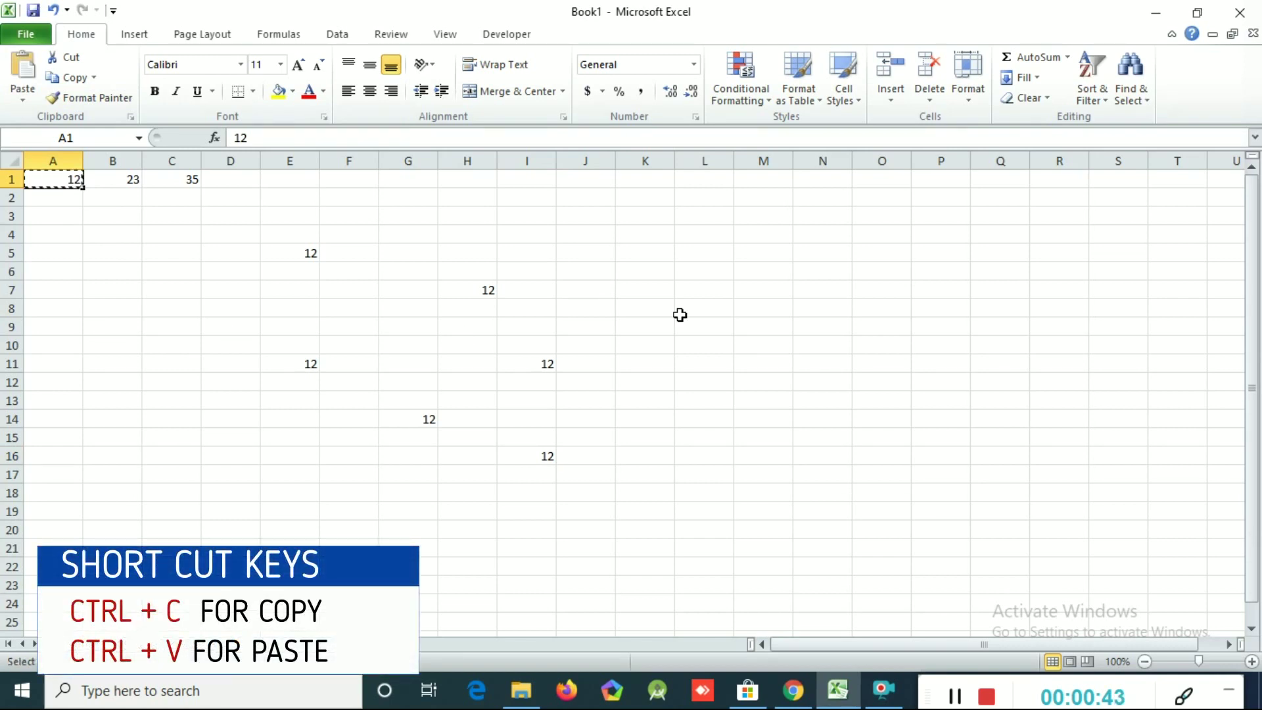
left_click(718, 288)
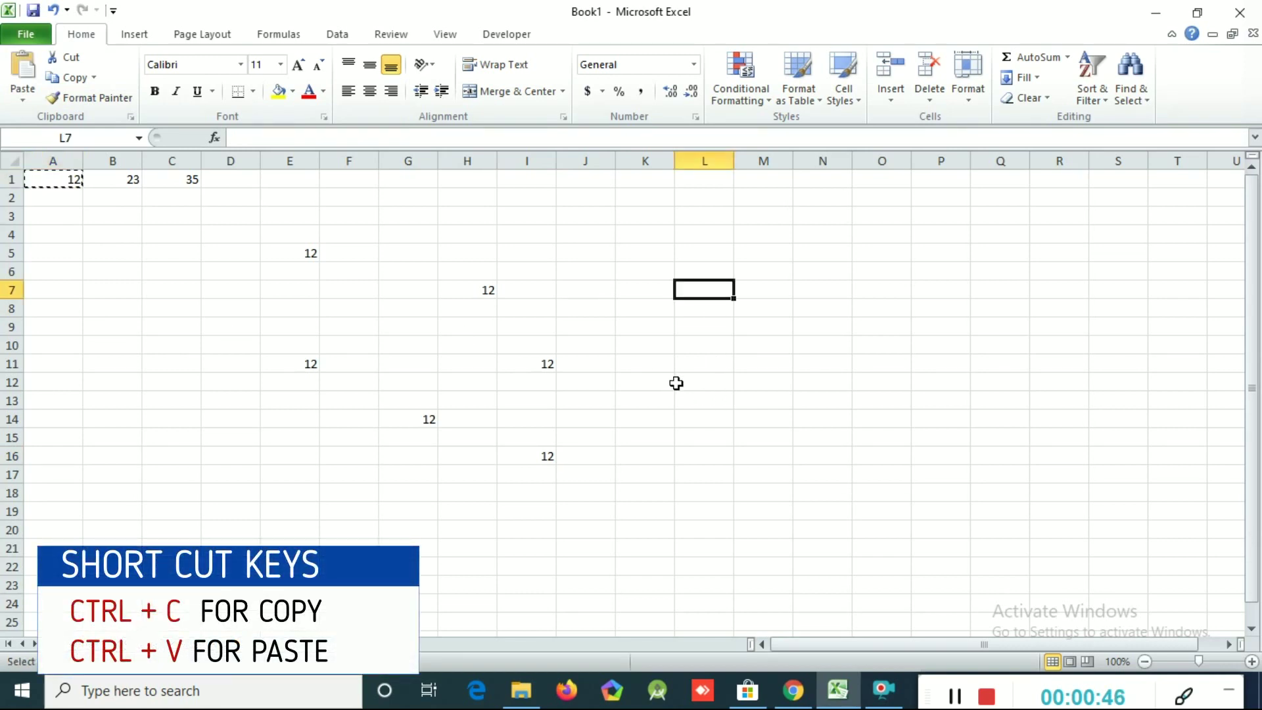
key("ctrl+v")
left_click(713, 364)
key("ctrl+v")
left_click(833, 364)
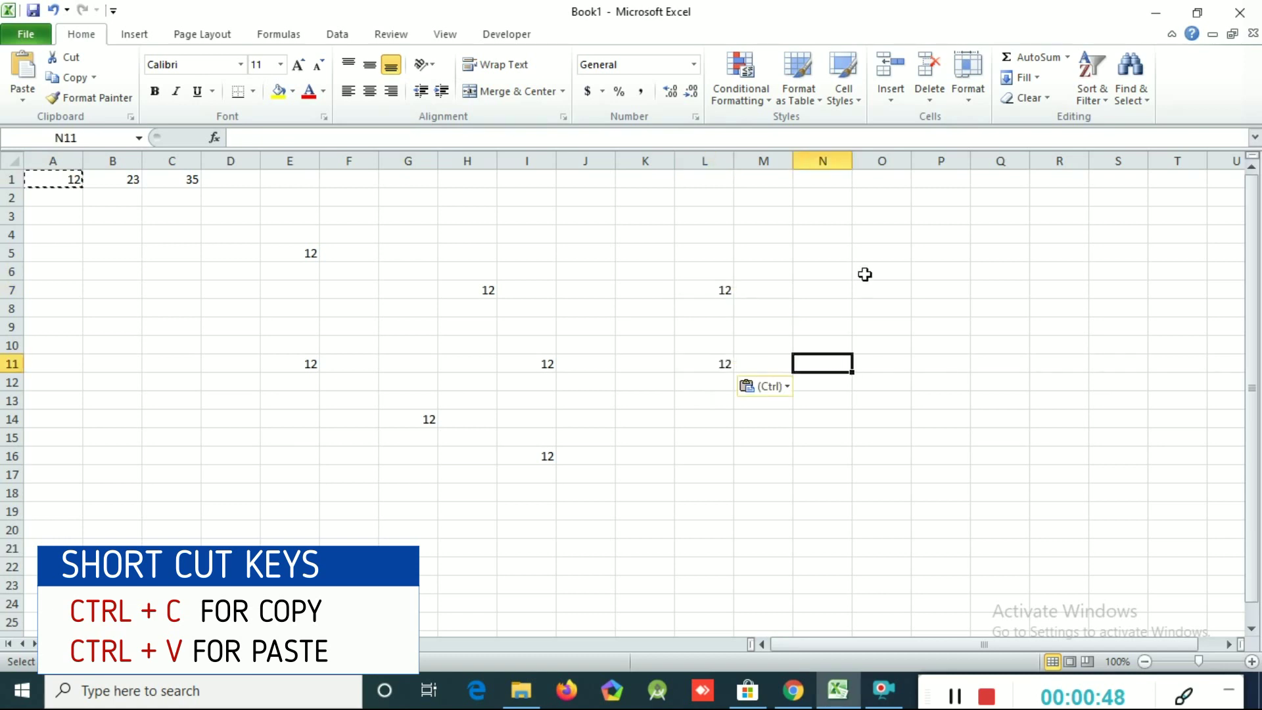
key("ctrl+v")
left_click(878, 256)
key("ctrl+v")
left_click(983, 325)
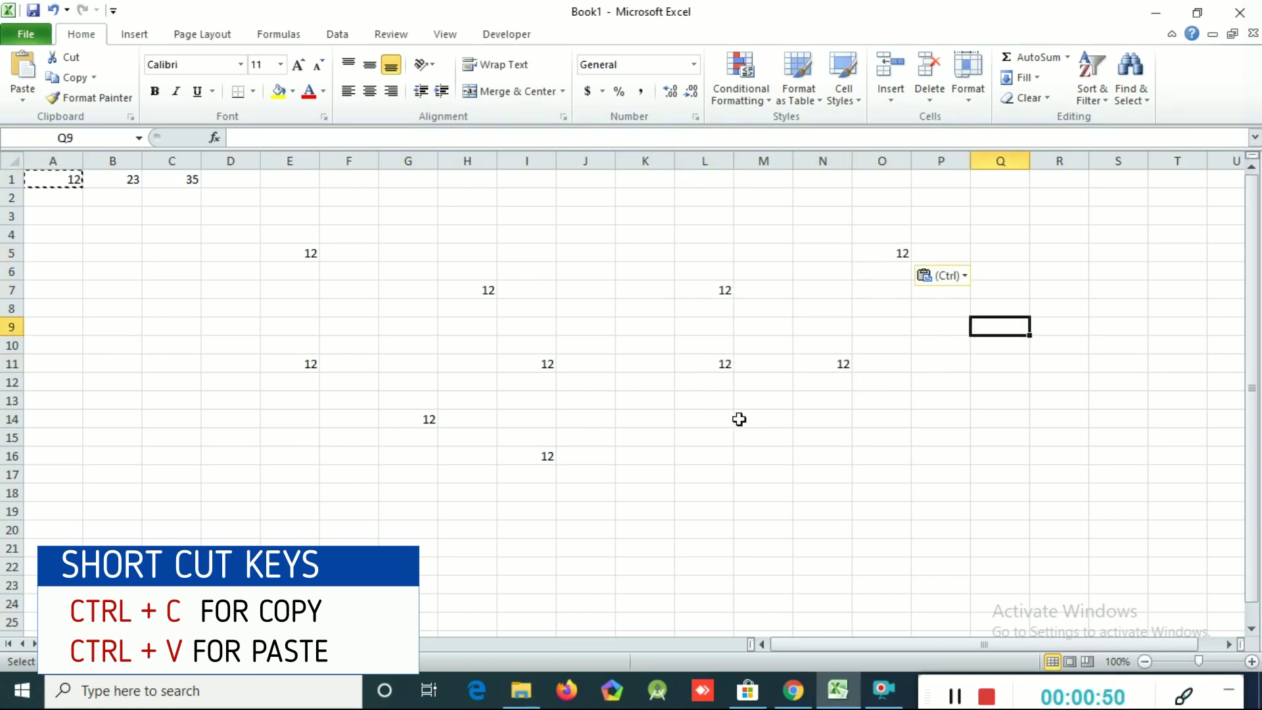
key("ctrl+v")
- Paste the copied value into cells K15, M16, O15, P10, K8, I5 and G7, and end copy mode
left_click(682, 437)
key("ctrl+v")
left_click(769, 457)
key("ctrl+v")
left_click(889, 435)
key("ctrl+v")
left_click(915, 340)
key("ctrl+v")
left_click(640, 300)
key("ctrl+v")
key("ctrl")
key("ctrl")
left_click(538, 249)
key("ctrl+v")
key("ctrl")
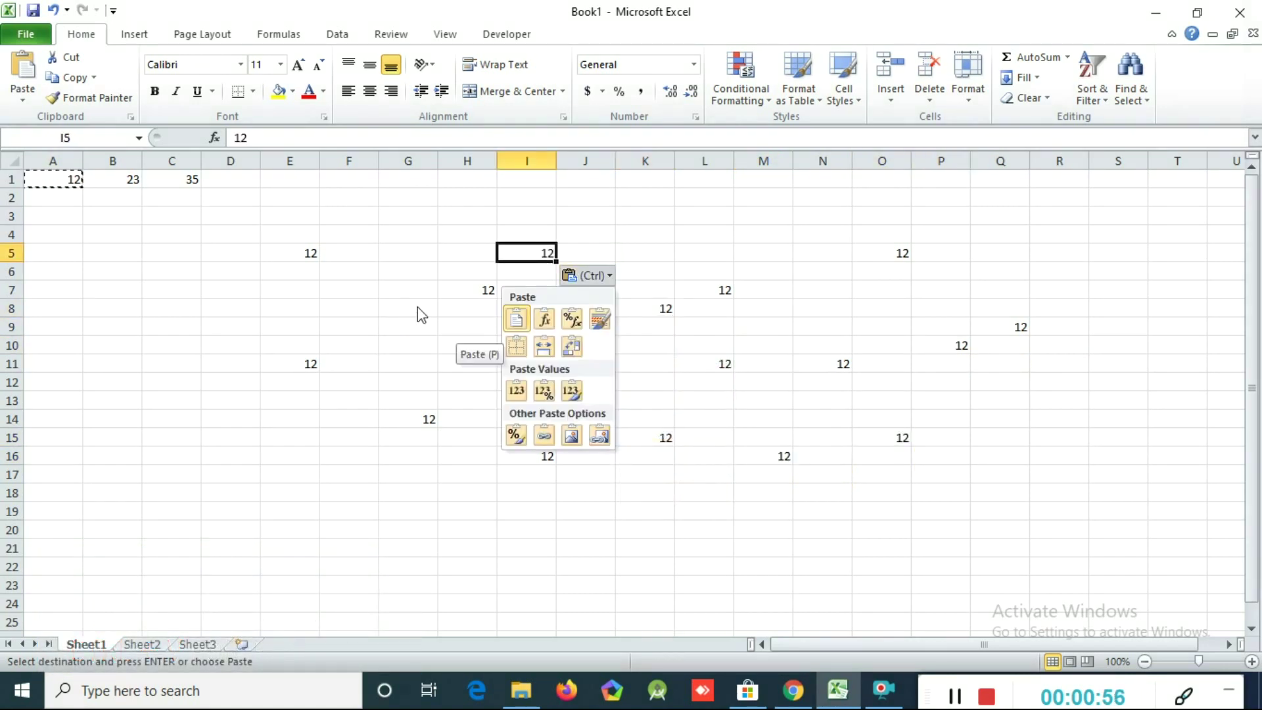
left_click(382, 288)
key("ctrl+v")
key("Escape")
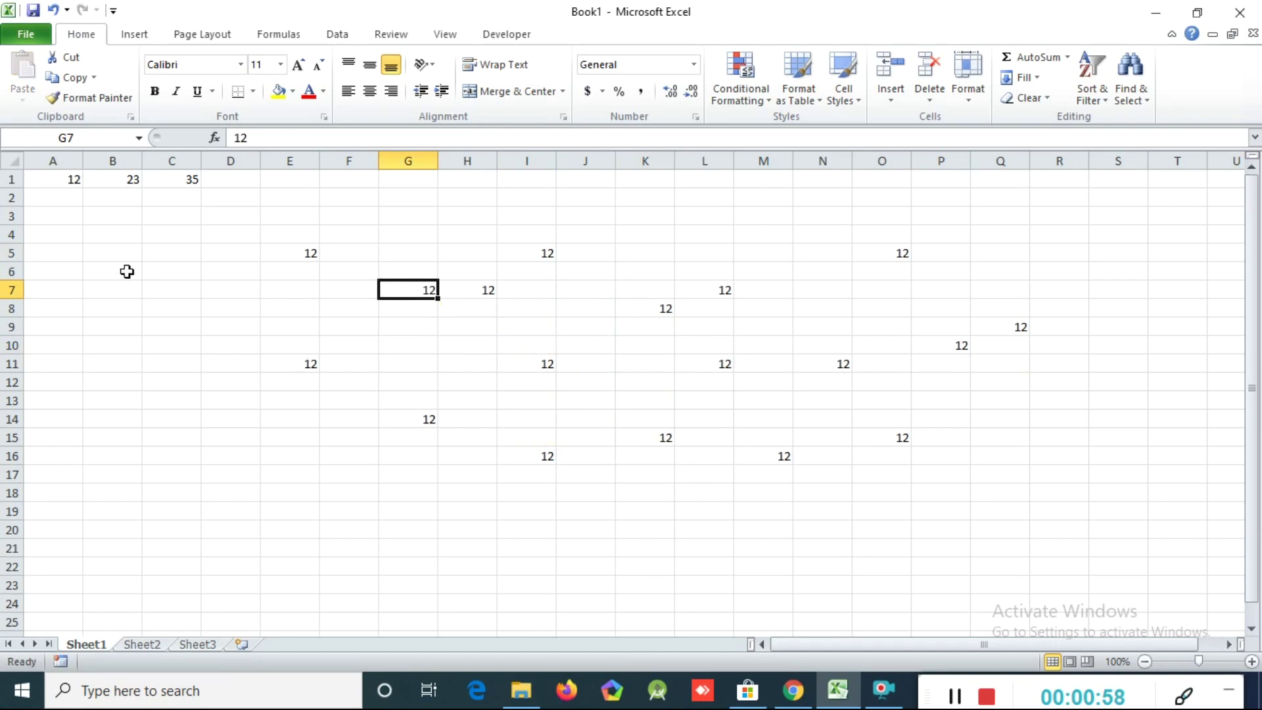
- Copy cell A1 into cell D16, and copy it once more into cell F17
left_click(60, 178)
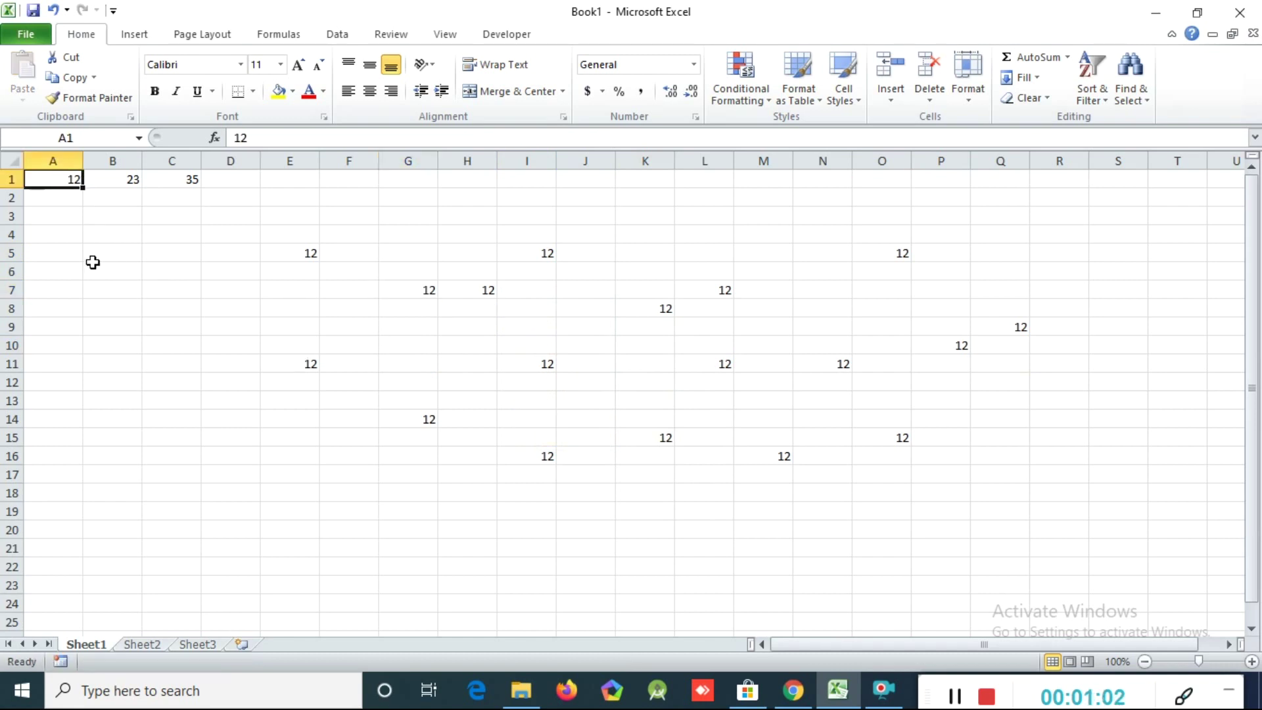
key("ctrl+c")
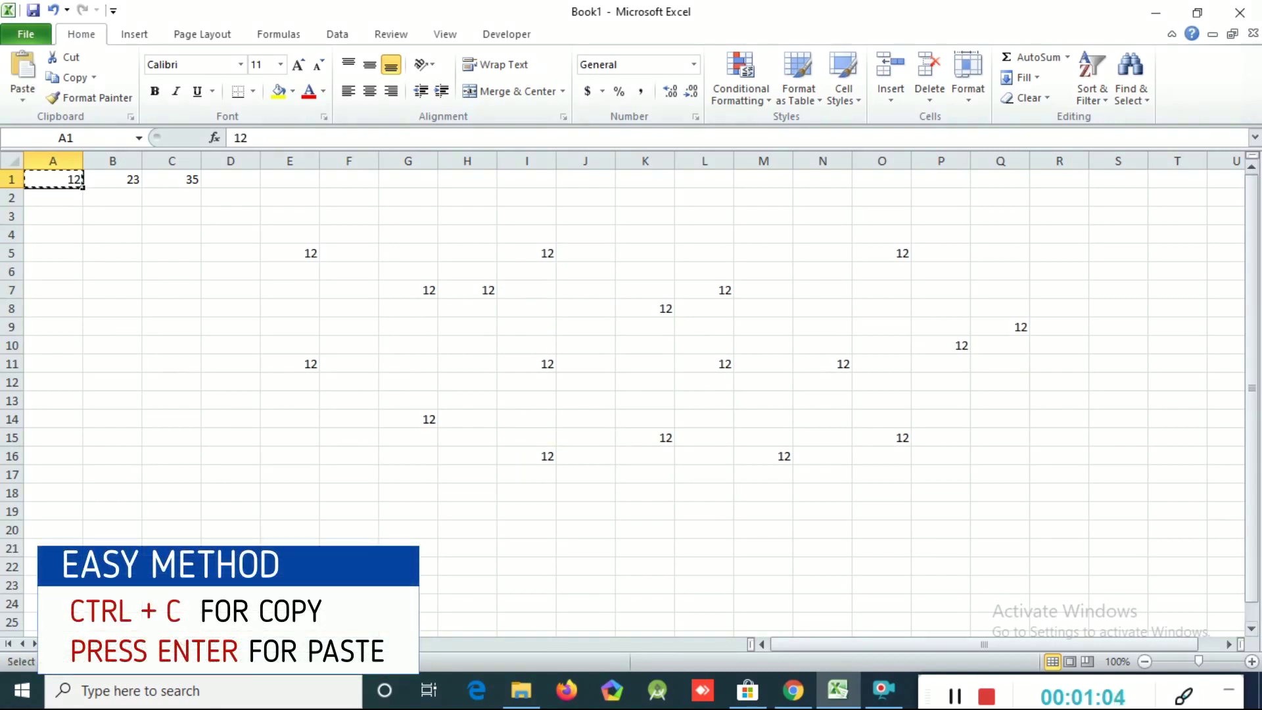
left_click(235, 452)
key("Return")
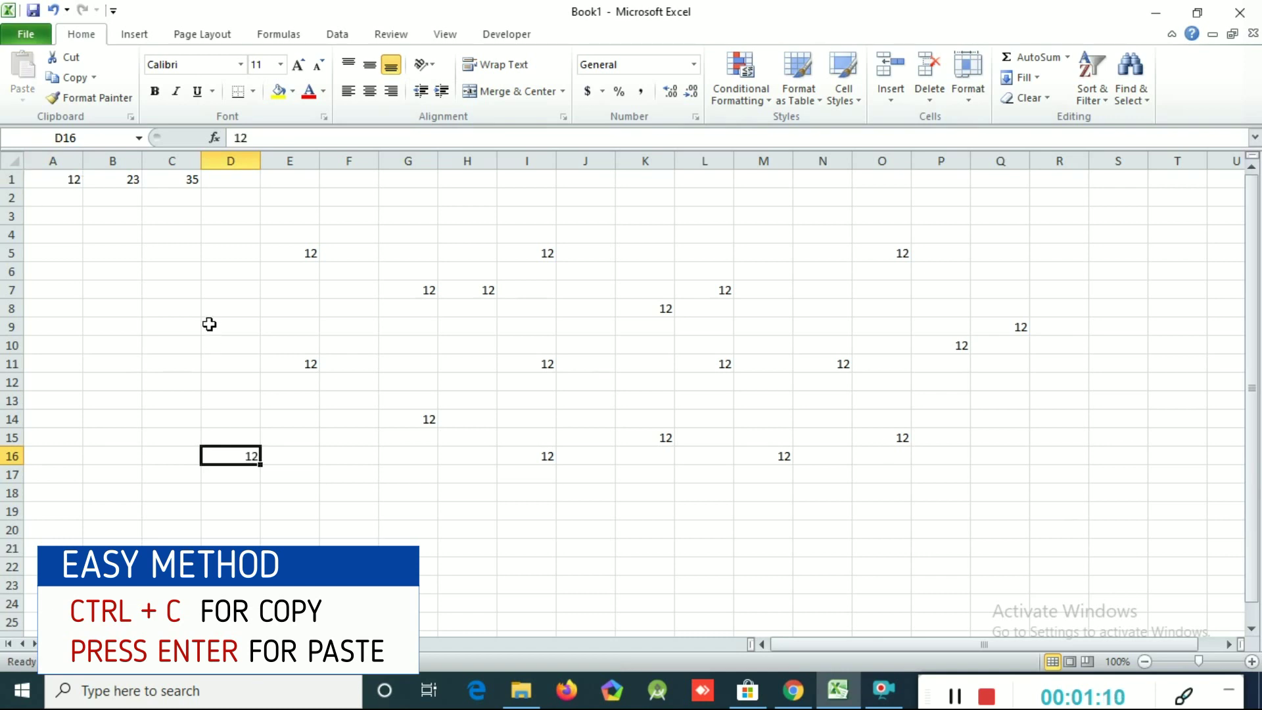
left_click(144, 285)
left_click(65, 184)
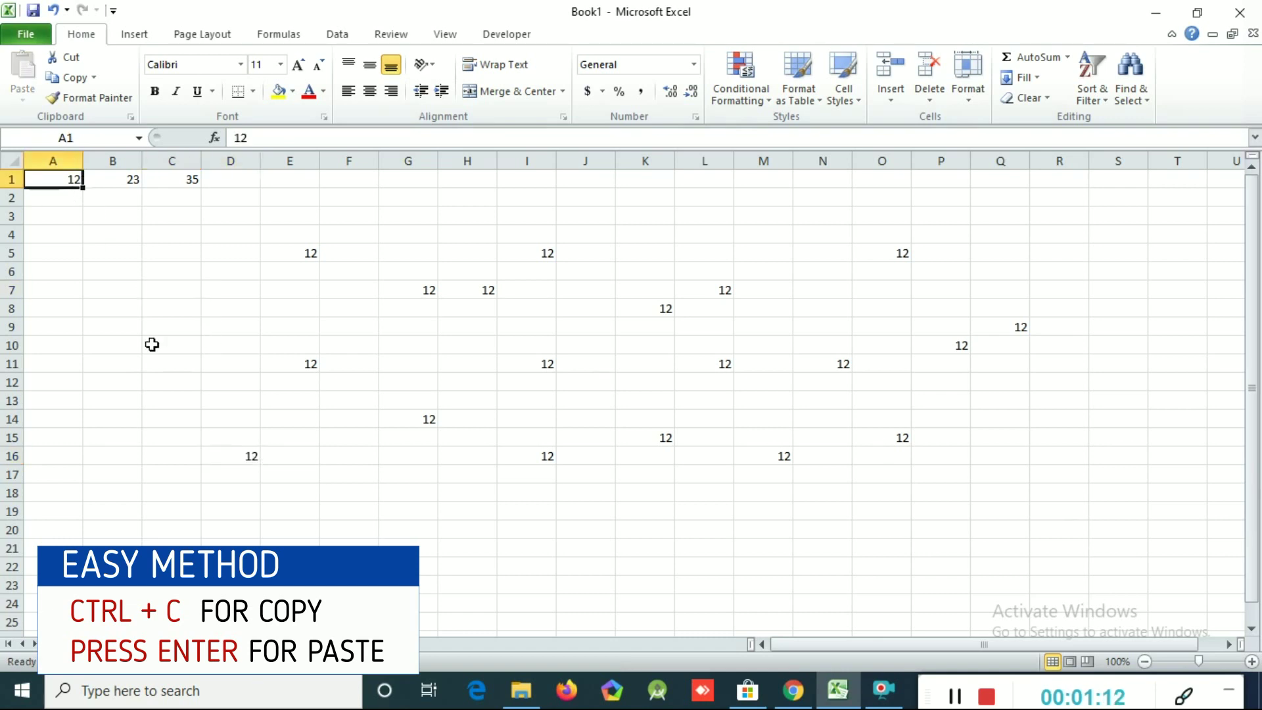
key("ctrl+c")
left_click(368, 477)
key("Return")
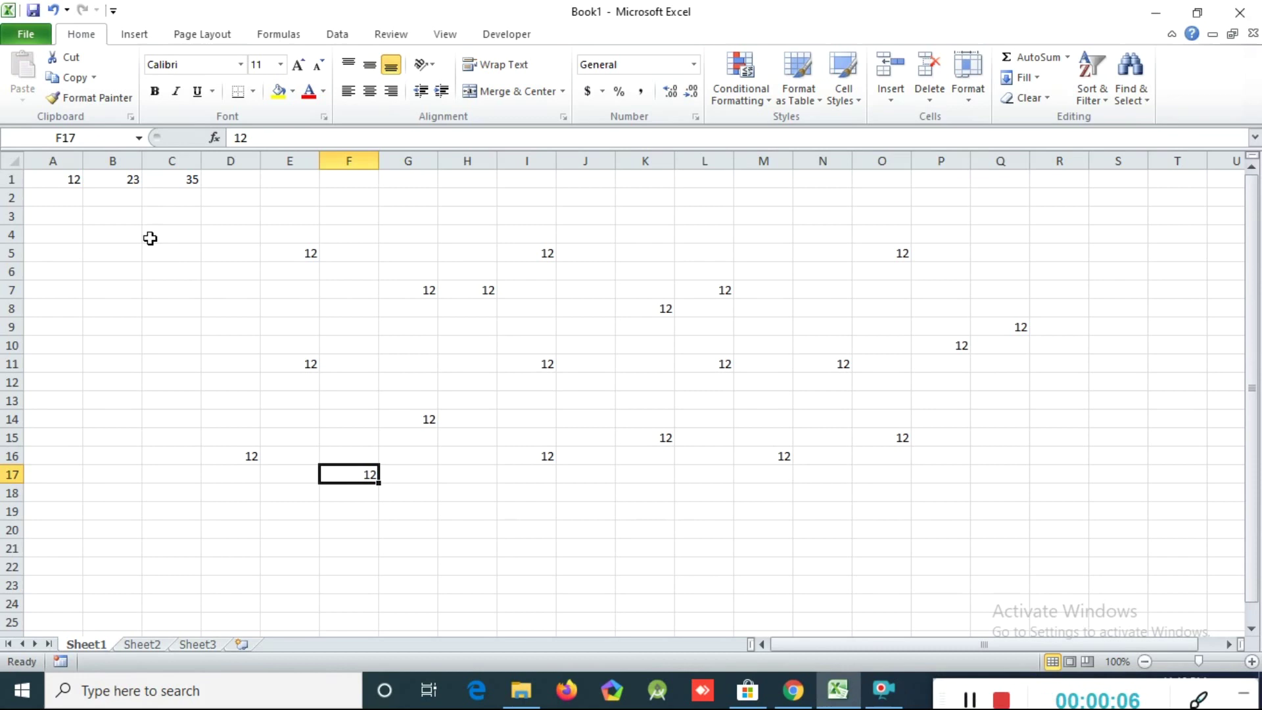
- Select the whole sheet and delete all of its contents
left_click(133, 238)
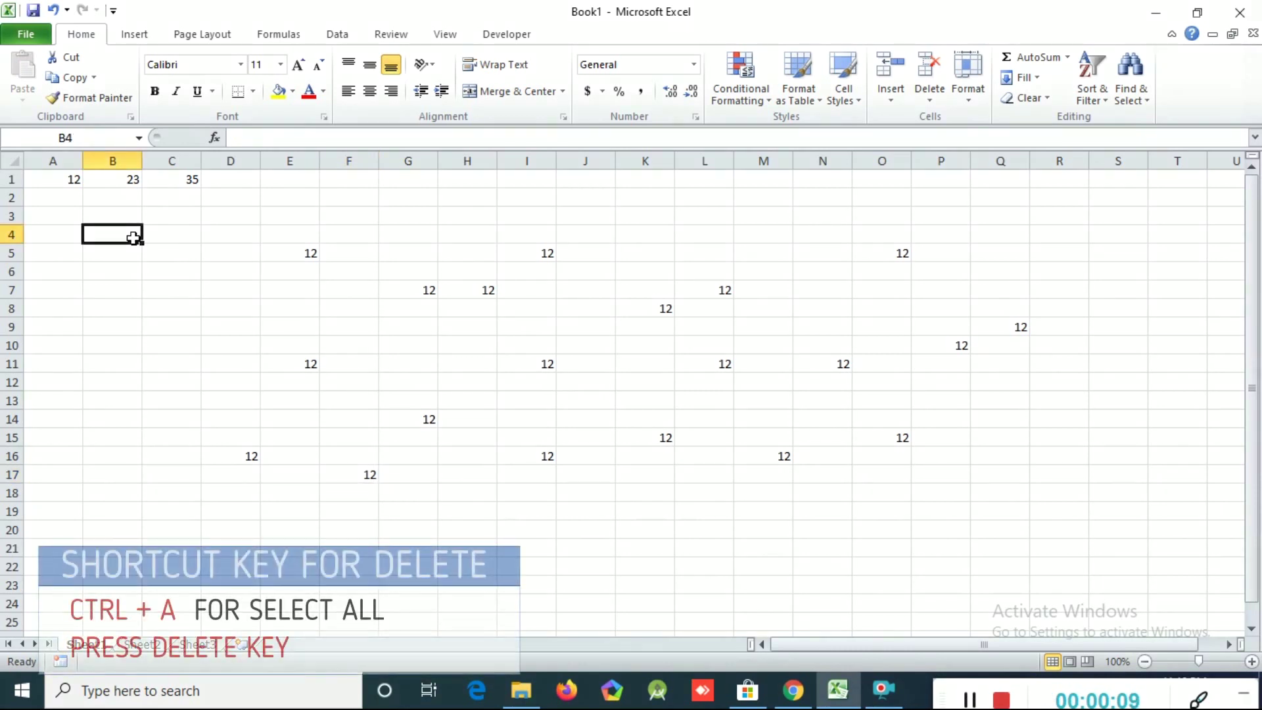
key("ctrl+a")
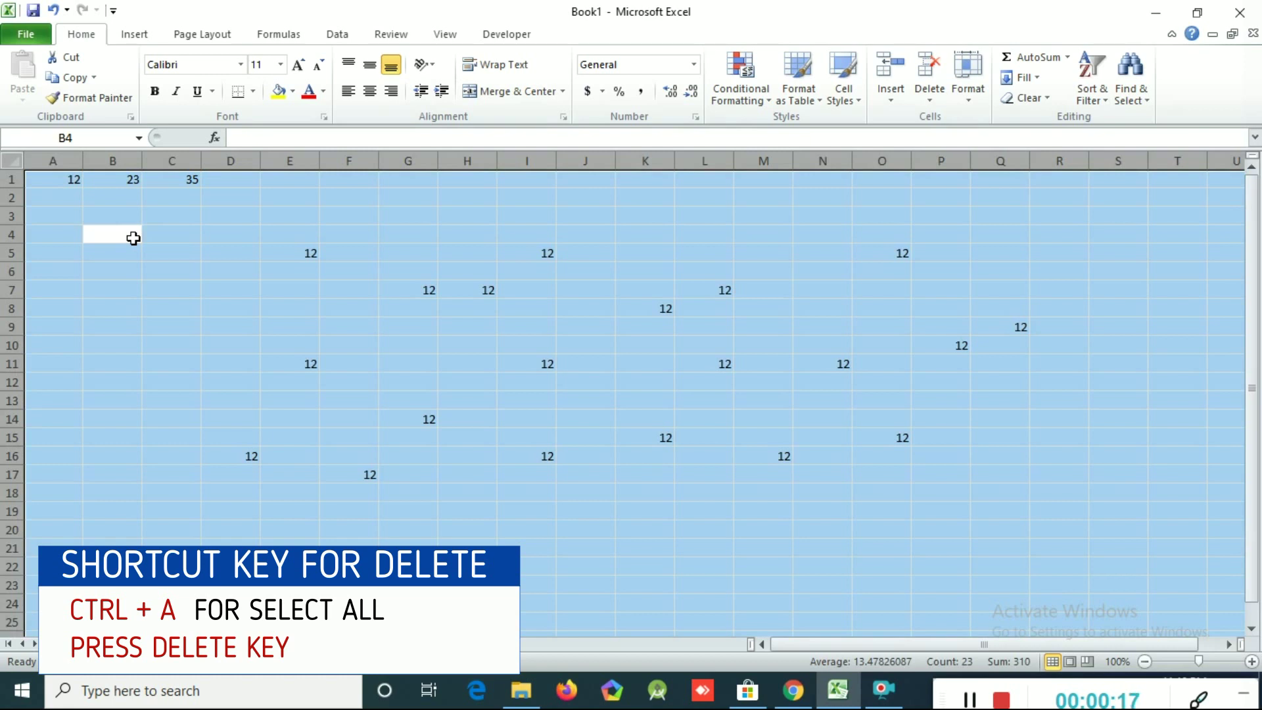
key("Delete")
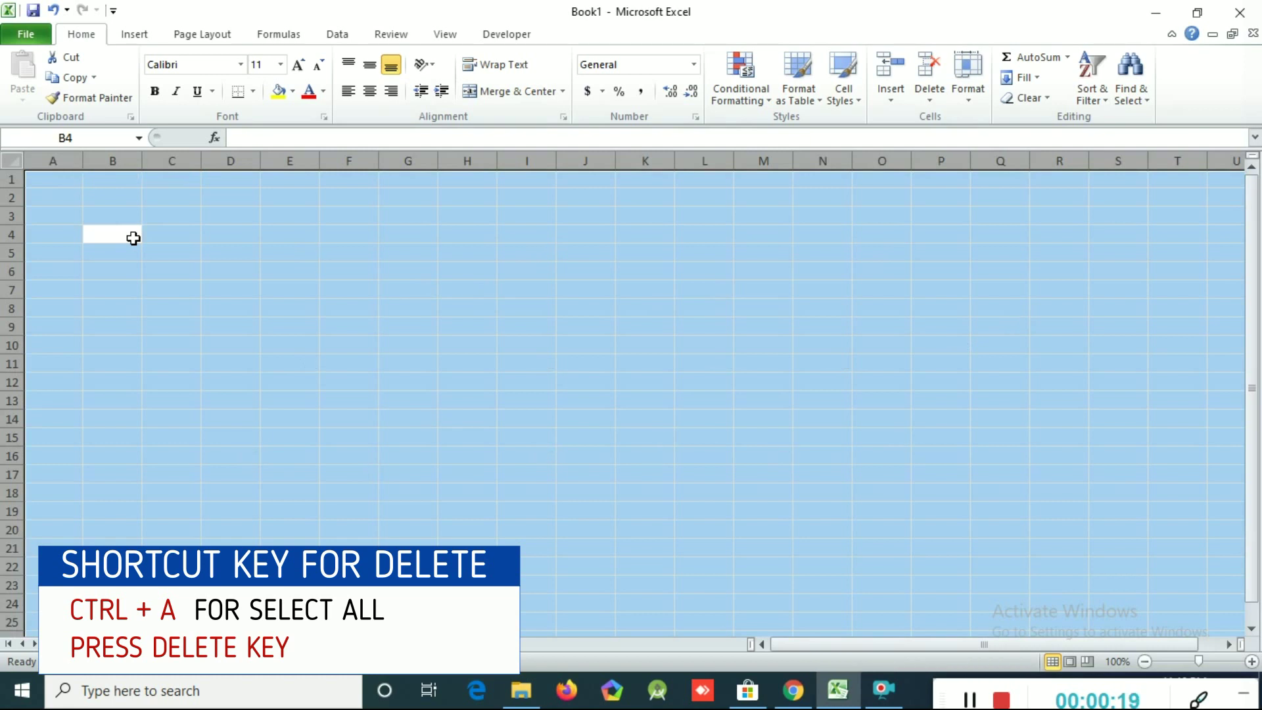
left_click(134, 238)
- Enter 34 in cell A1 and 5 in cell B1 of the emptied sheet
left_click(76, 178)
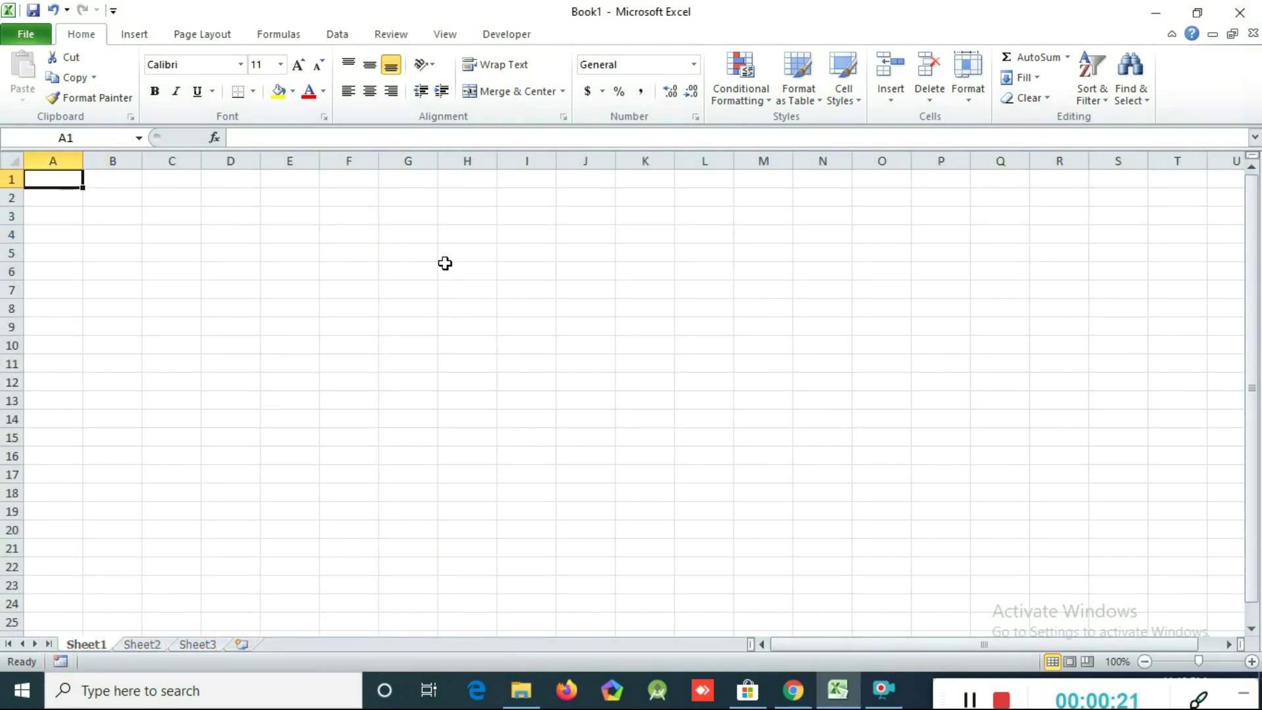
type("34")
left_click(296, 274)
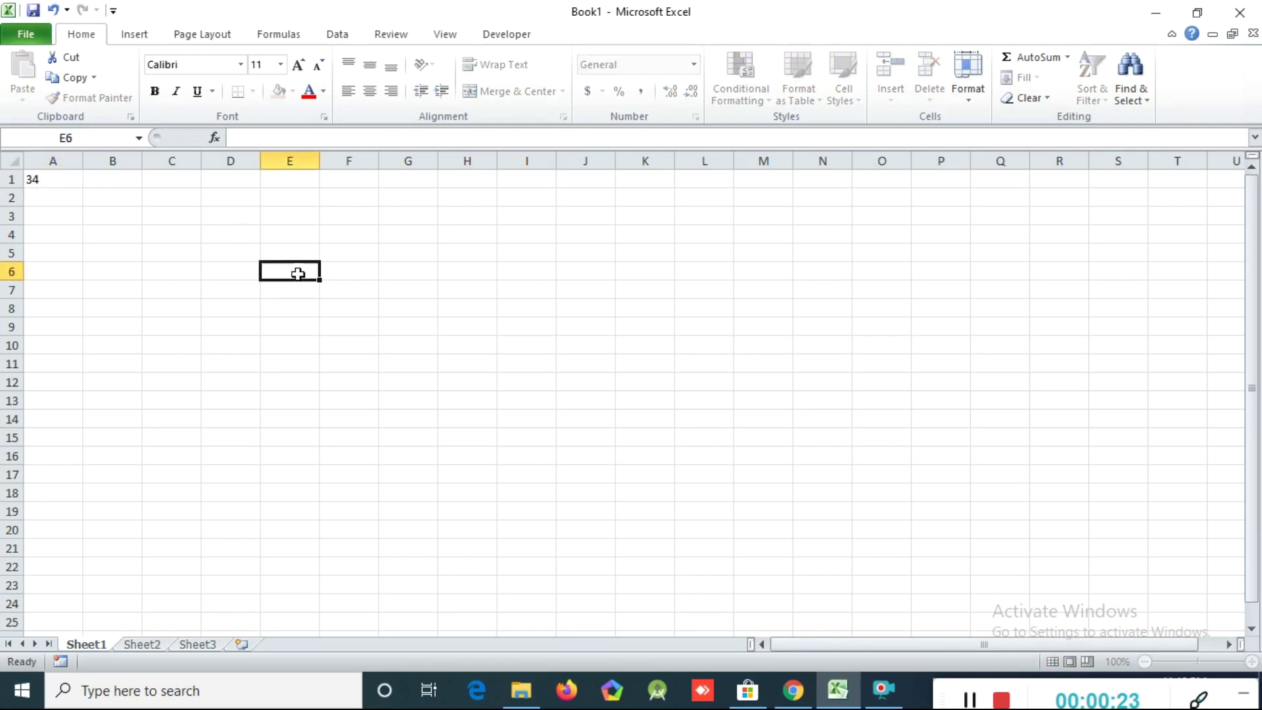
left_click(132, 183)
type("5")
left_click(214, 198)
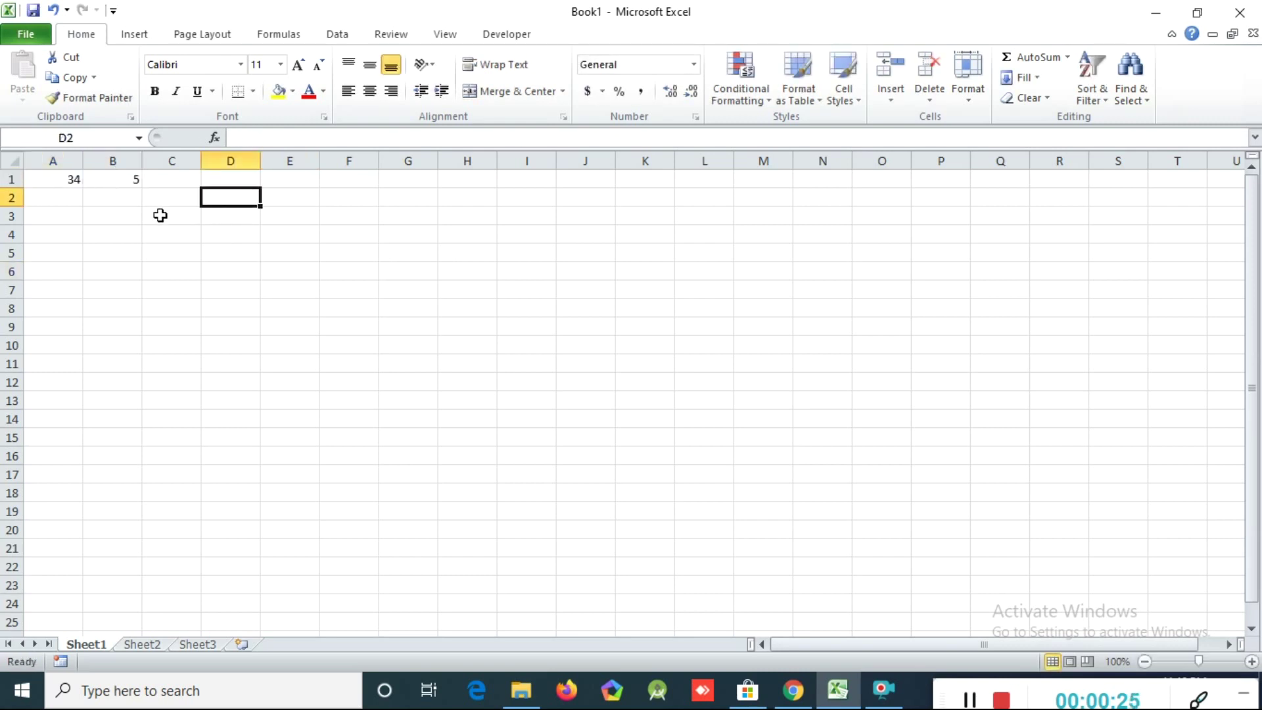
- Cut the number in cell A1 and paste it into cell M7
left_click(62, 182)
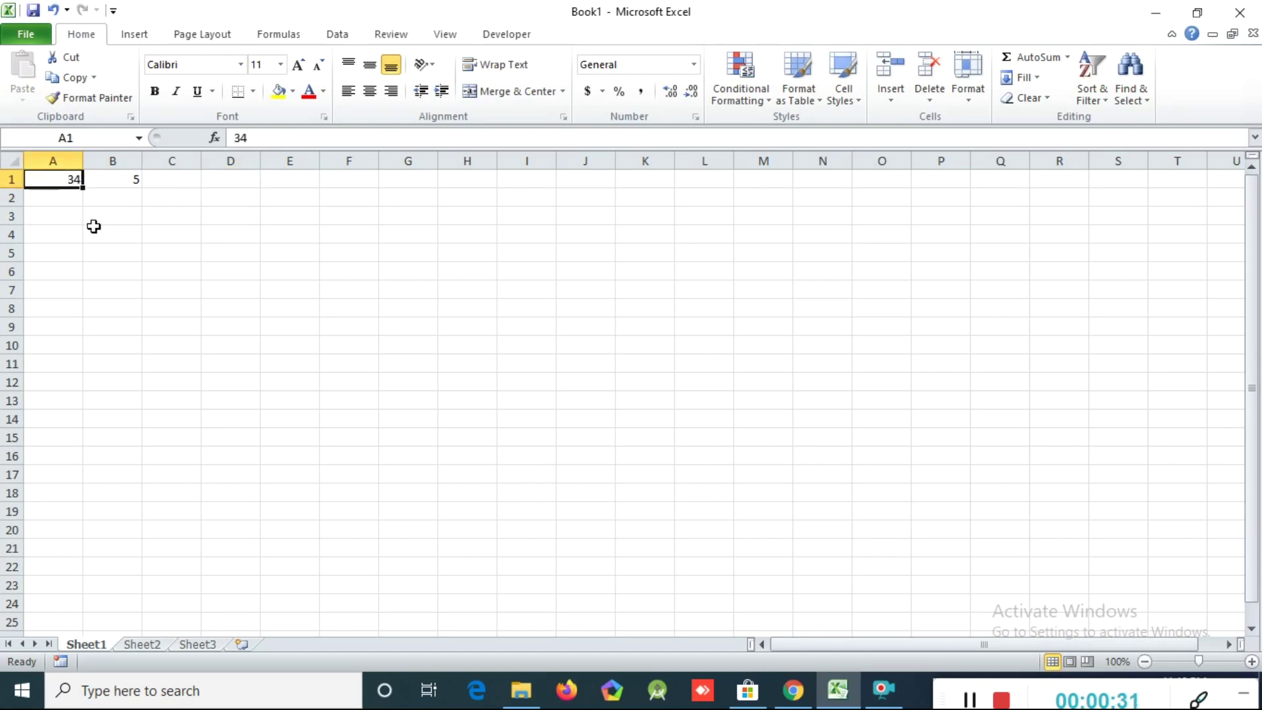
left_click(64, 59)
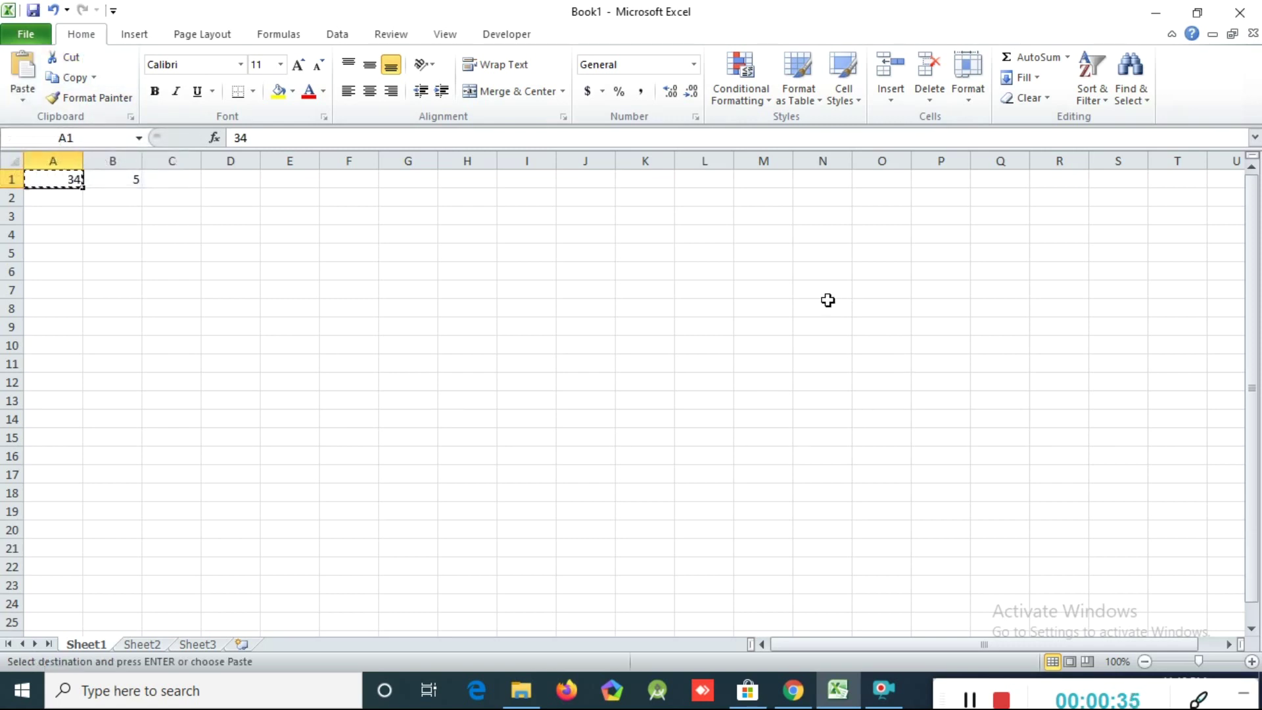
left_click(749, 294)
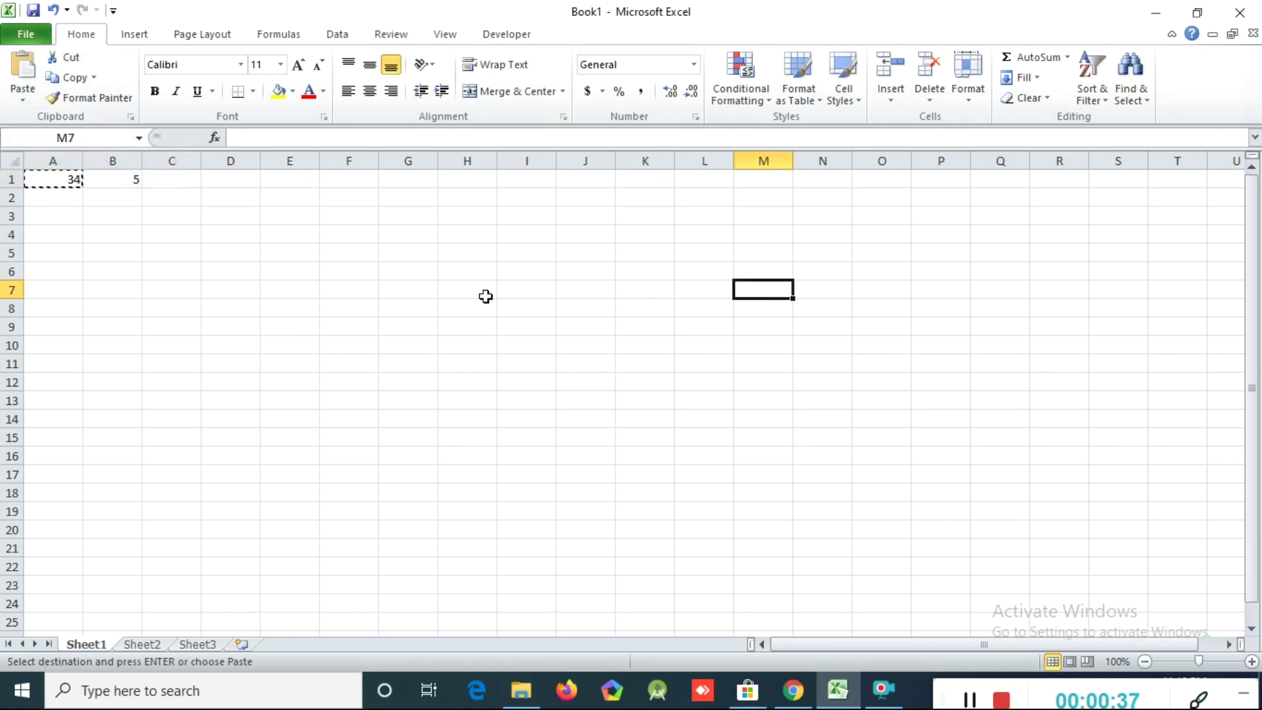
left_click(24, 64)
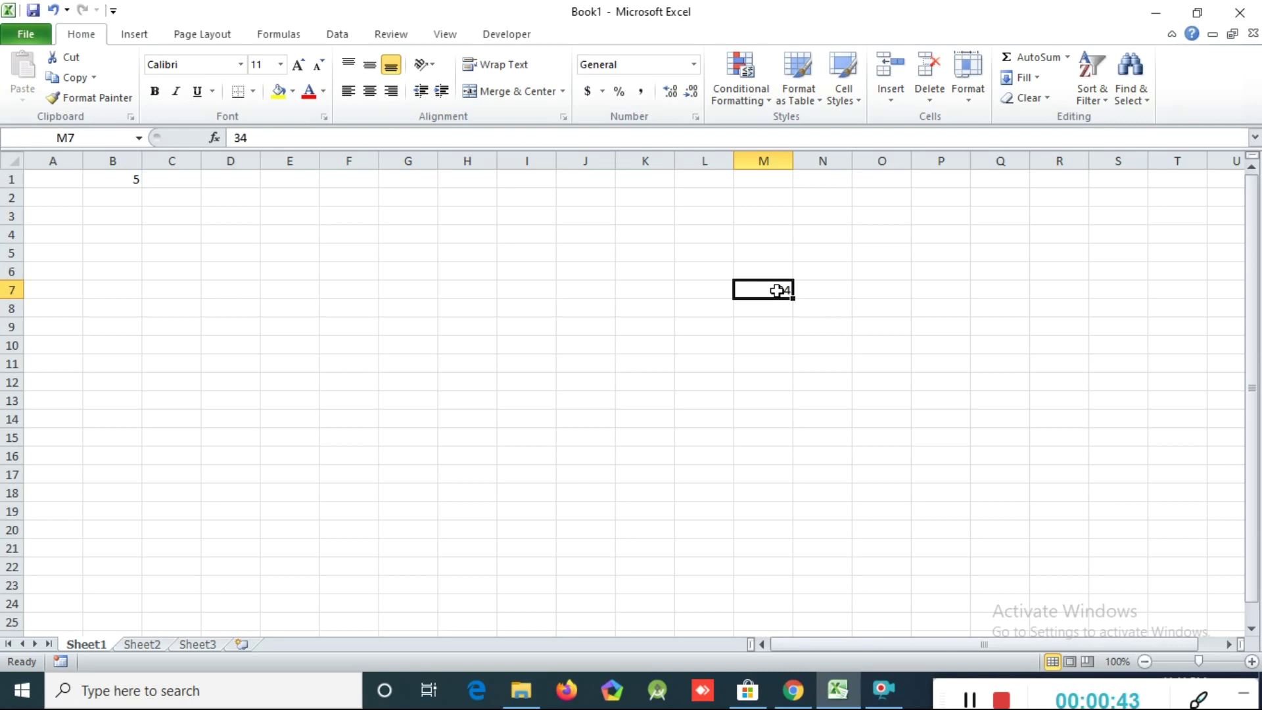
- Enter 3 in the emptied cell A1
left_click(73, 180)
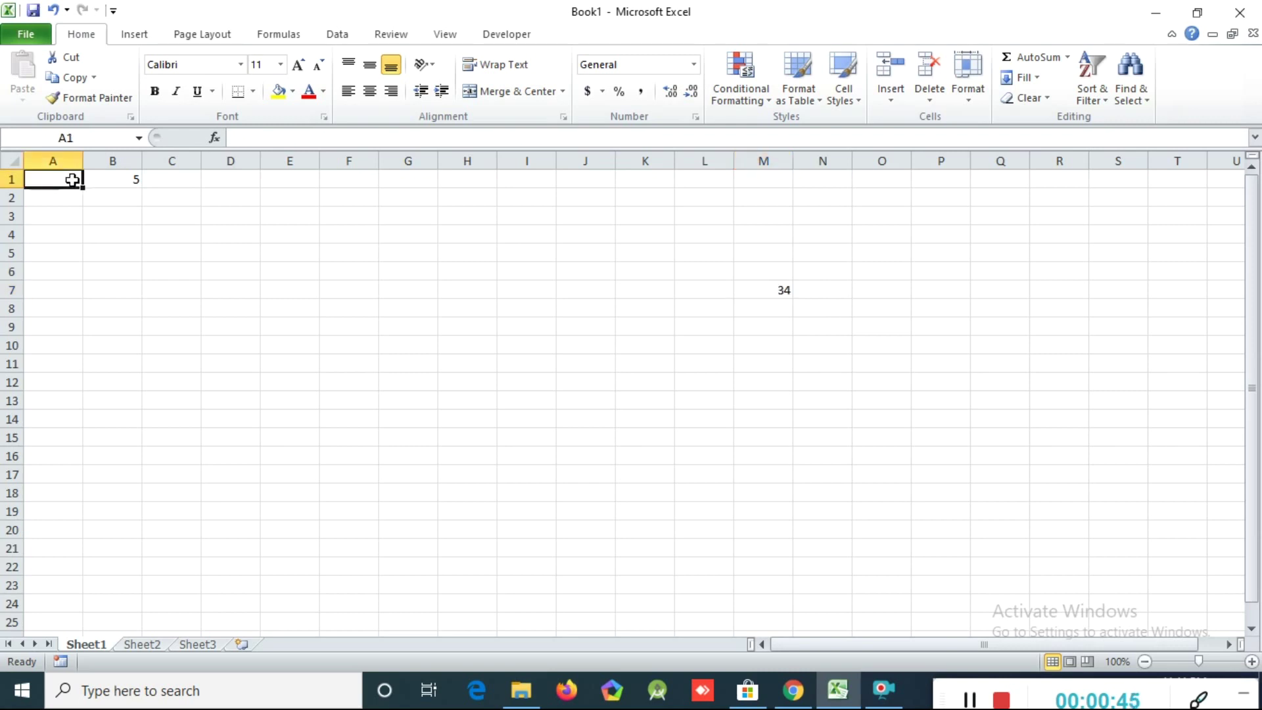
type("3")
left_click(108, 243)
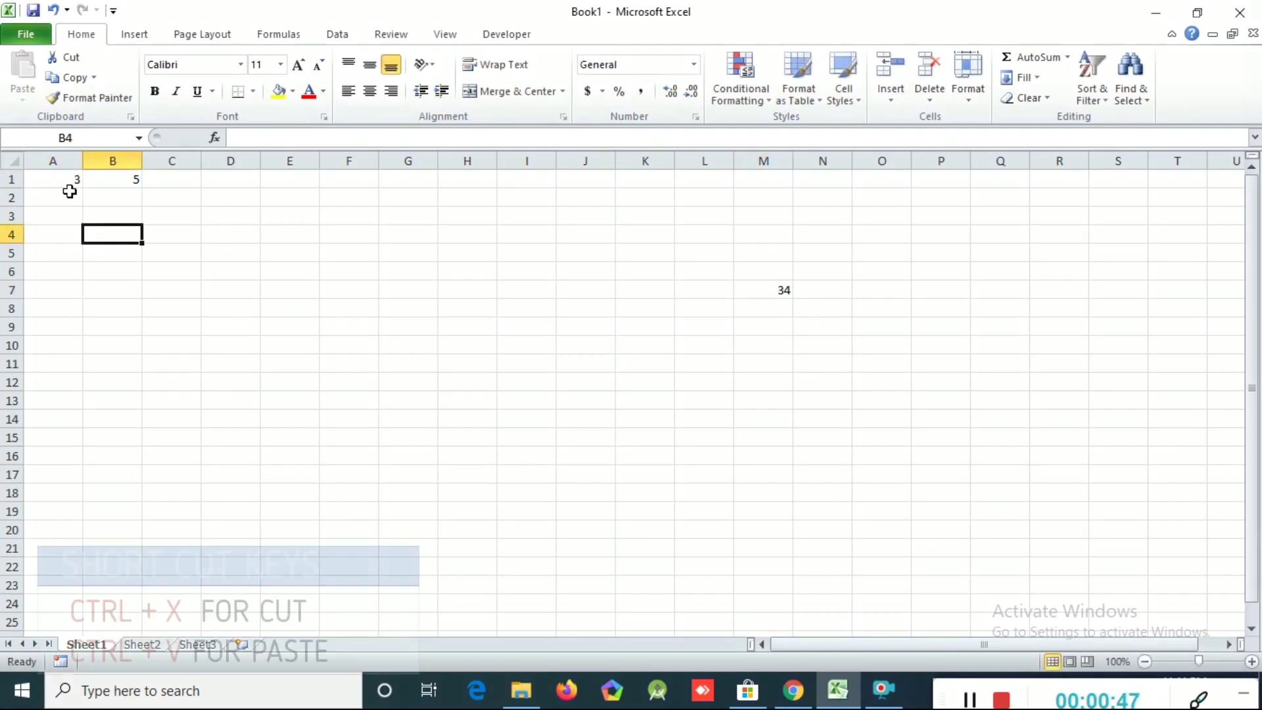
- Move the 3 in cell A1 to cell I7 by cutting and pasting, and select cell B1
left_click(73, 179)
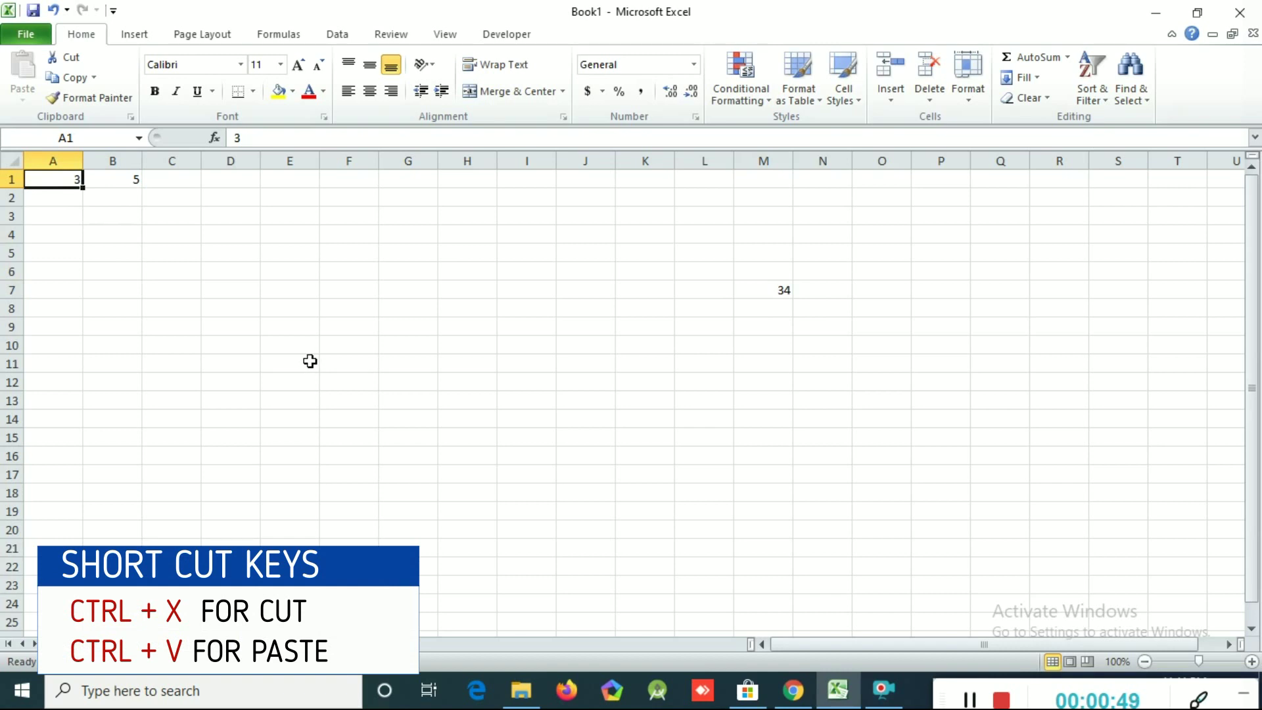
key("ctrl+x")
left_click(532, 290)
key("ctrl+v")
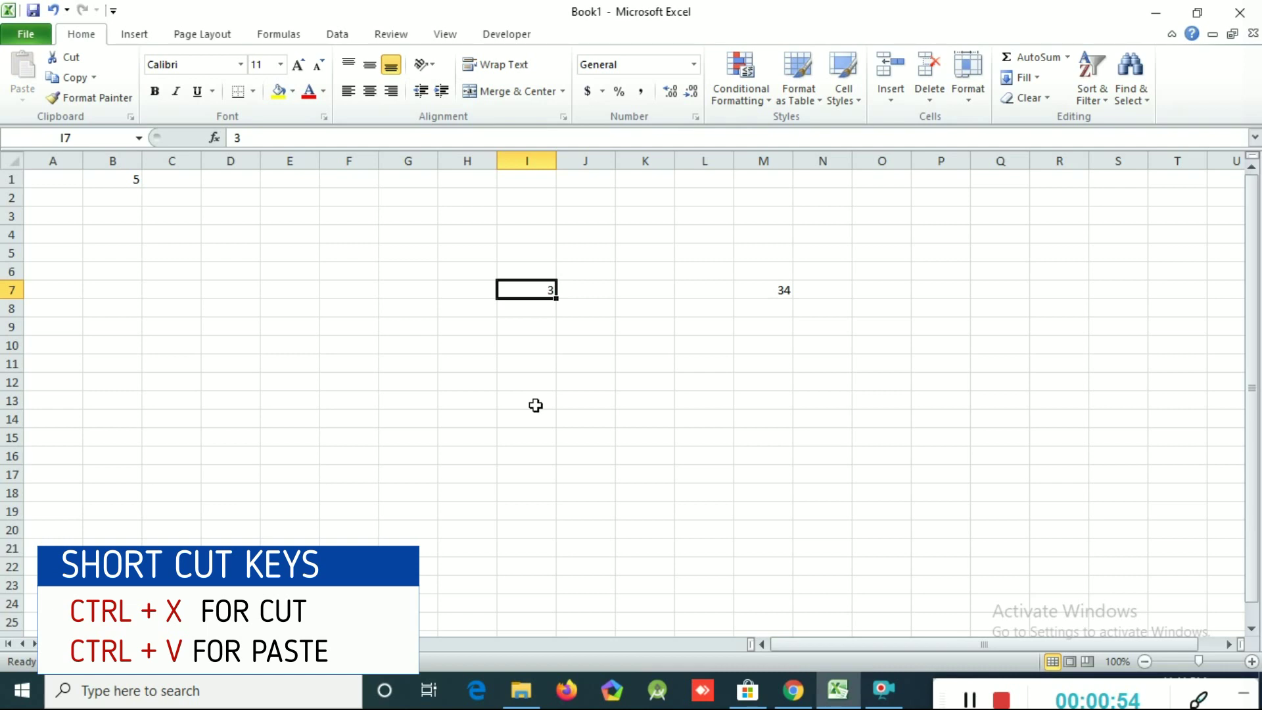
left_click(126, 180)
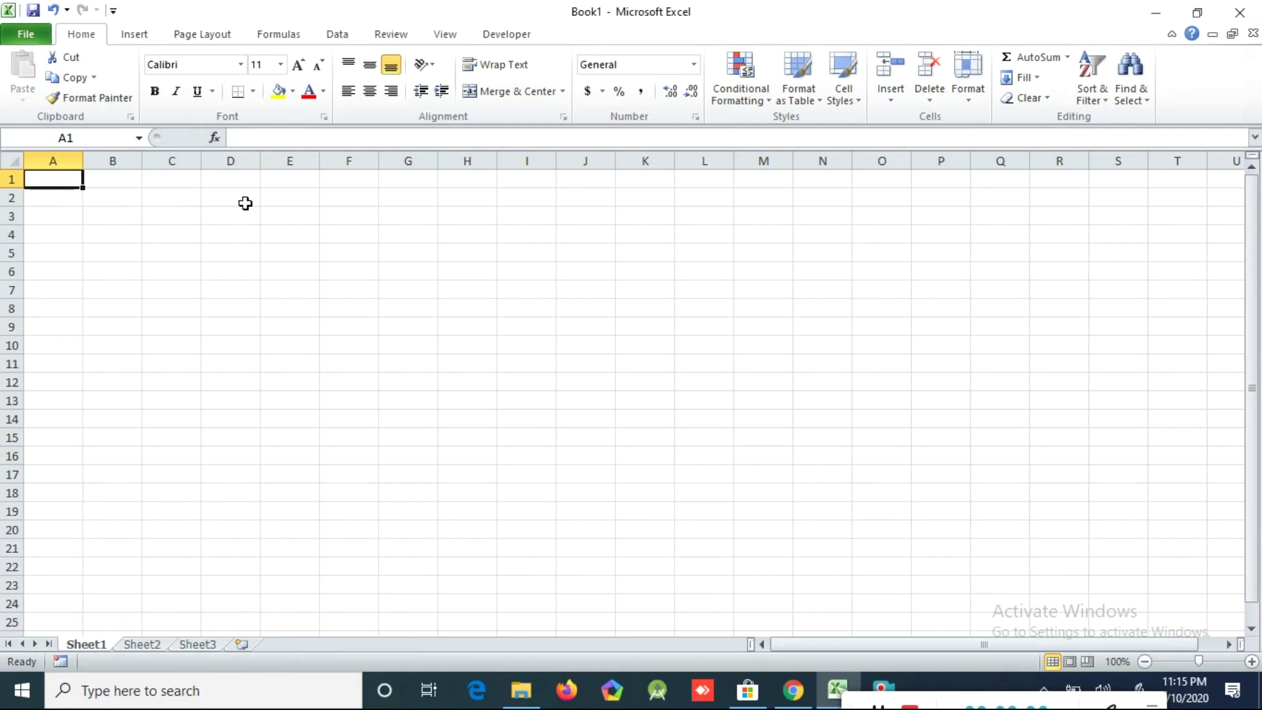
- Enter the title "student table" in A1 and the headers name, sub 1, sub 2, sub3 and total in row 2
type("student table")
key("Return")
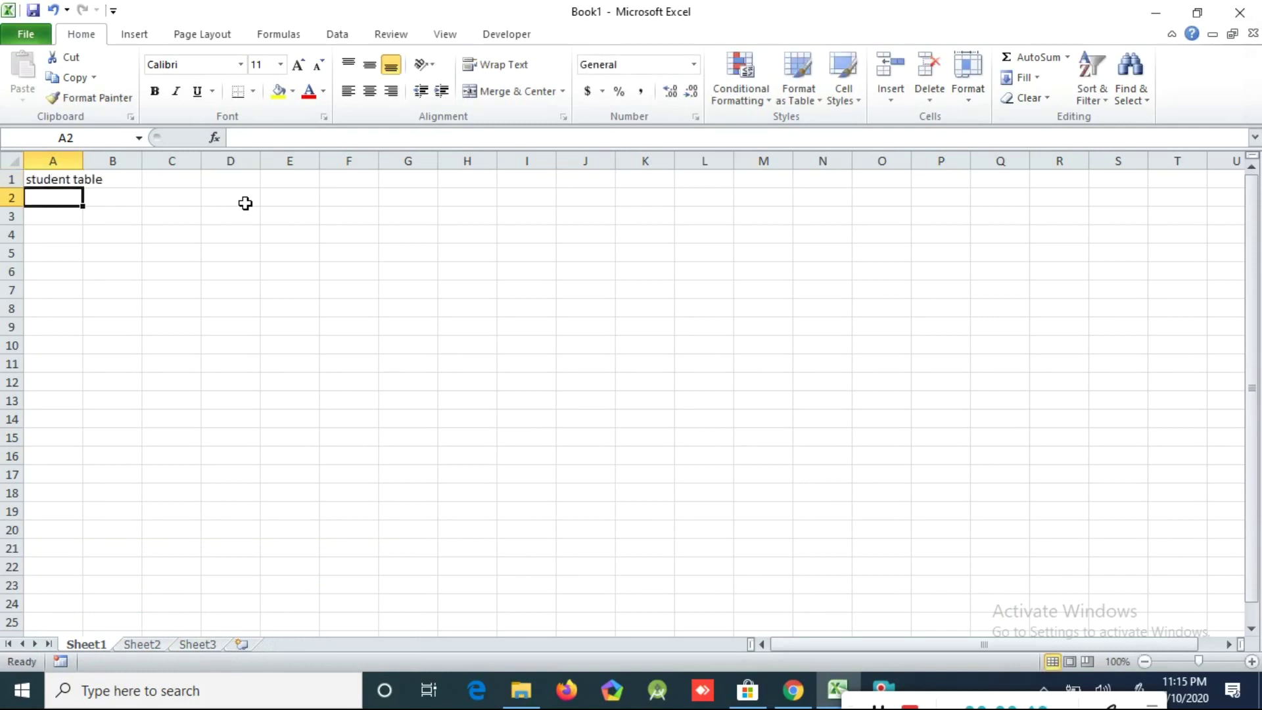
type("name")
key("Tab")
type("sub")
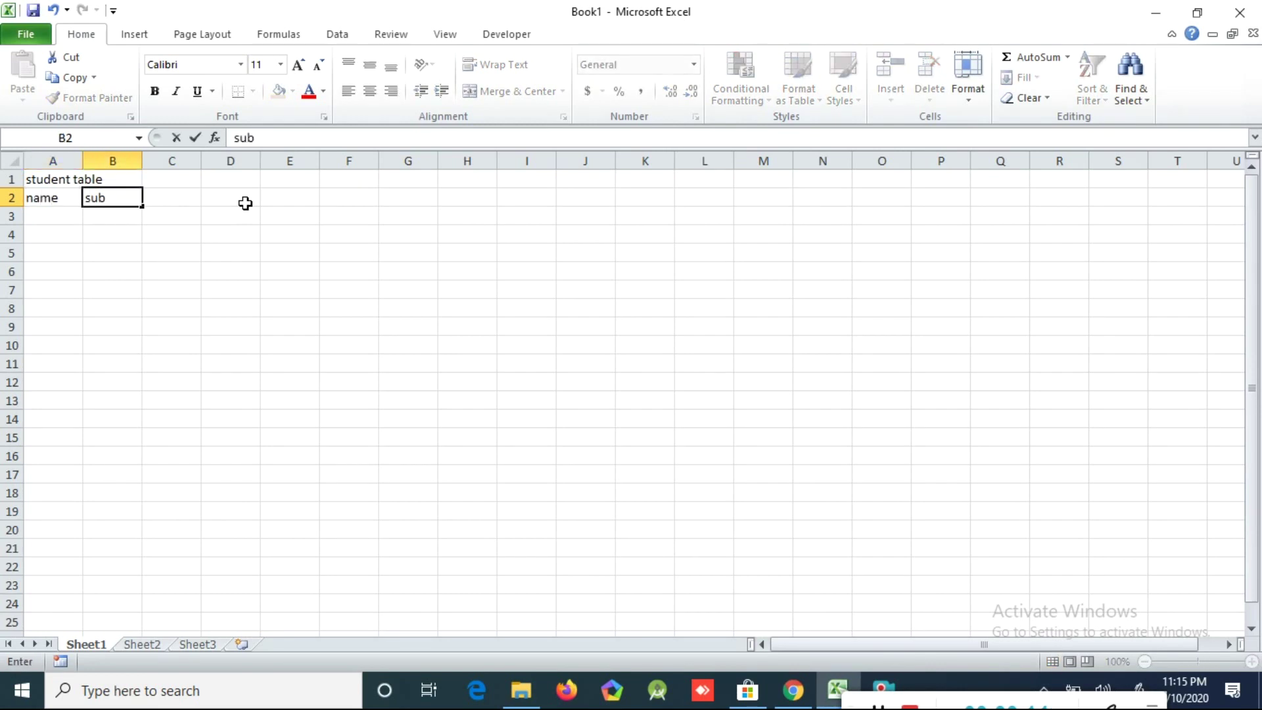
key("Tab")
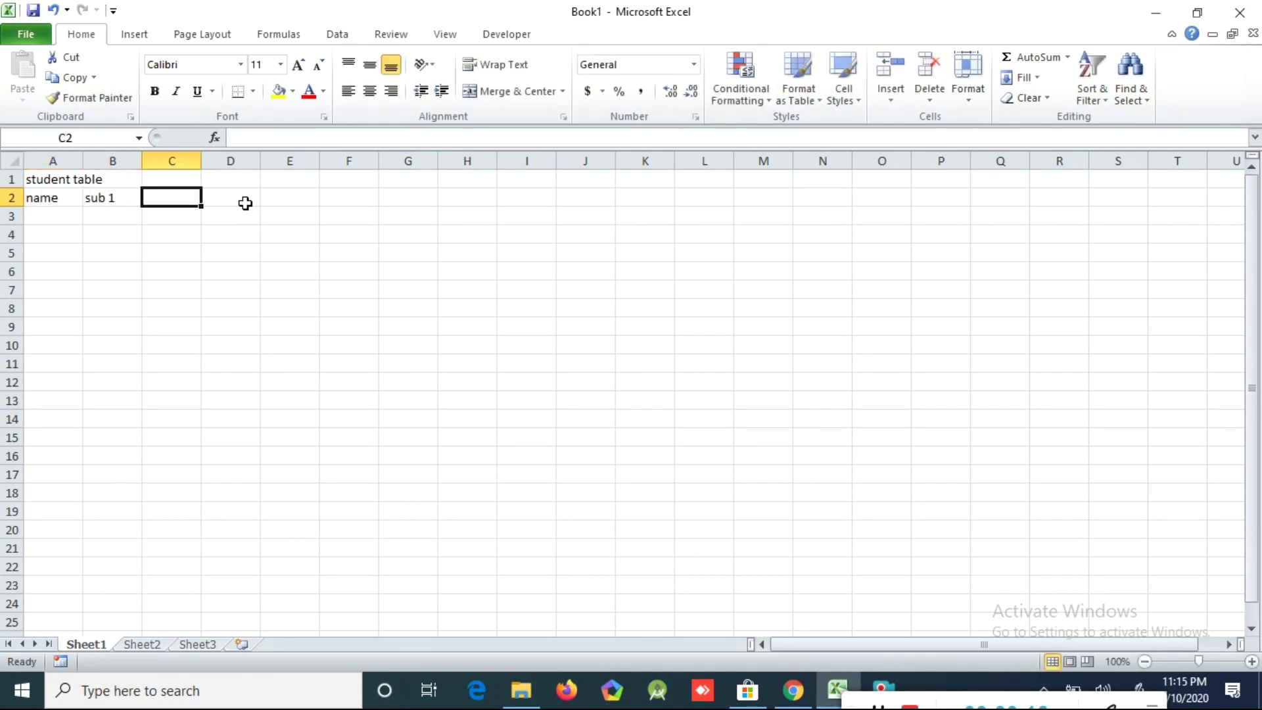
type("sub 2")
key("Tab")
type("s")
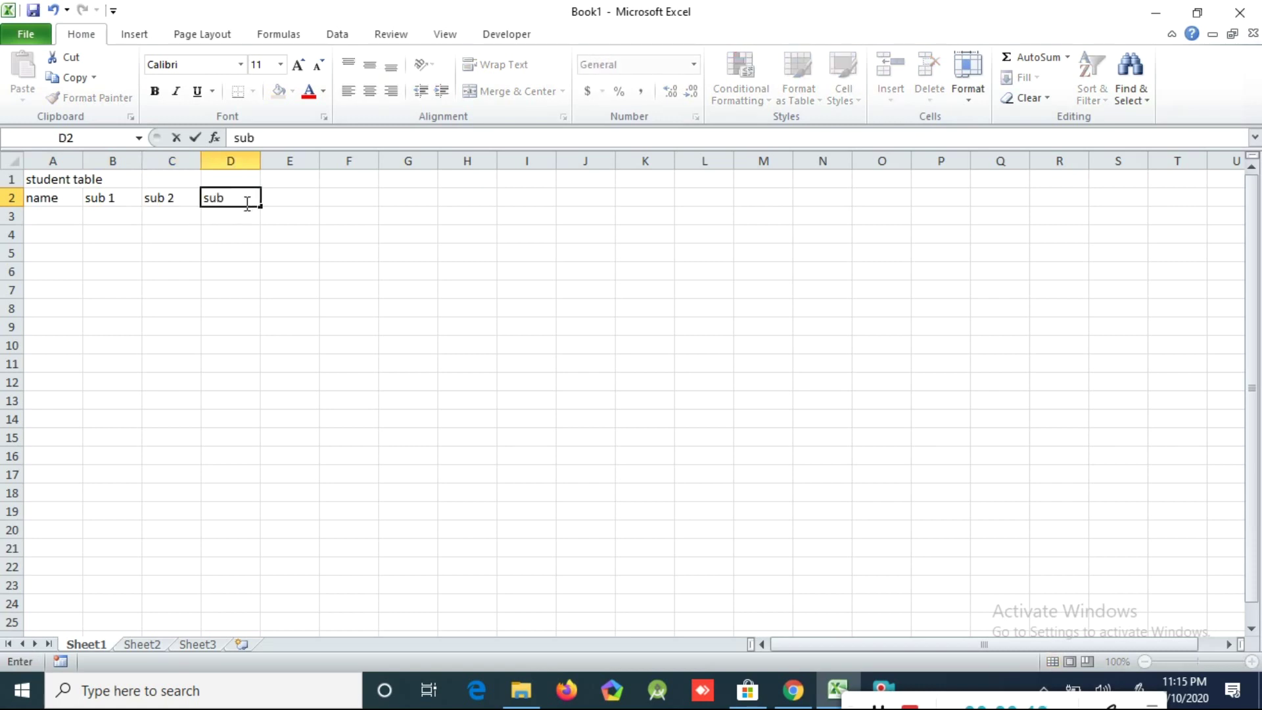
key("Tab")
type("tot")
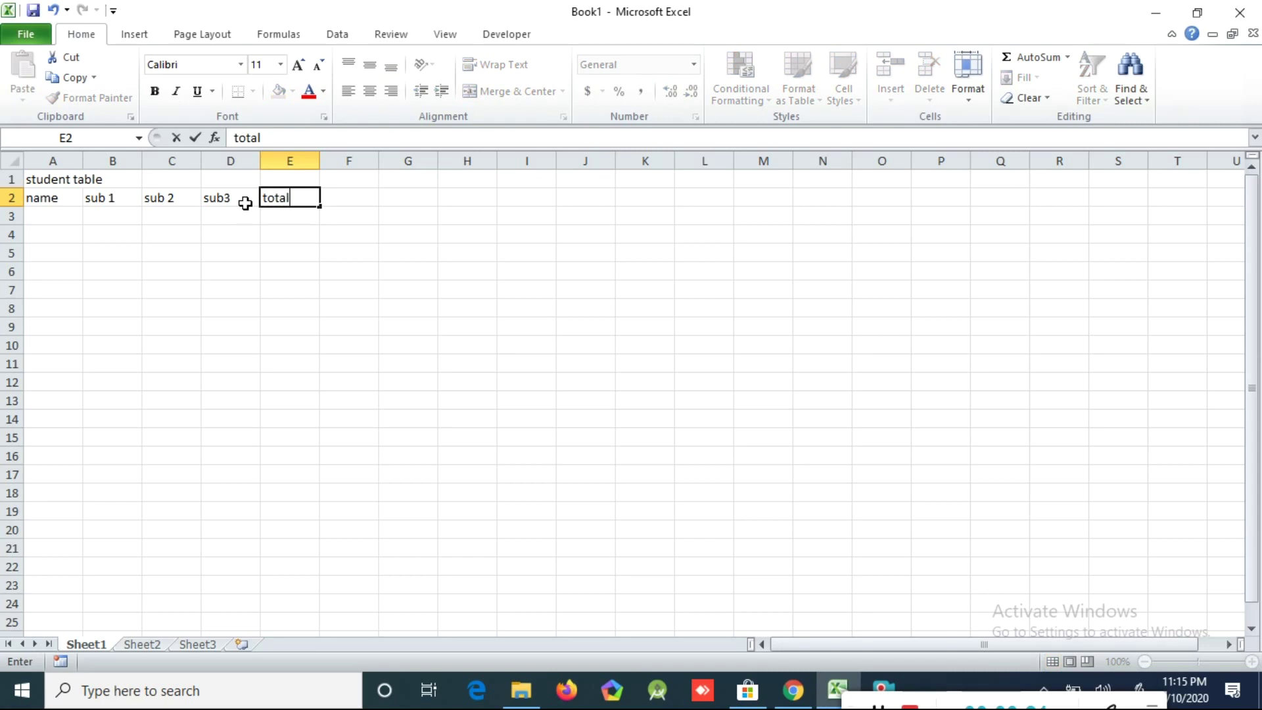
left_click(218, 342)
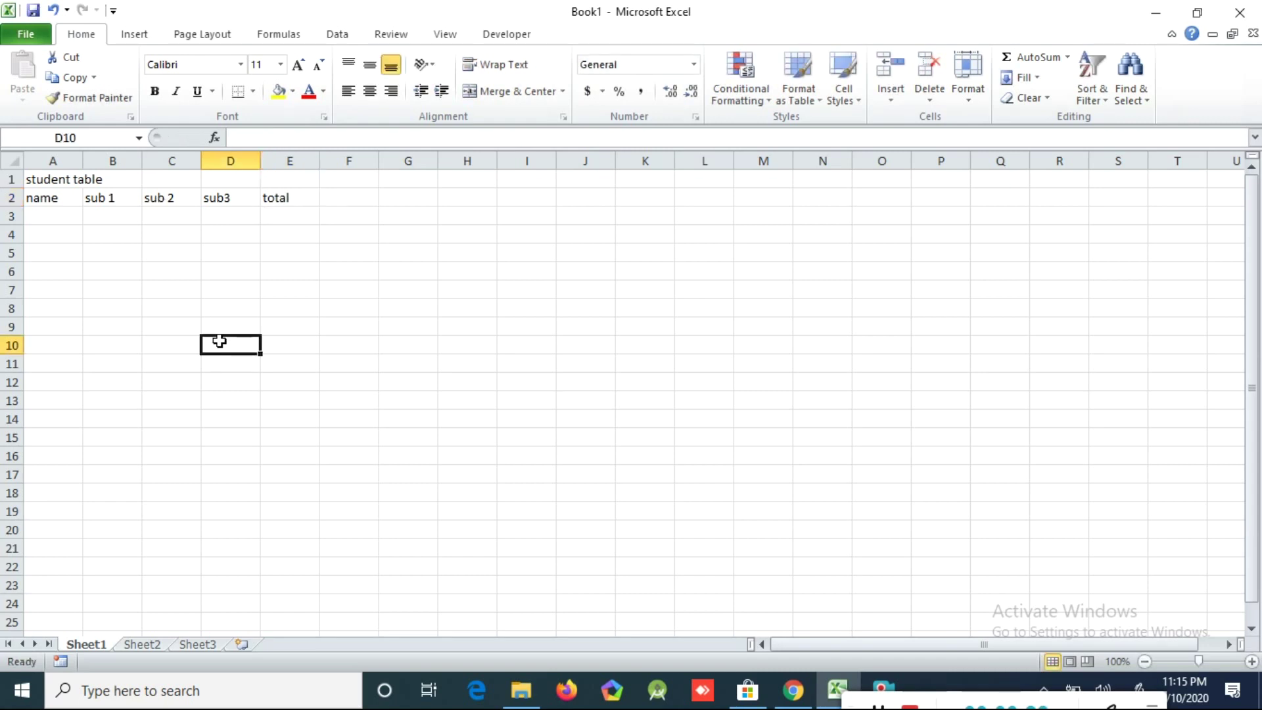
- Merge and center the title across cells A1 to E1
left_click(48, 179)
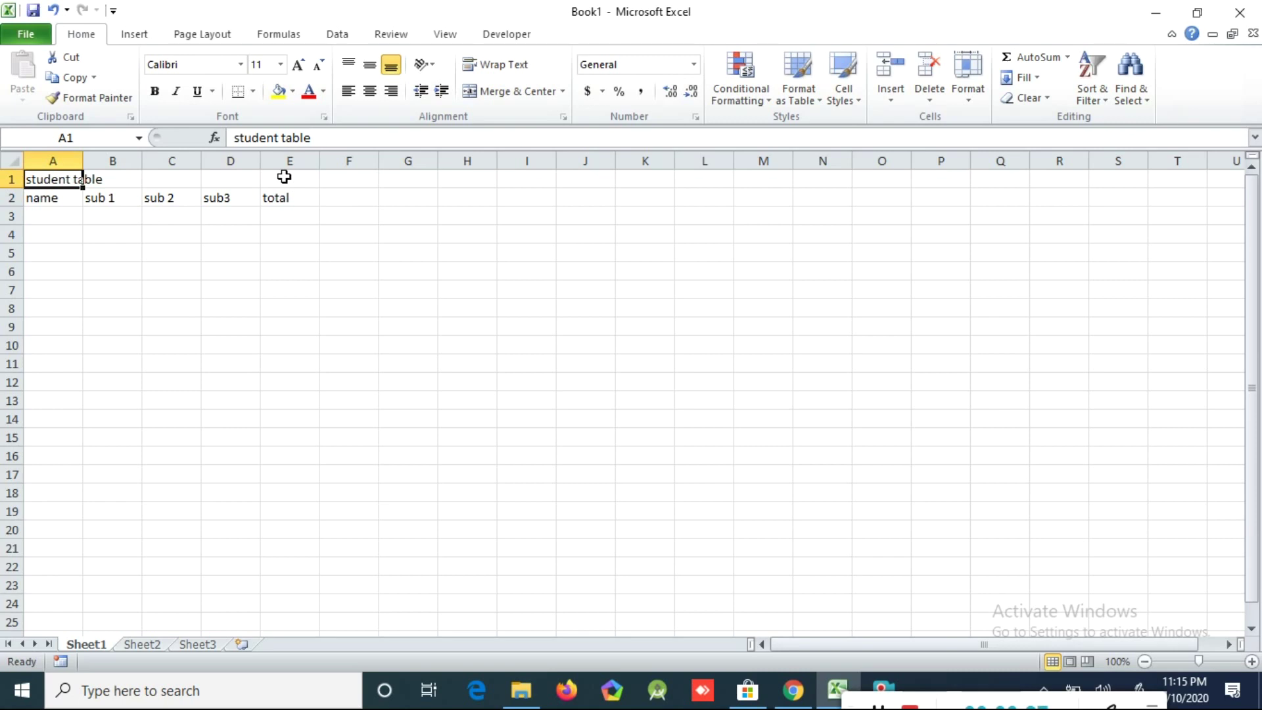
left_click(118, 250)
left_click(50, 179)
left_click_drag(50, 179, 276, 179)
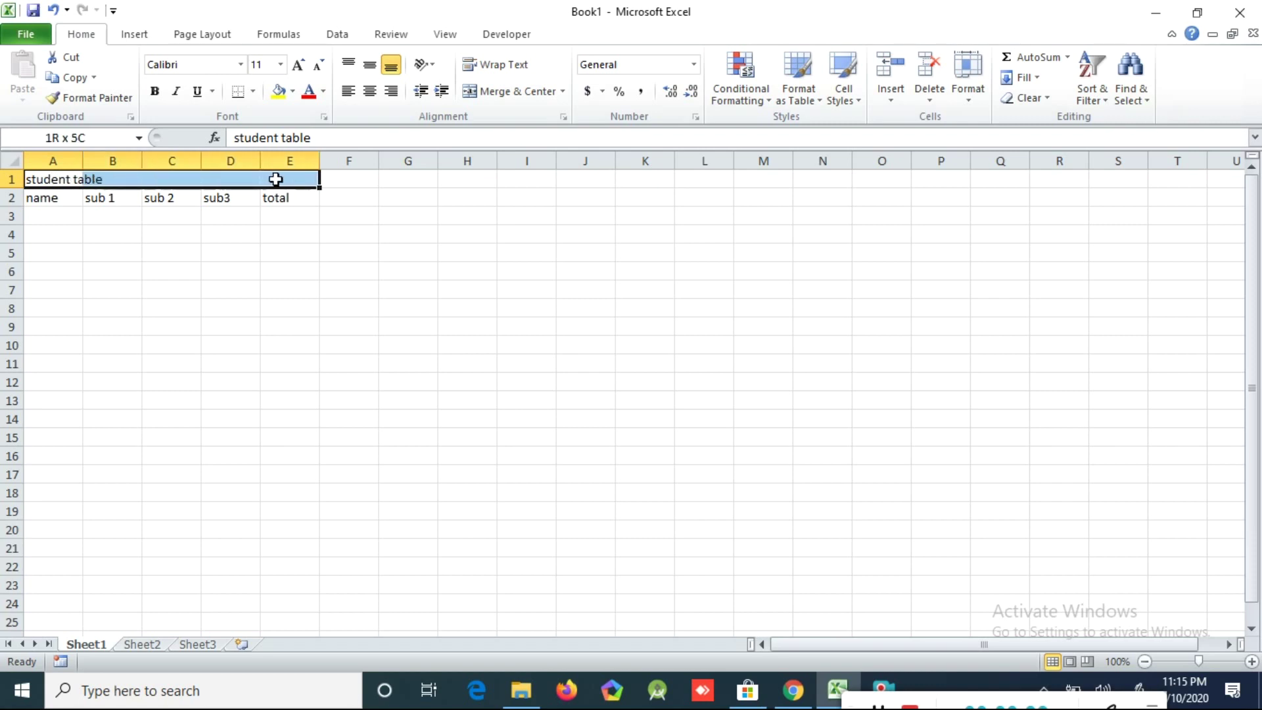
left_click(179, 251)
left_click_drag(51, 180, 286, 184)
left_click(518, 99)
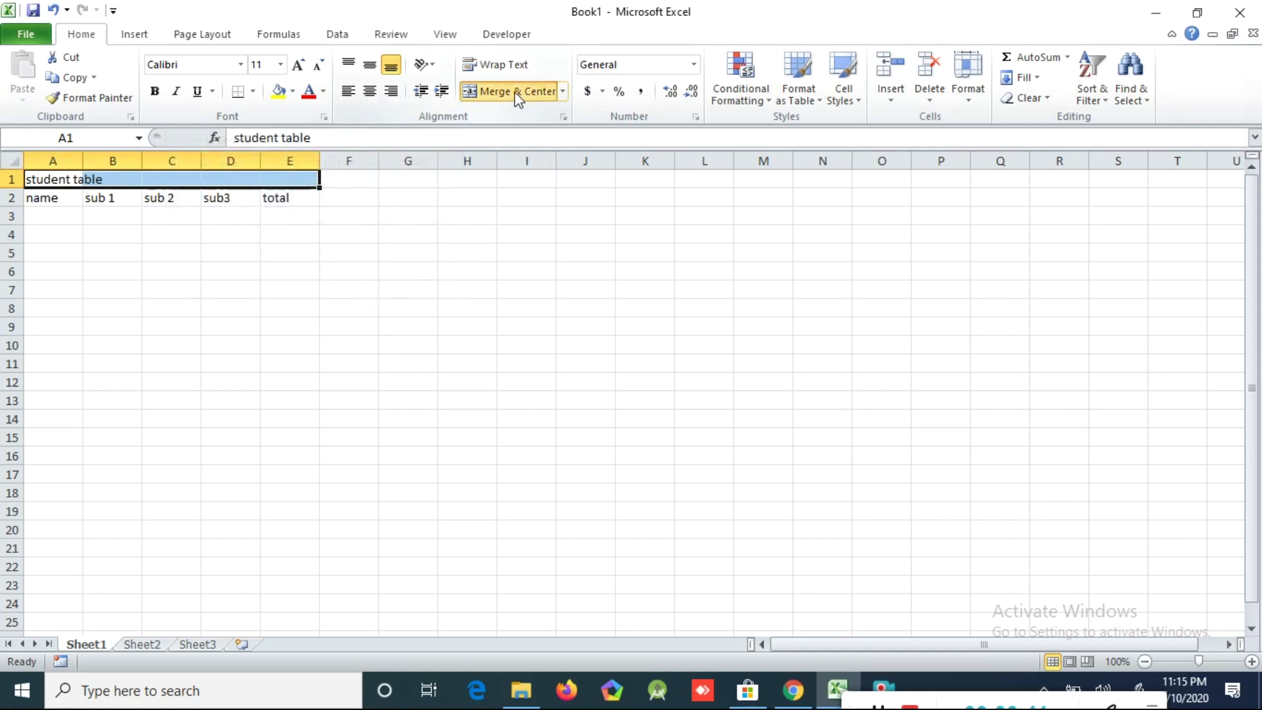
left_click(253, 262)
- Make the merged table title bold
left_click(130, 175)
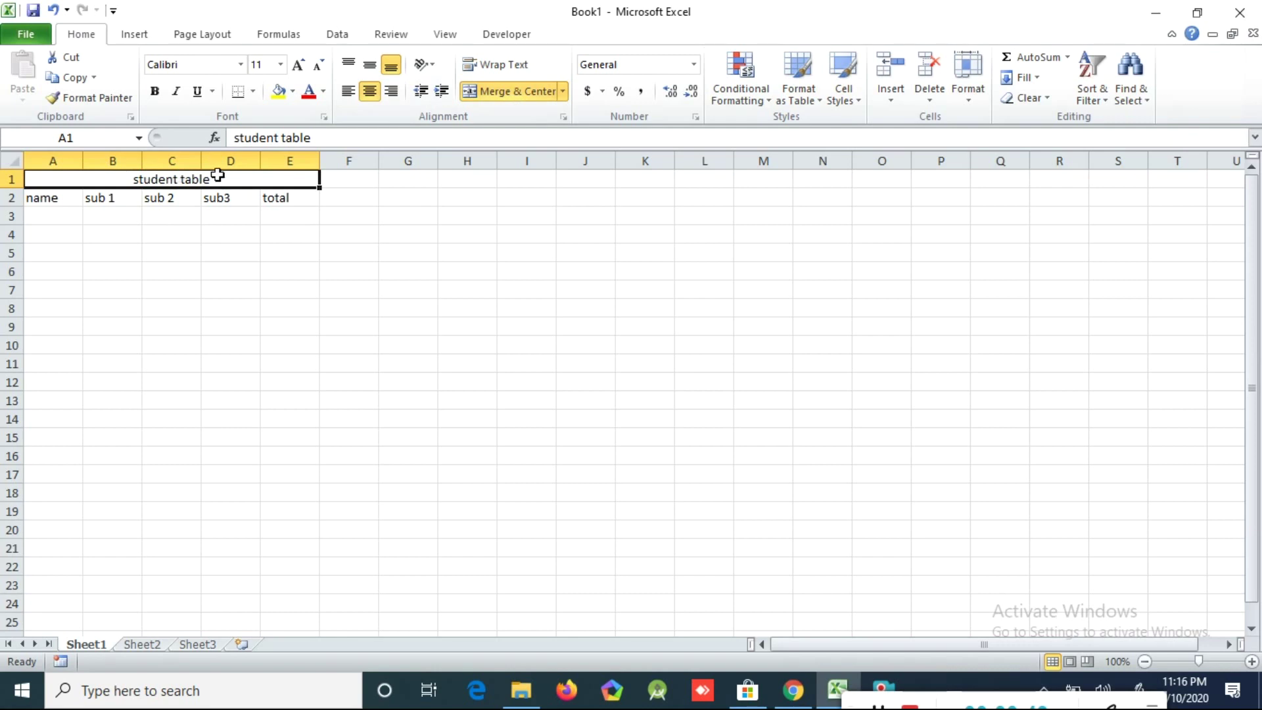
left_click(156, 93)
left_click(155, 92)
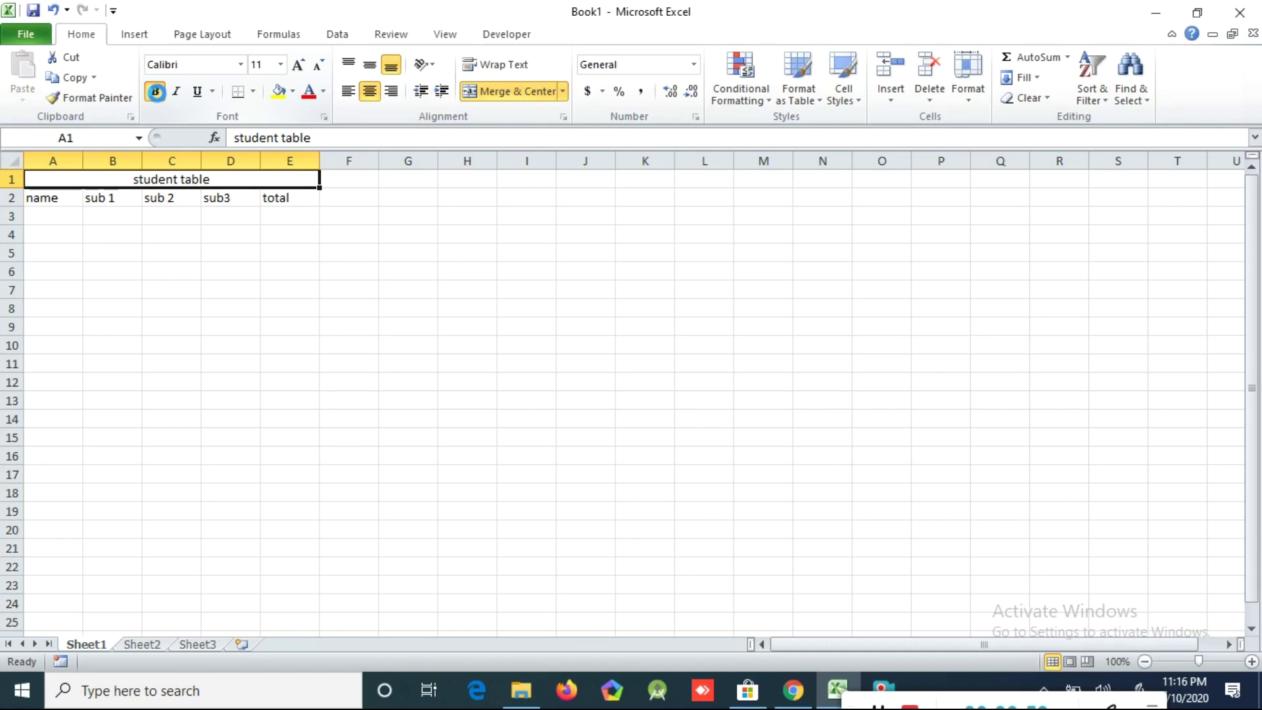
left_click(172, 139)
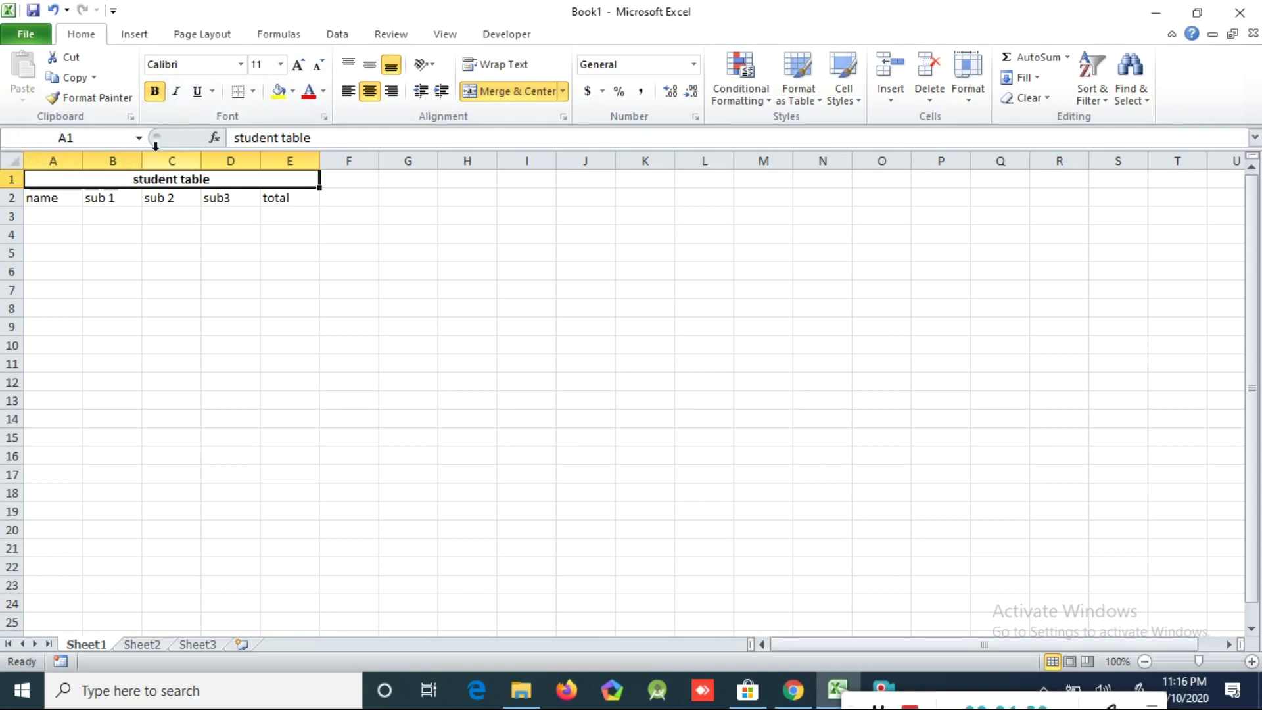
left_click(156, 96)
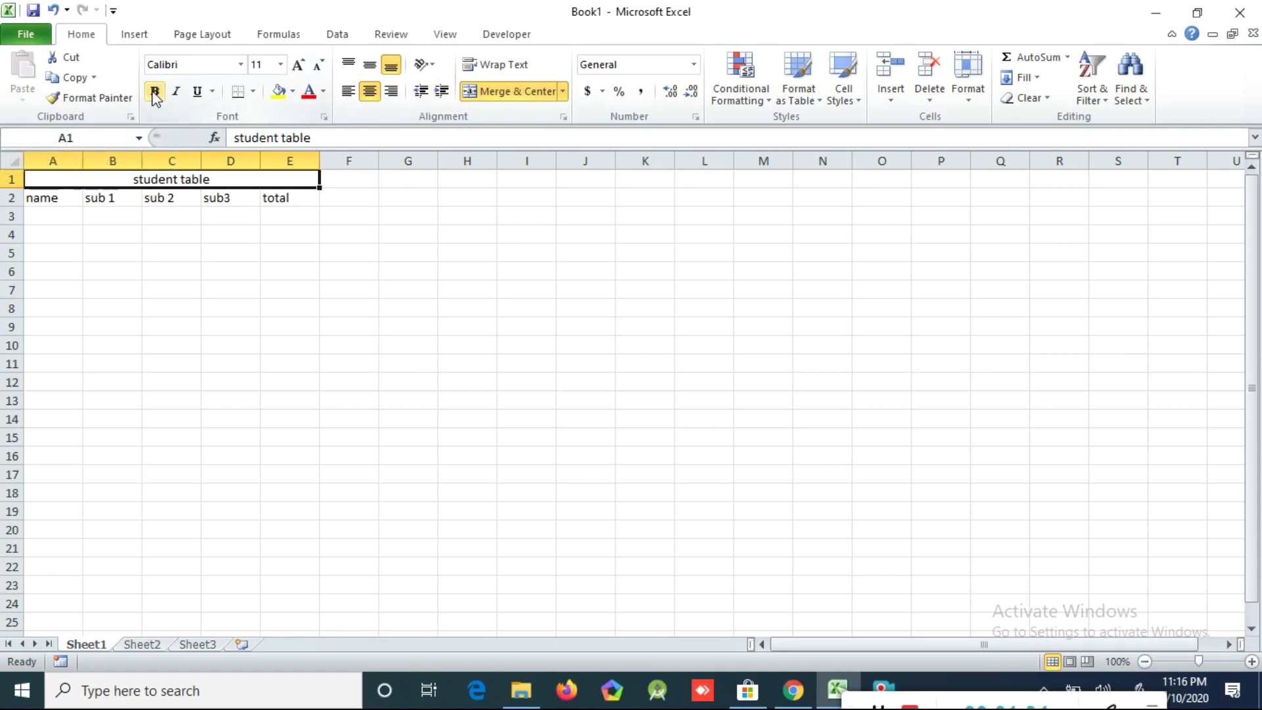
left_click(155, 93)
- Try italic and underline on the table title and remove both formats again
left_click(175, 93)
left_click(198, 94)
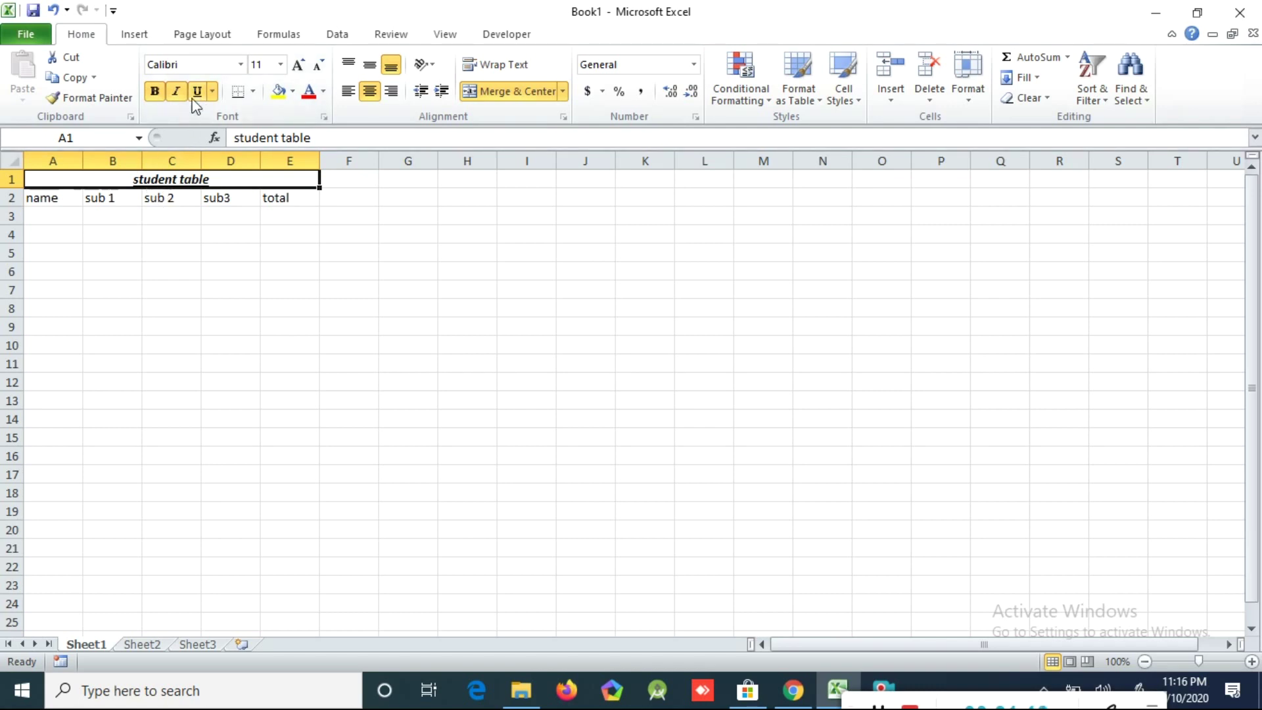
left_click(196, 92)
left_click(176, 92)
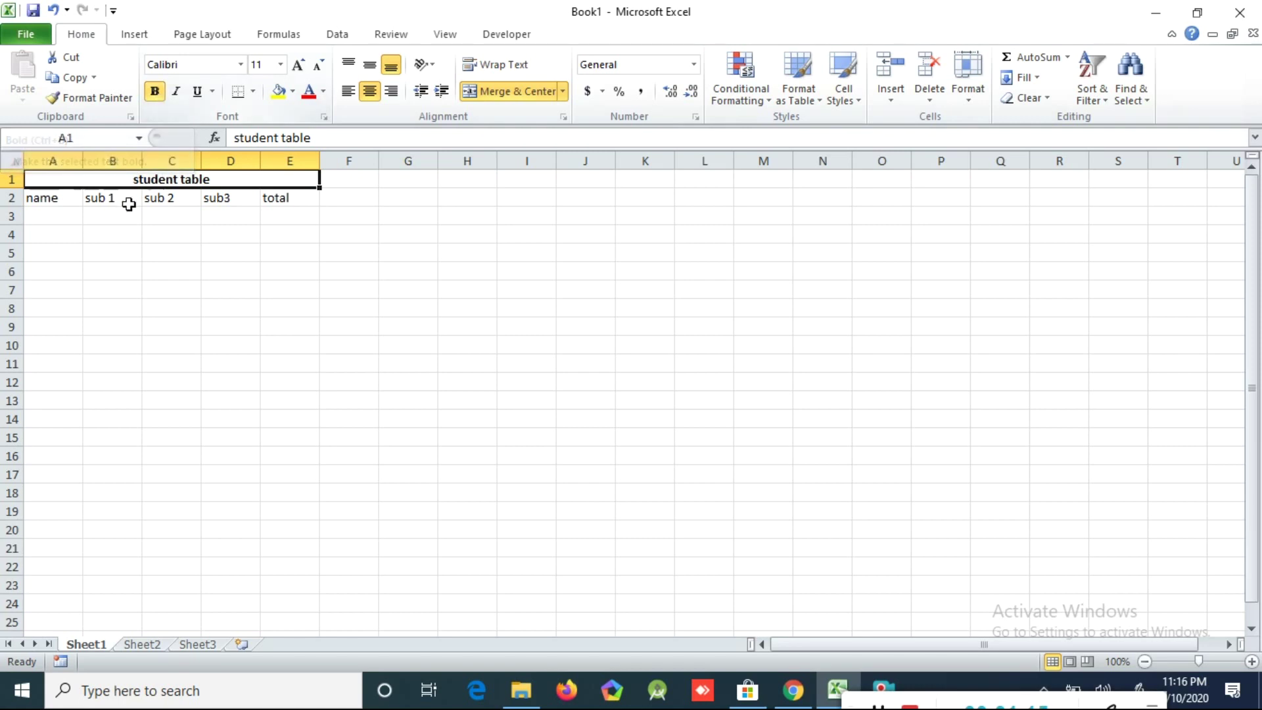
- Enter the student names a, b and c in cells A3 to A5
left_click(66, 215)
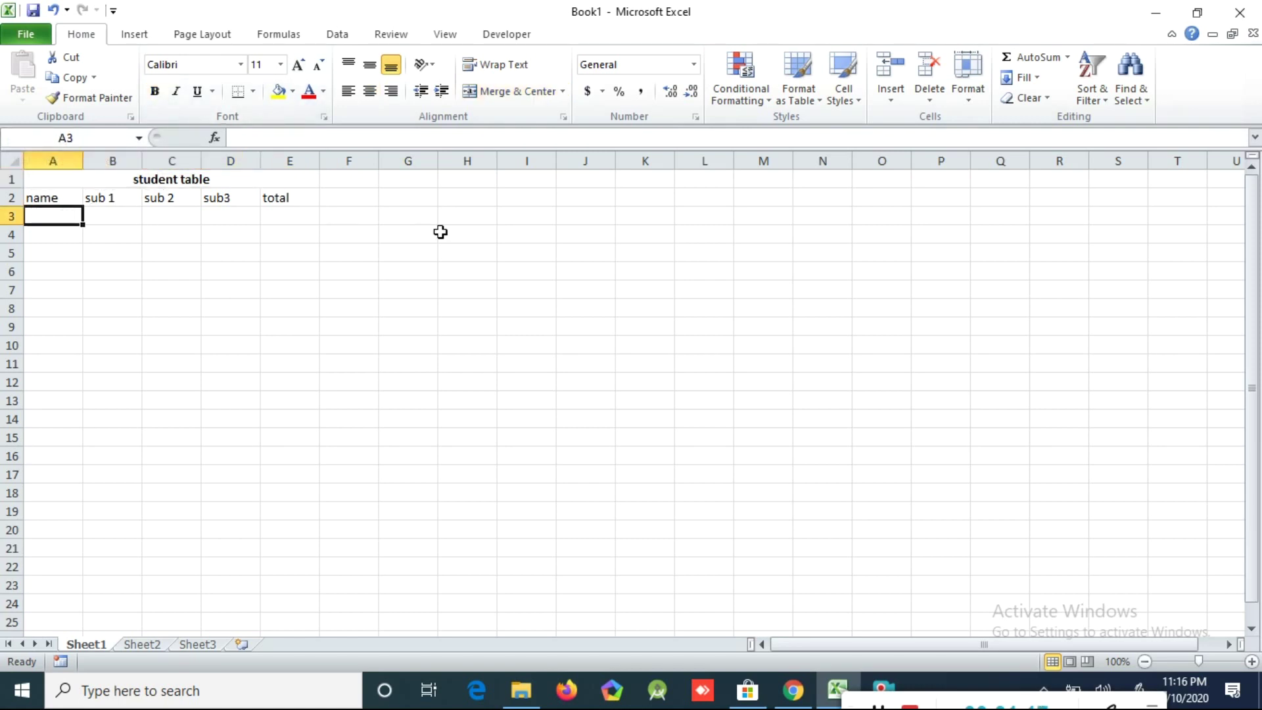
type("a")
key("Return")
type("b")
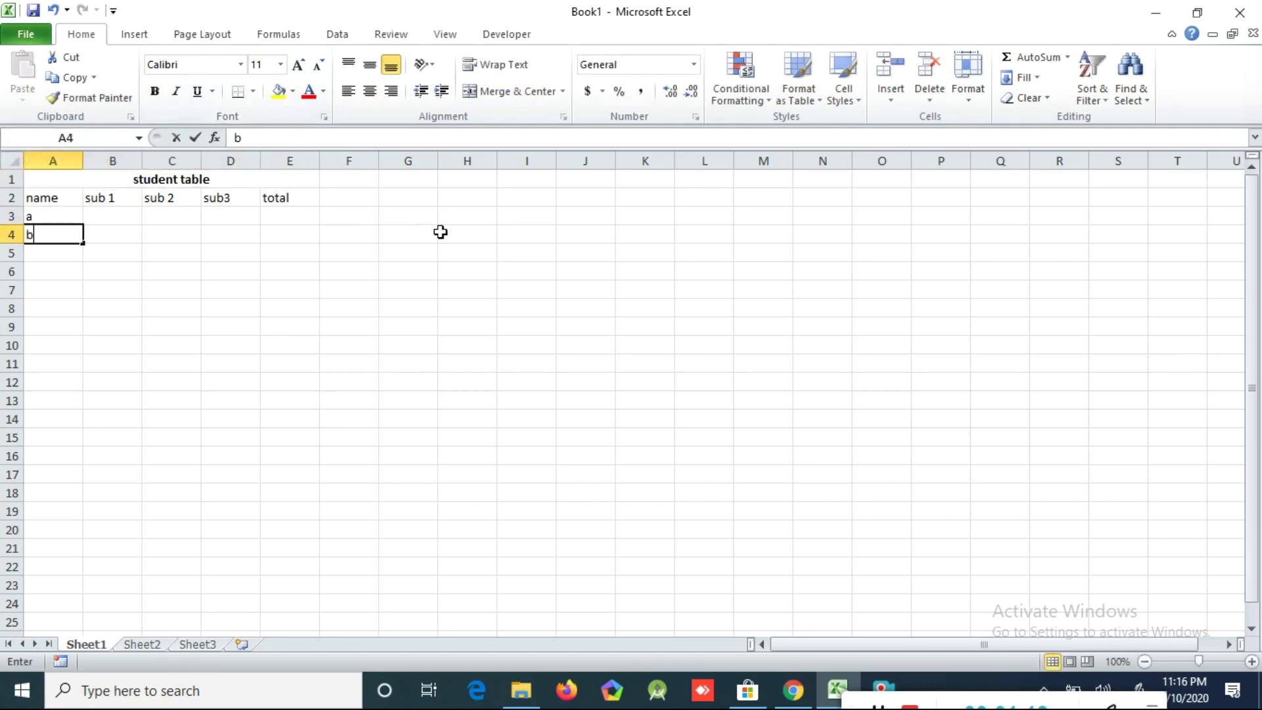
key("Return")
type("c")
key("Return")
- Enter the sub 1 marks 23, 44 and 55 in cells B3 to B5
left_click(120, 214)
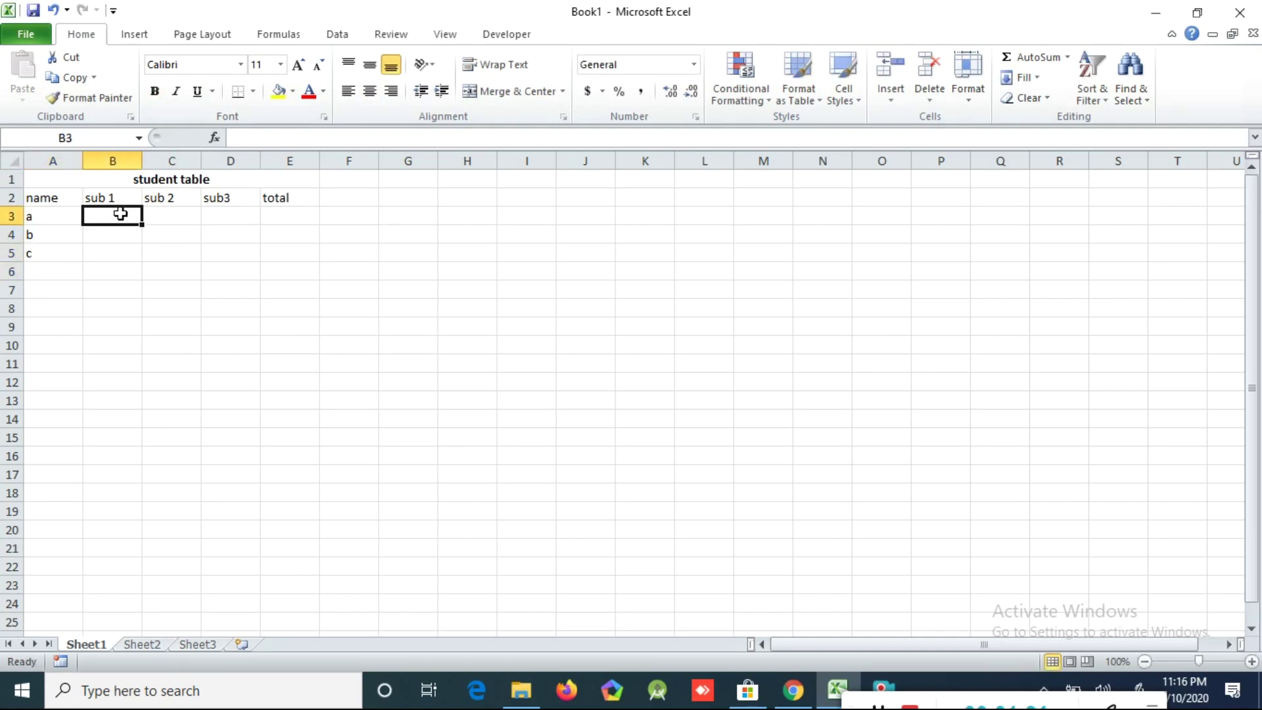
type("23")
key("Return")
type("44")
key("Return")
type("55")
- Enter the sub 2 and sub3 marks 66 and 55 for student a, and 55 and 55 for student b
left_click(173, 215)
type("66")
left_click(211, 215)
type("55")
left_click(180, 234)
type("55")
left_click(227, 238)
type("55")
key("Return")
- Enter 55 as both the sub 2 and sub3 marks for student c
type("55")
left_click(170, 257)
type("55")
left_click(287, 252)
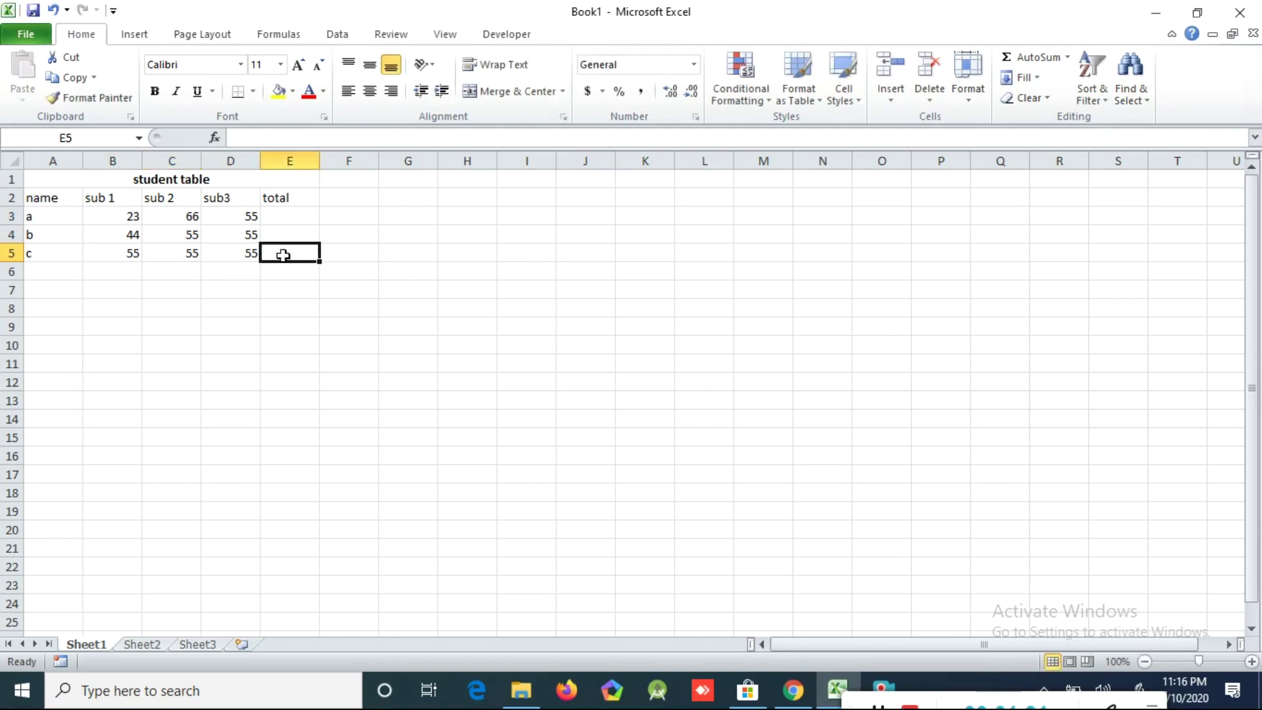
- Total student a's three marks in cell E3 with AutoSum over row 3
left_click(104, 216)
left_click_drag(105, 217, 306, 218)
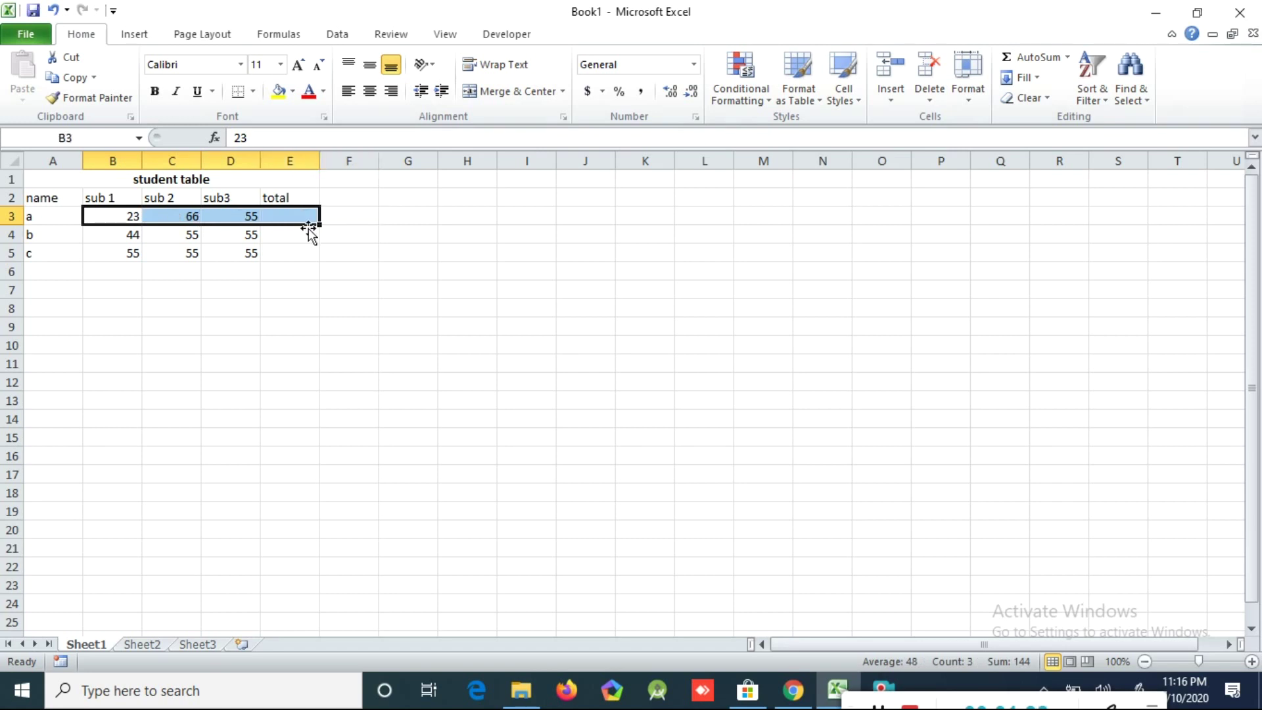
left_click(1032, 57)
left_click(292, 232)
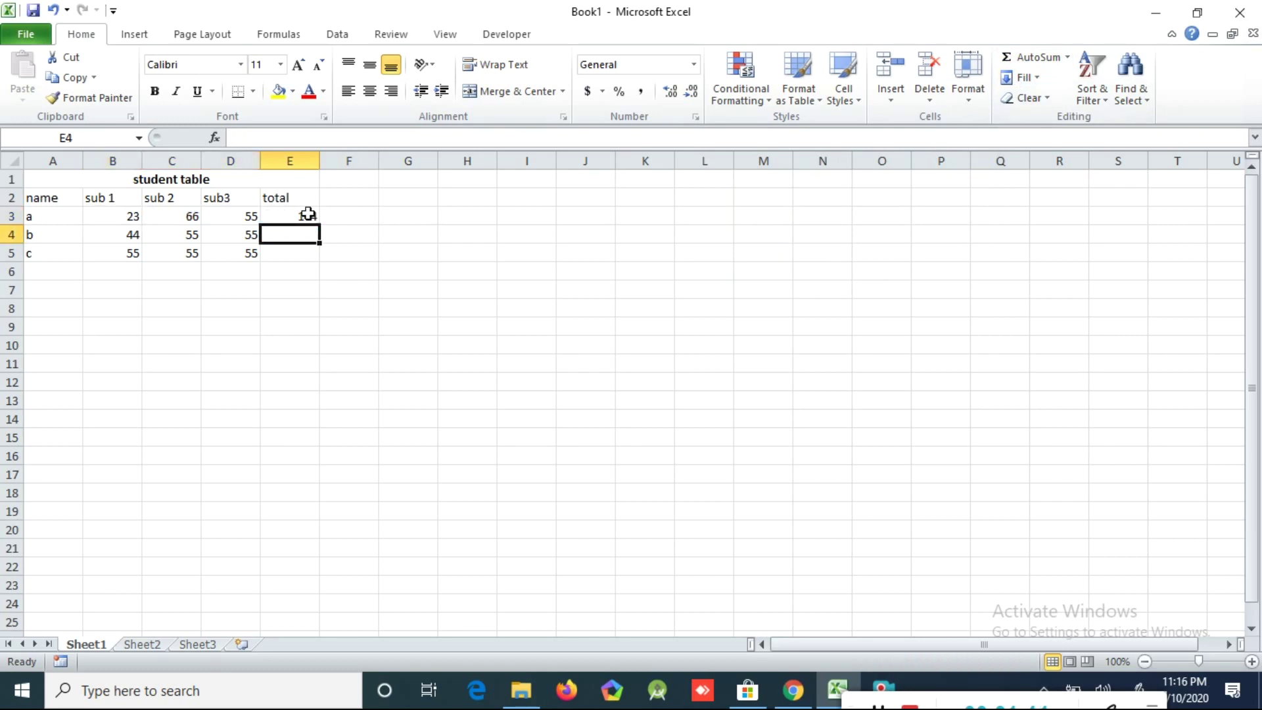
- Fill the total formula from E3 down to E5 for students b and c
left_click(309, 214)
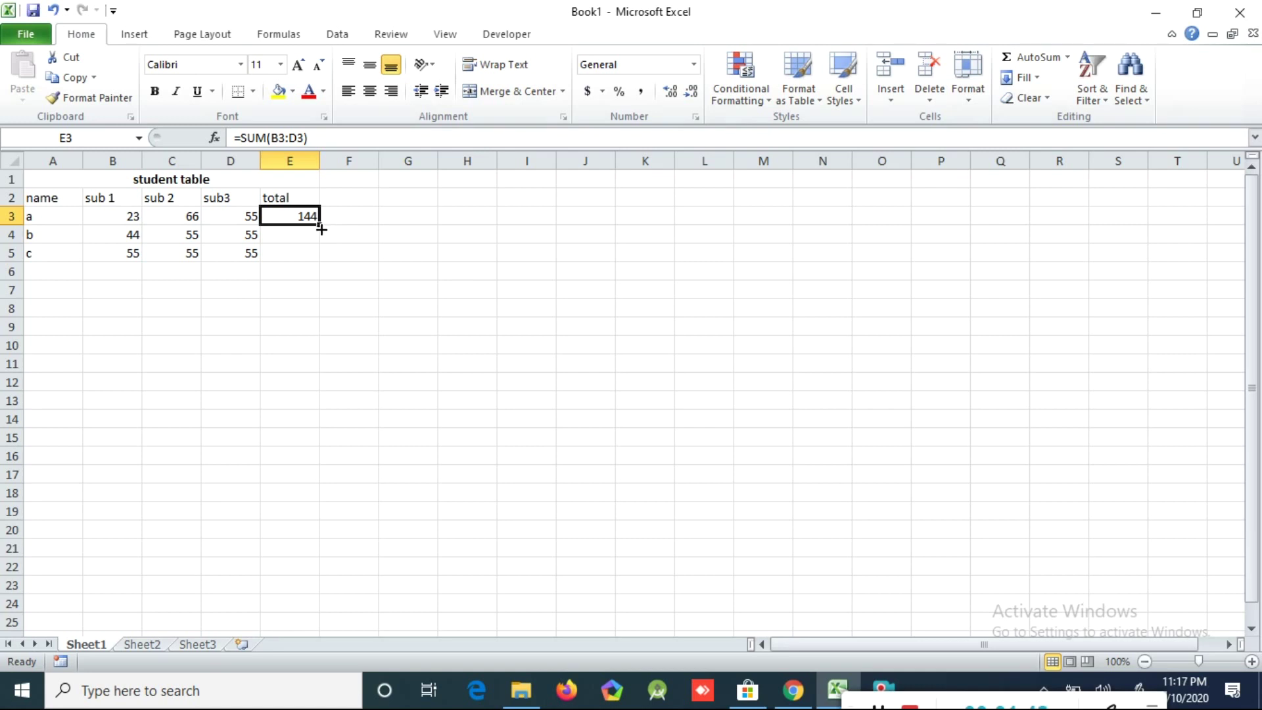
left_click_drag(320, 225, 320, 261)
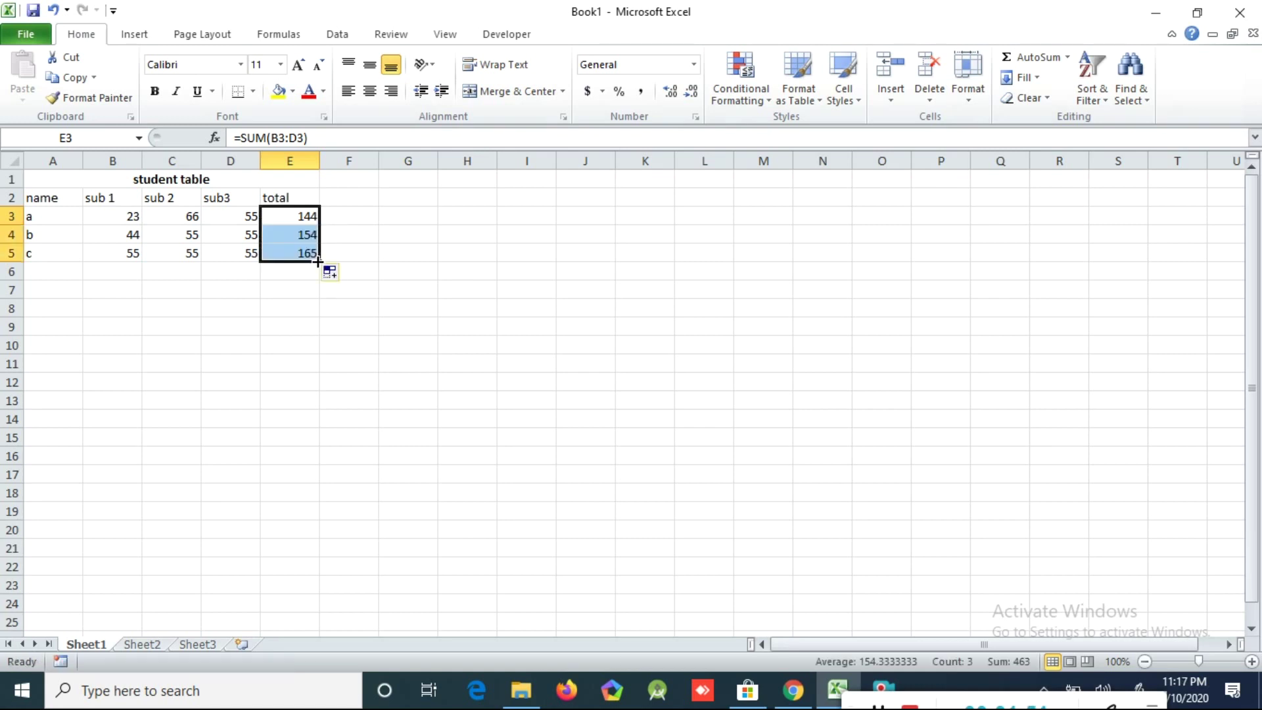
left_click(367, 241)
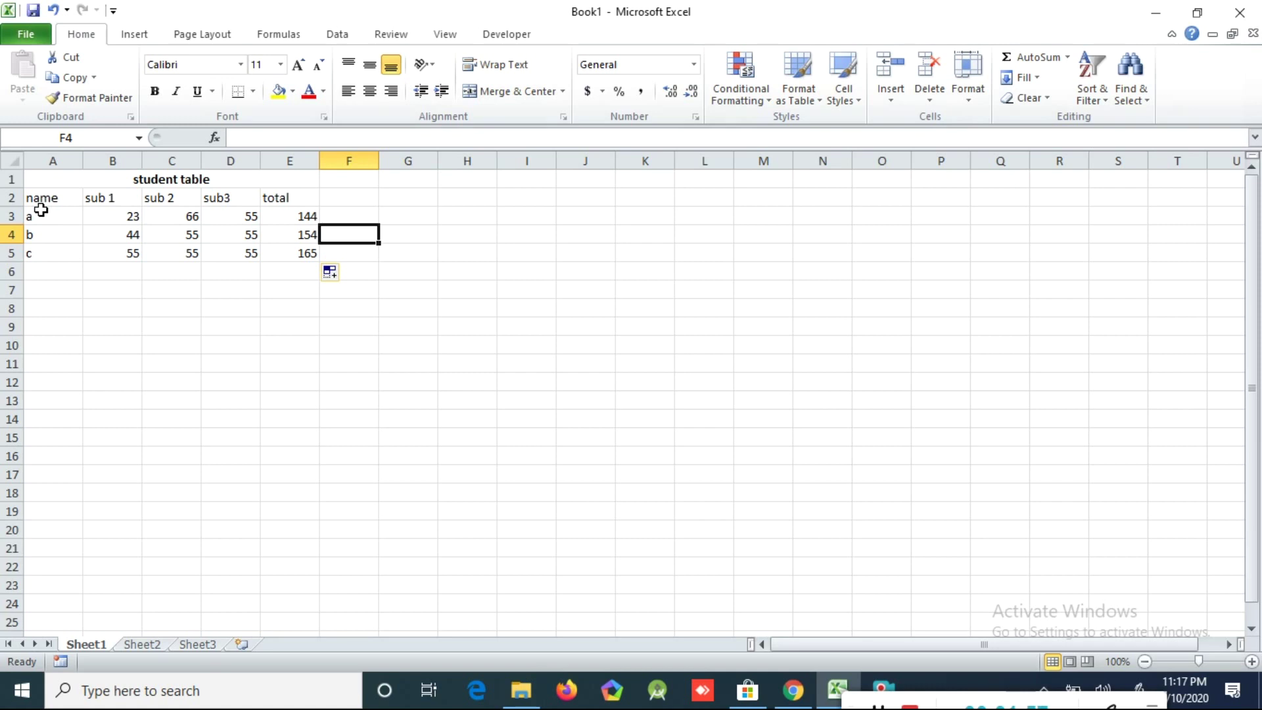
- Insert a blank cell at A4 with Shift cells right, and undo the insertion
left_click(43, 233)
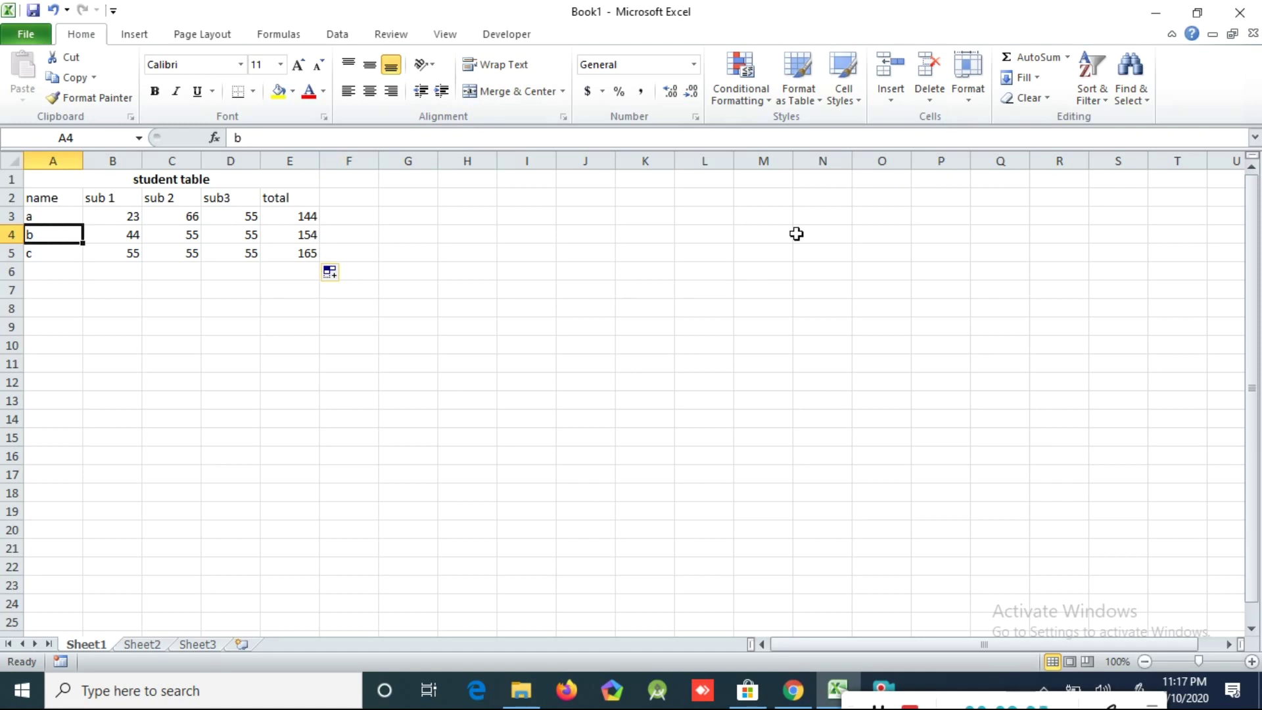
left_click(892, 100)
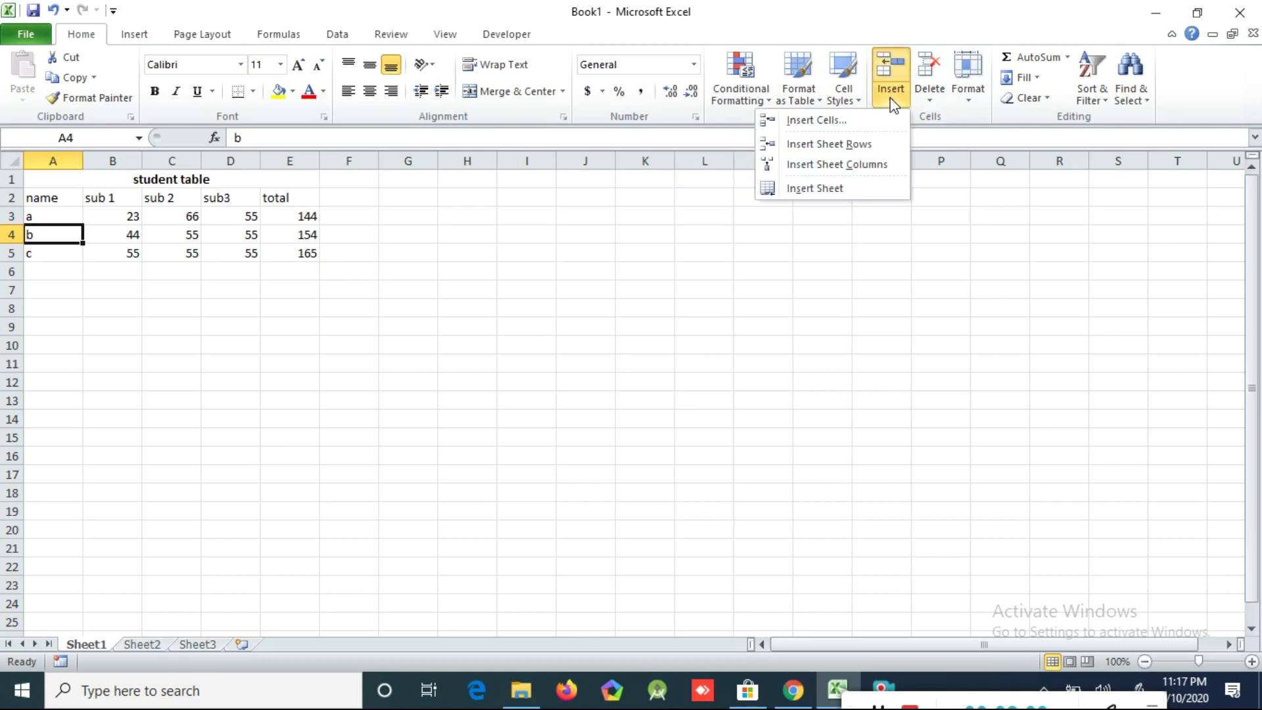
left_click(861, 118)
left_click_drag(672, 325, 518, 238)
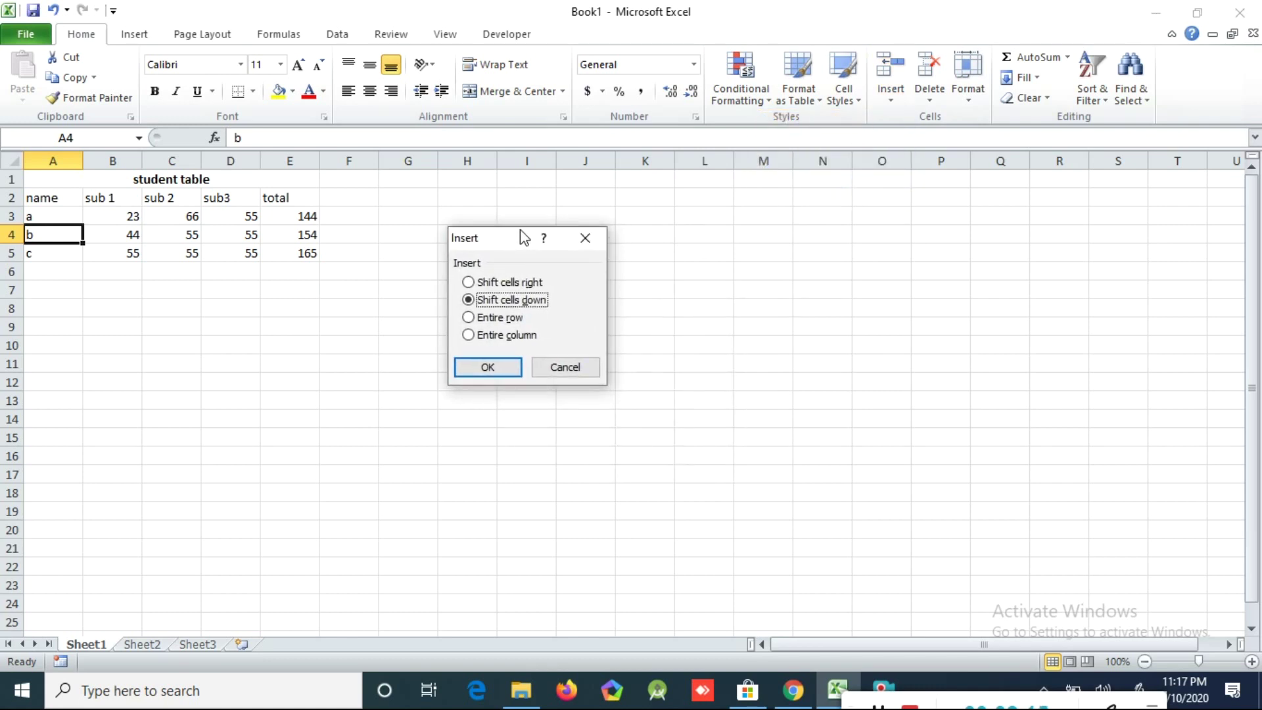
left_click(491, 284)
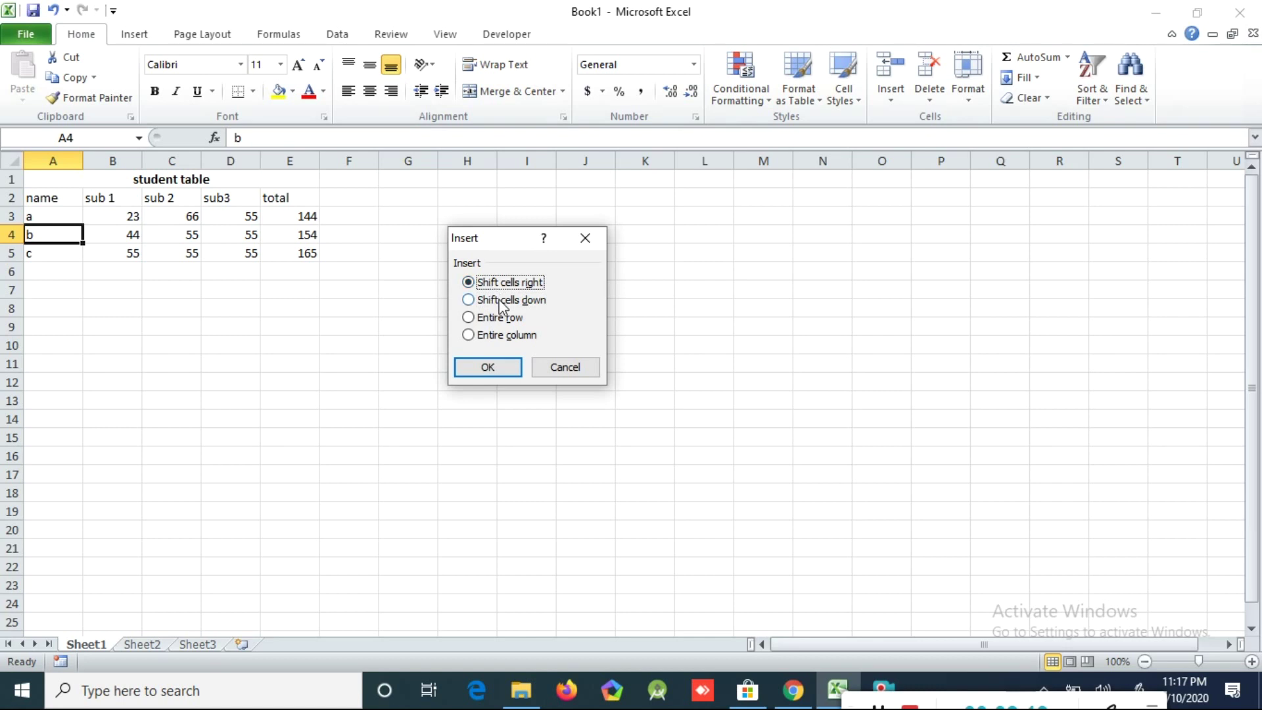
left_click(500, 302)
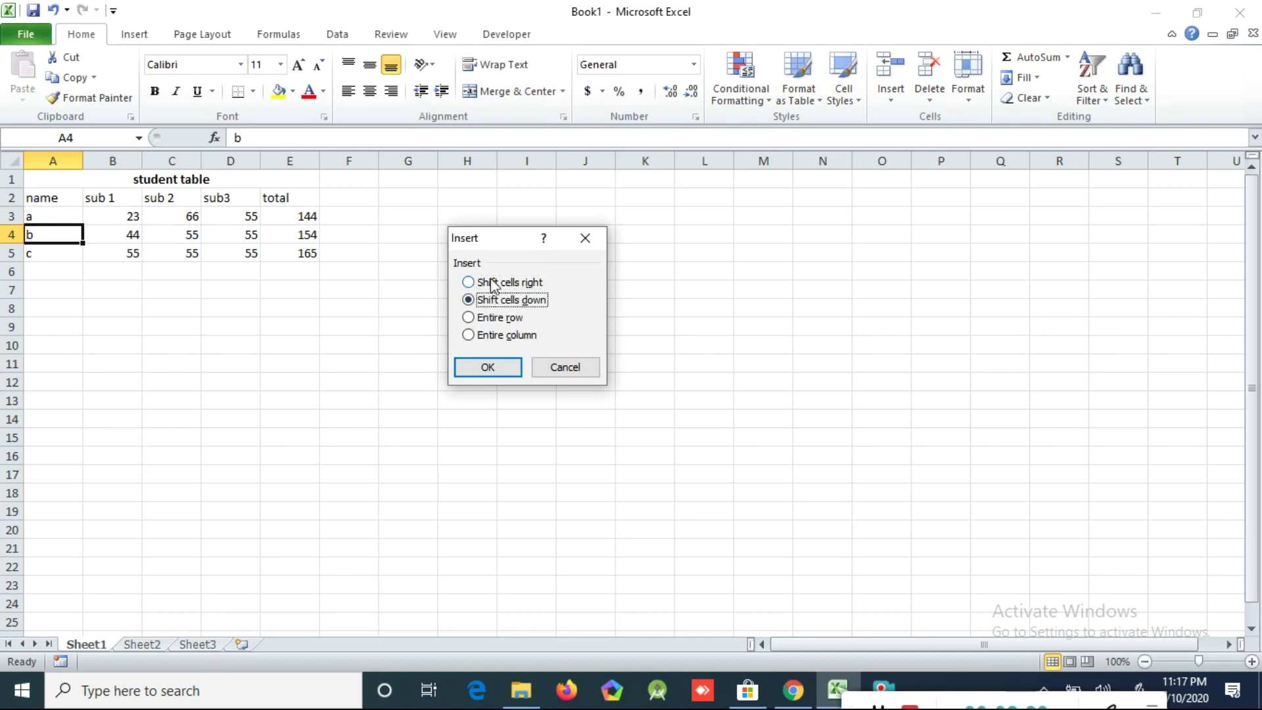
left_click(491, 284)
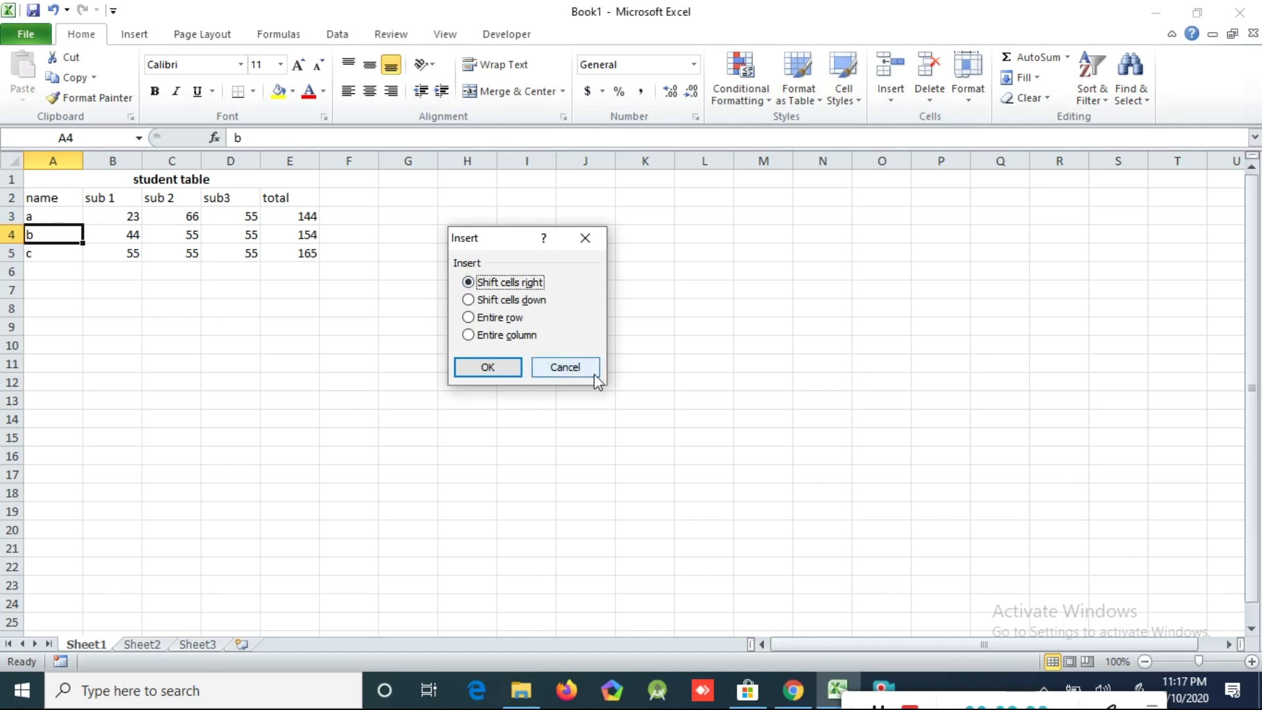
left_click(495, 366)
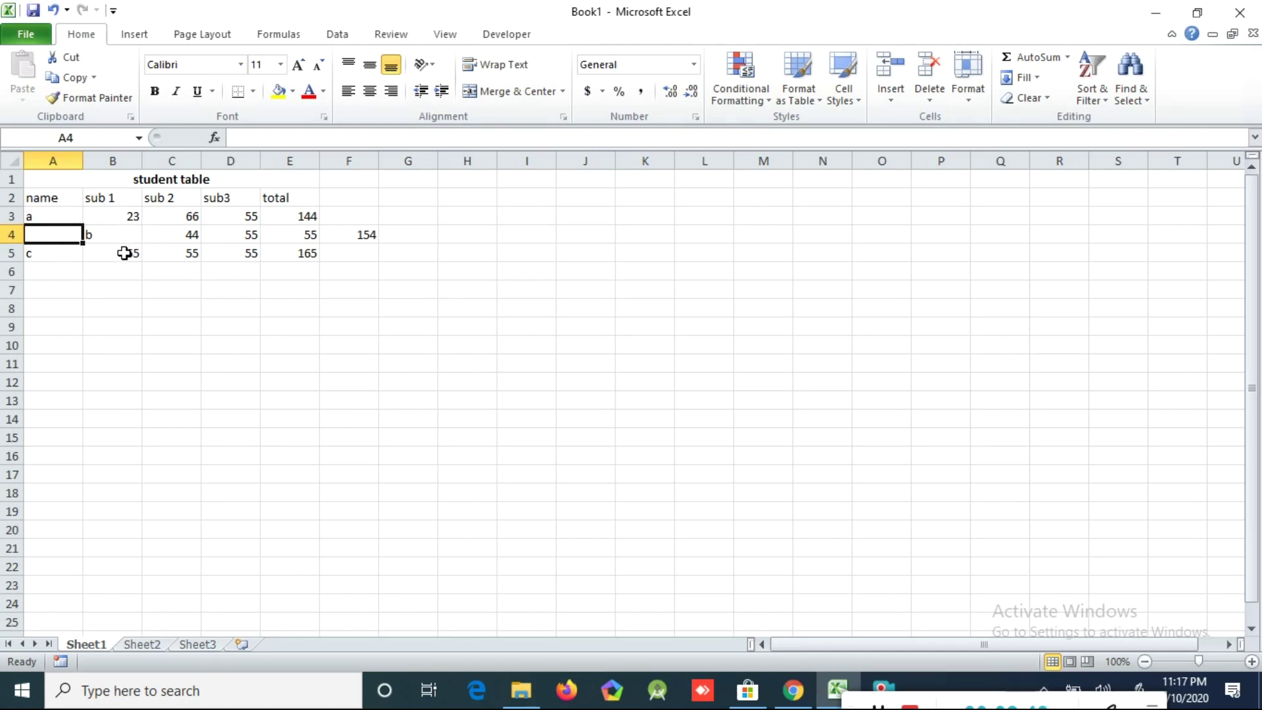
key("ctrl+z")
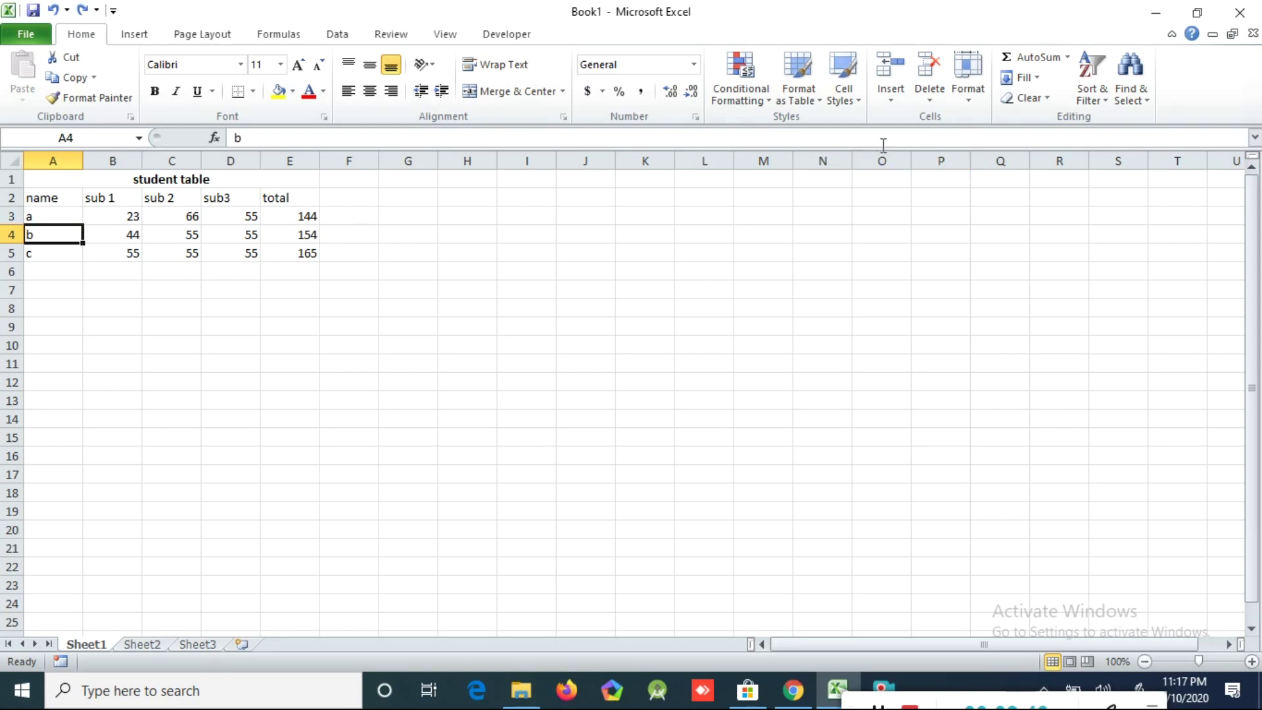
- Insert a blank cell at A4 with Shift cells down, and undo the insertion
left_click(890, 101)
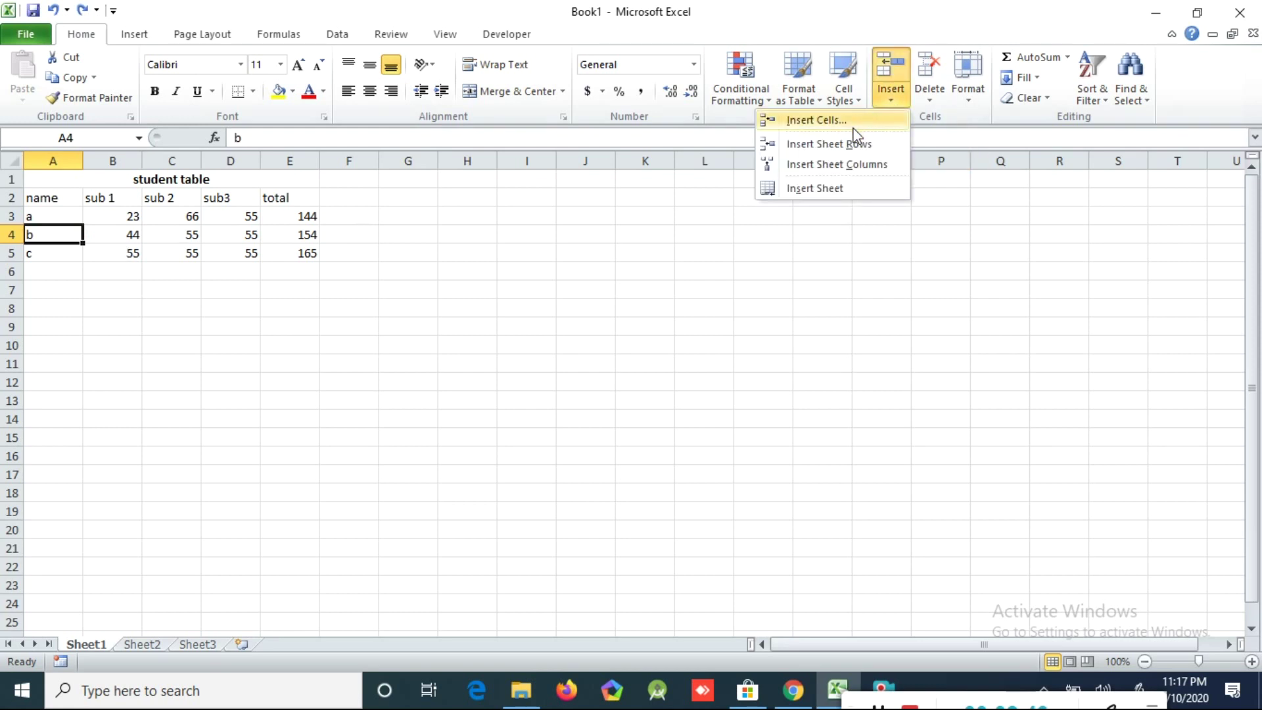
key("Escape")
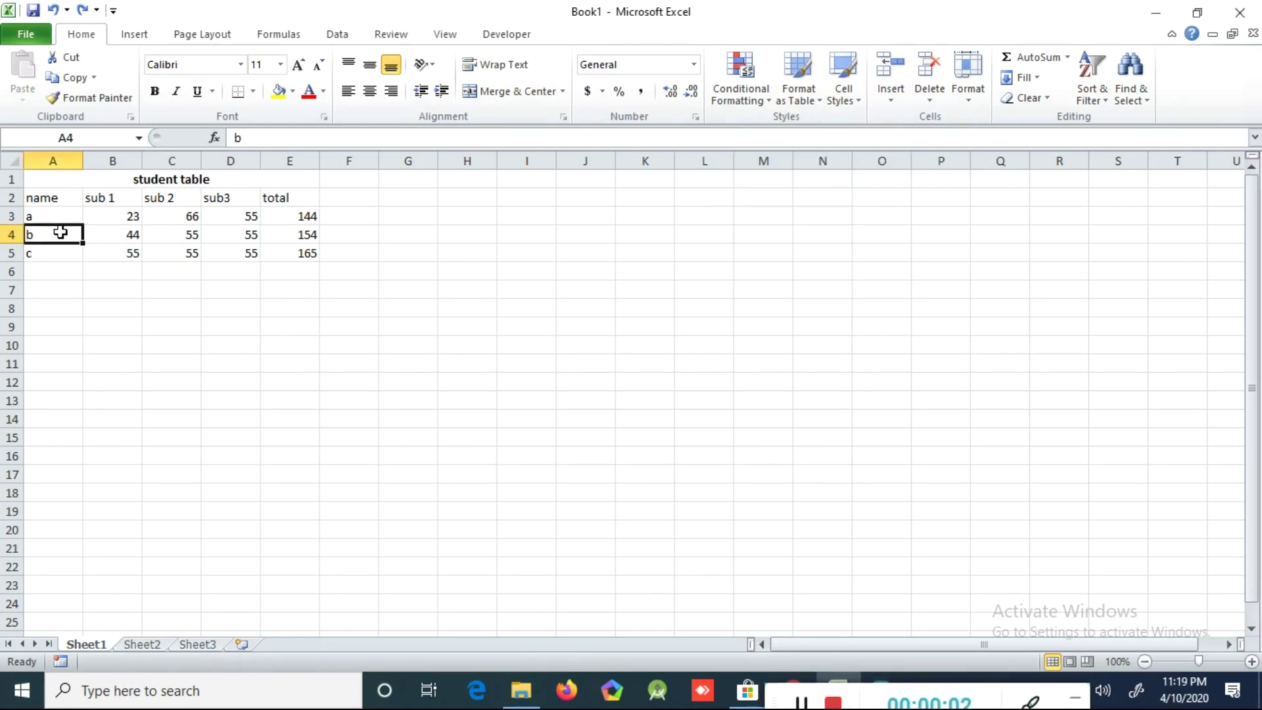
left_click(895, 103)
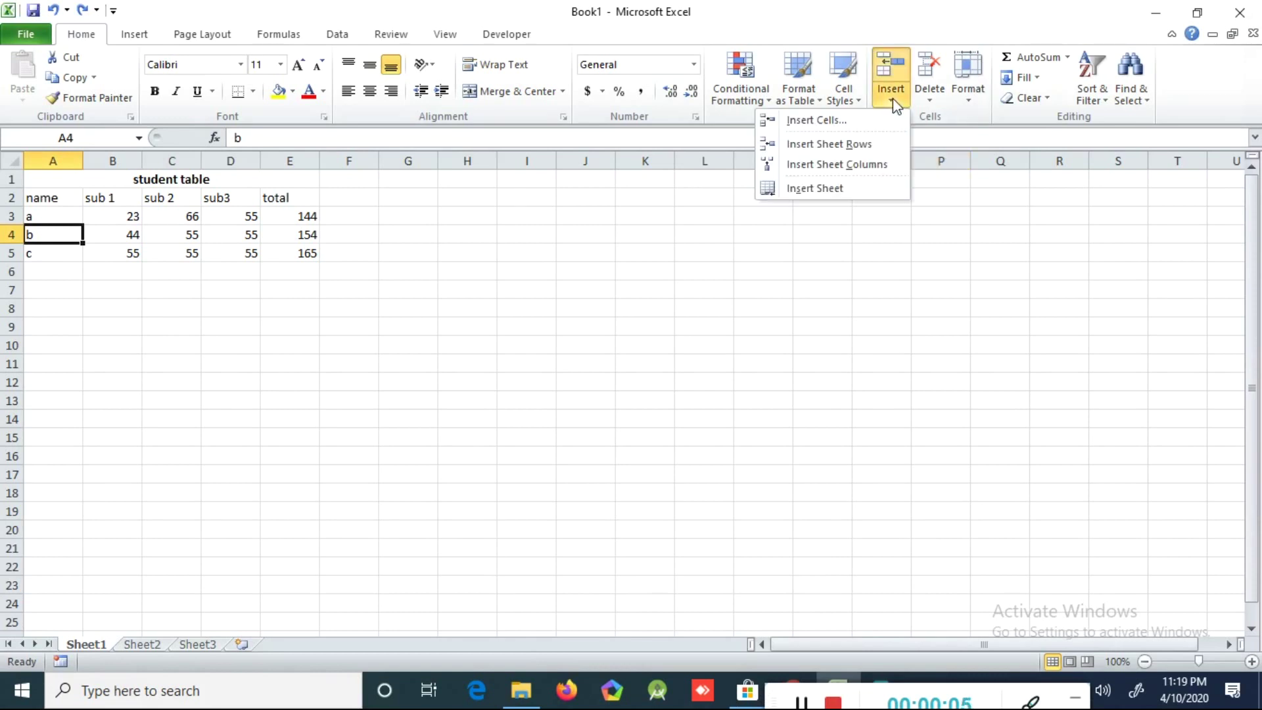
left_click(873, 122)
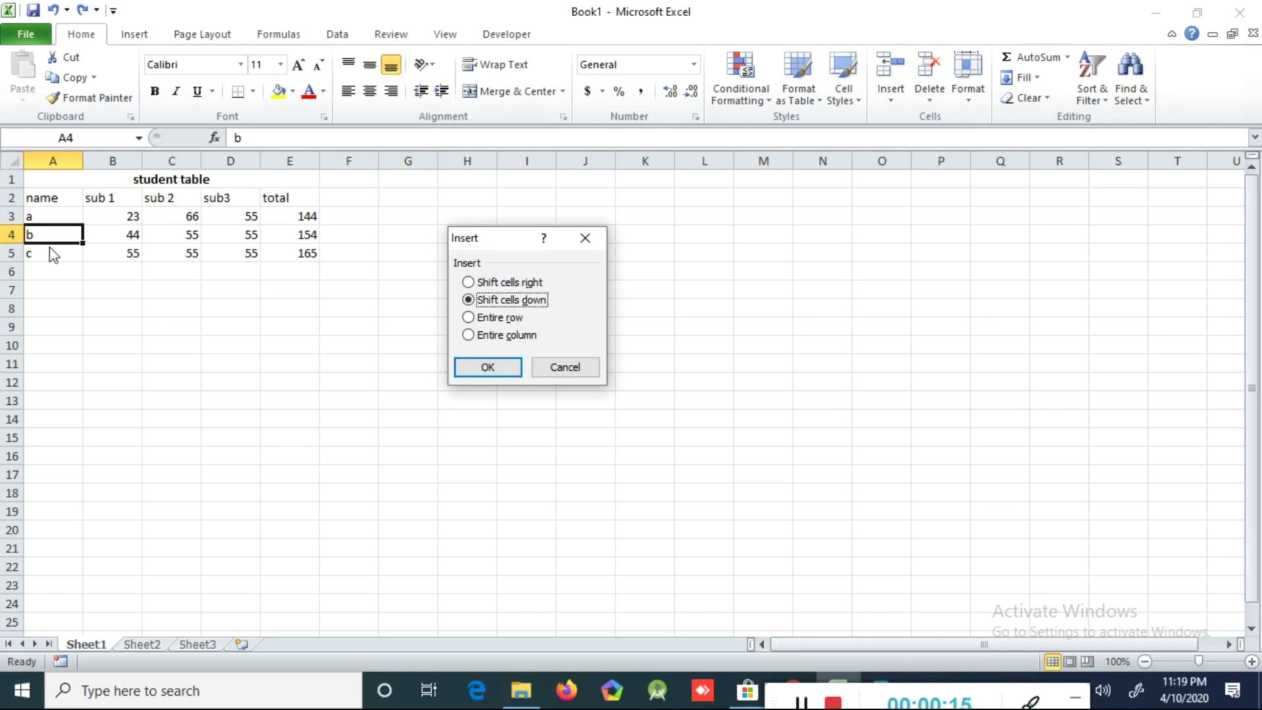
left_click(482, 368)
left_click(138, 326)
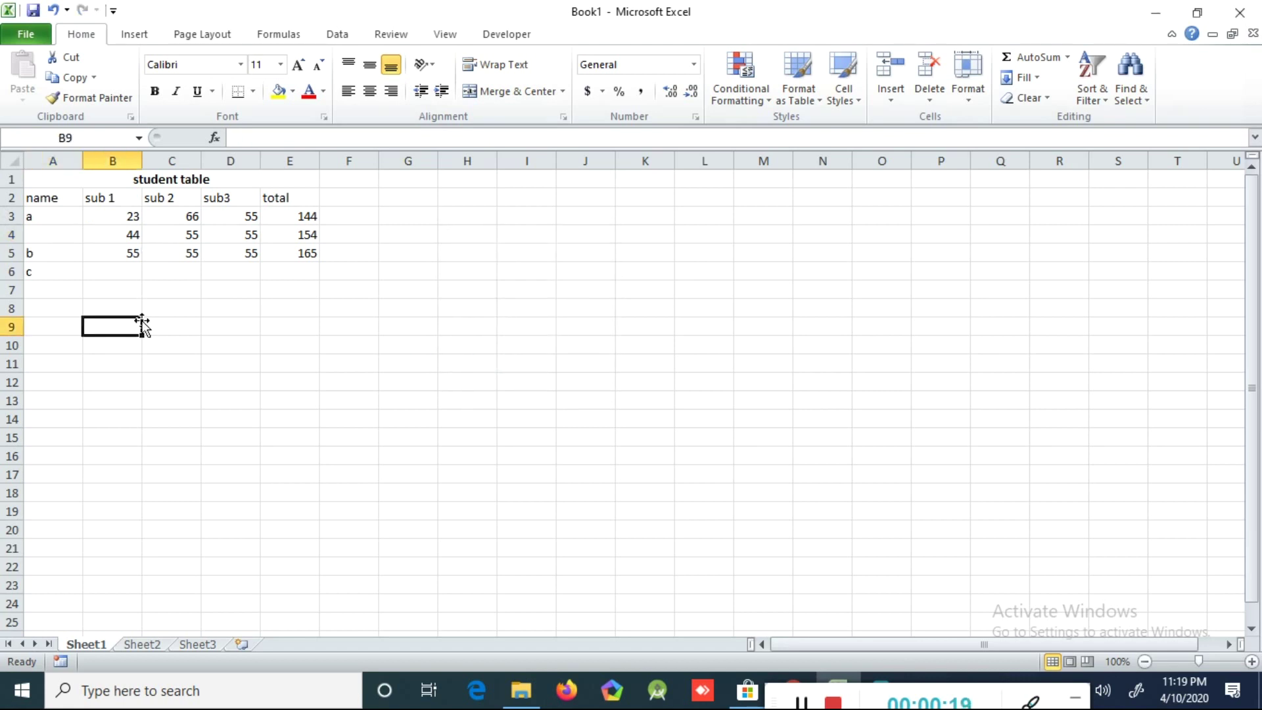
left_click(45, 238)
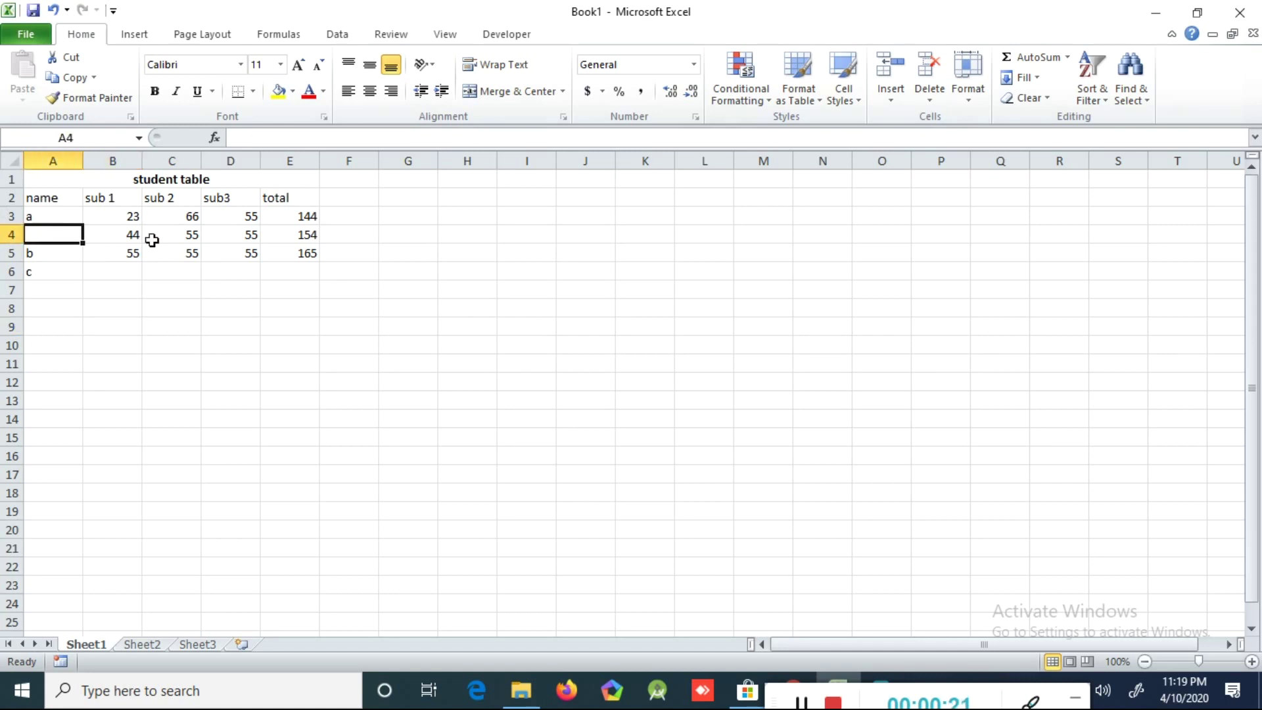
key("ctrl+z")
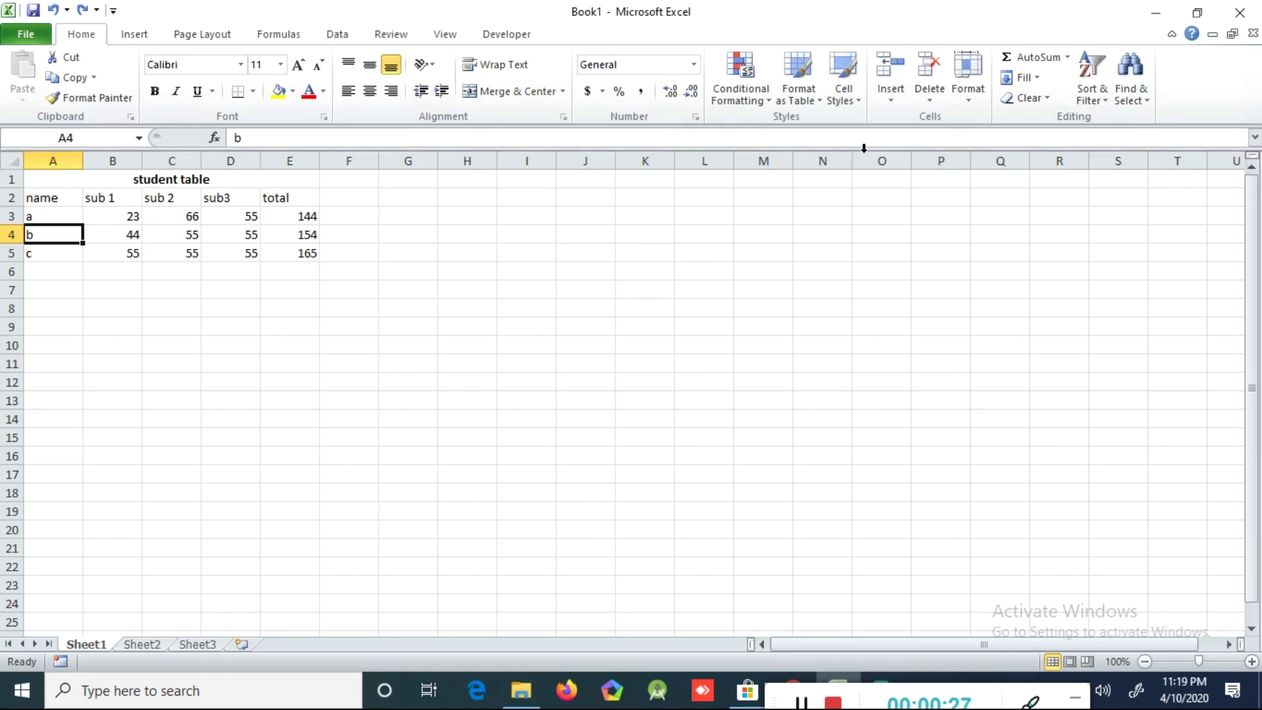
- Insert an entire blank row at row 4, above student b, using the Entire row option of Insert Cells
left_click(893, 92)
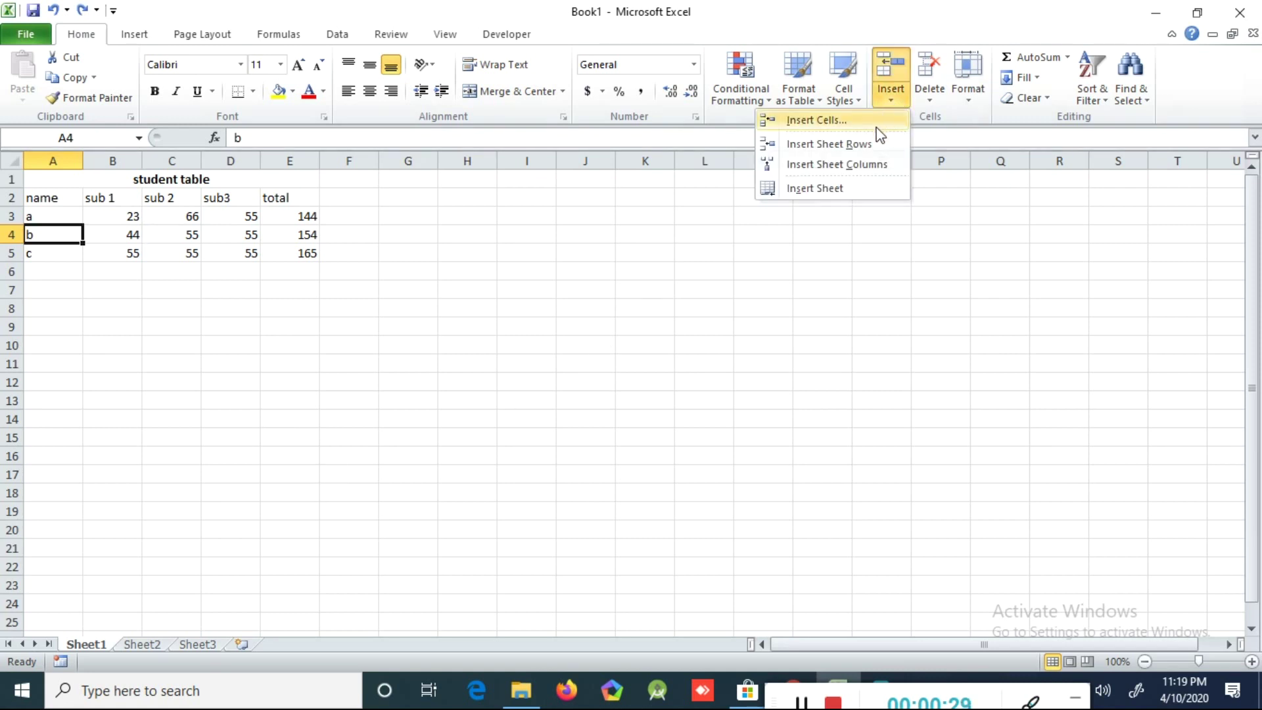
left_click(877, 126)
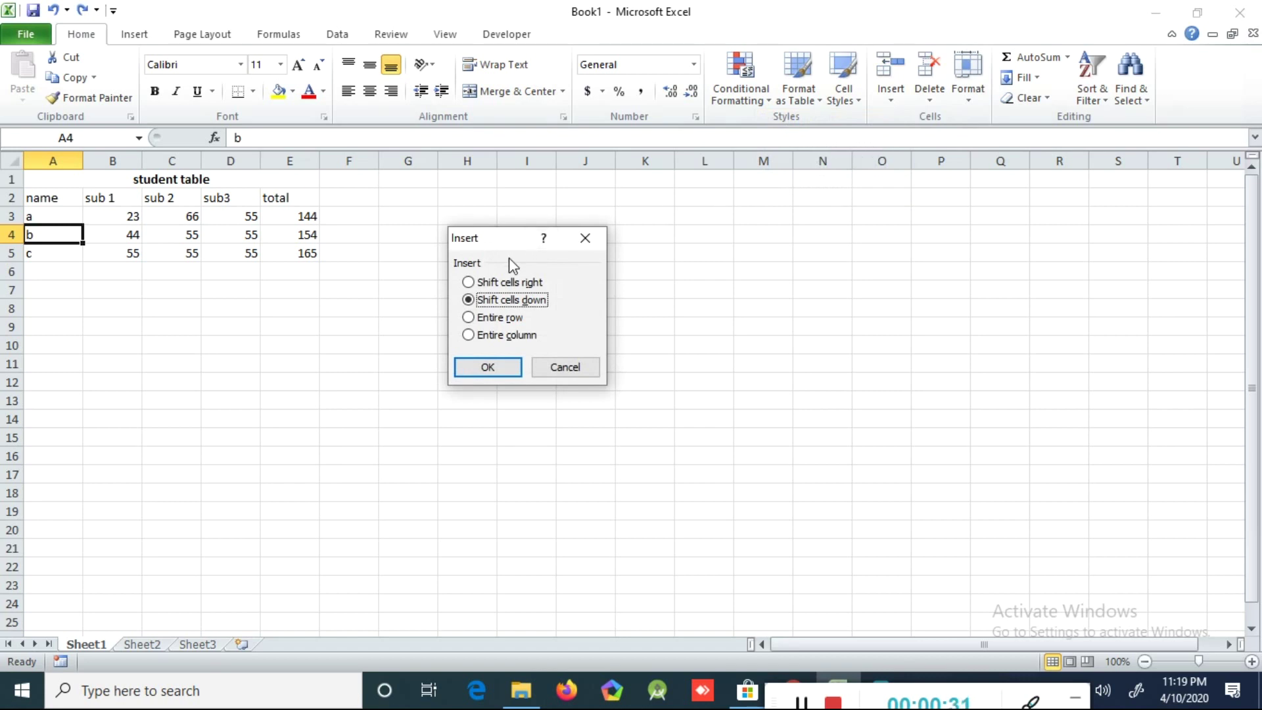
left_click(469, 319)
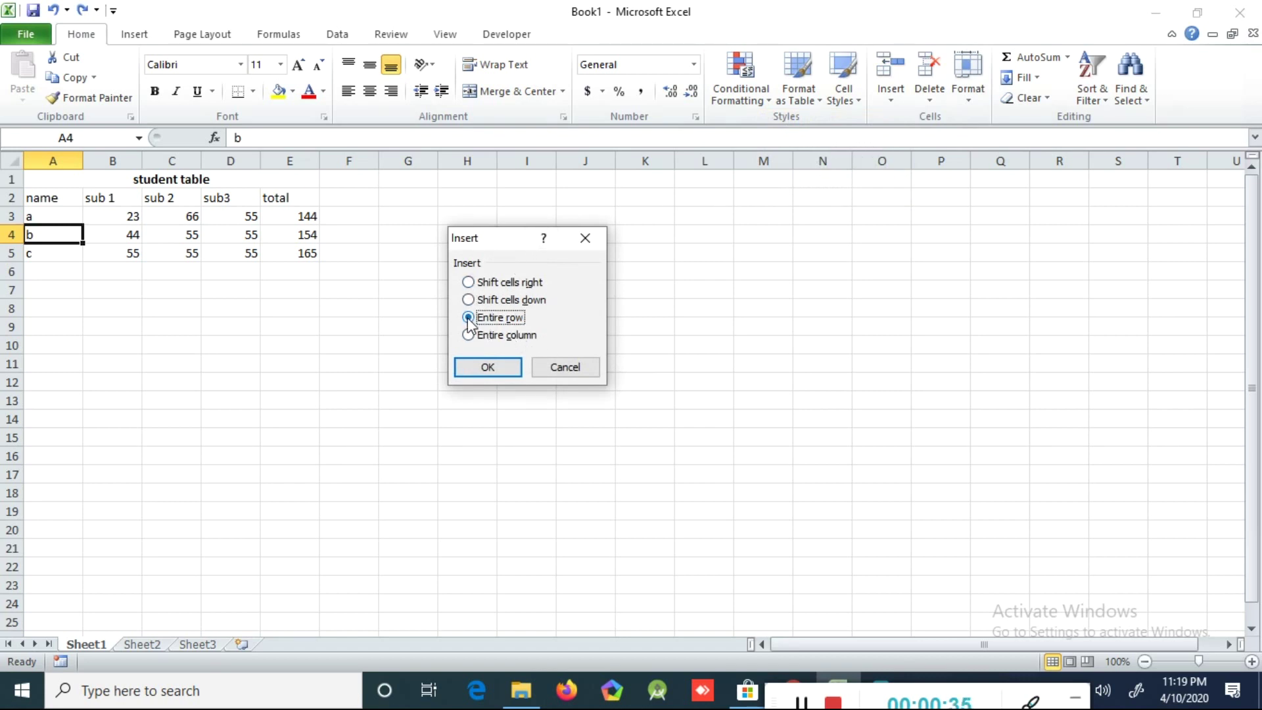
left_click(491, 366)
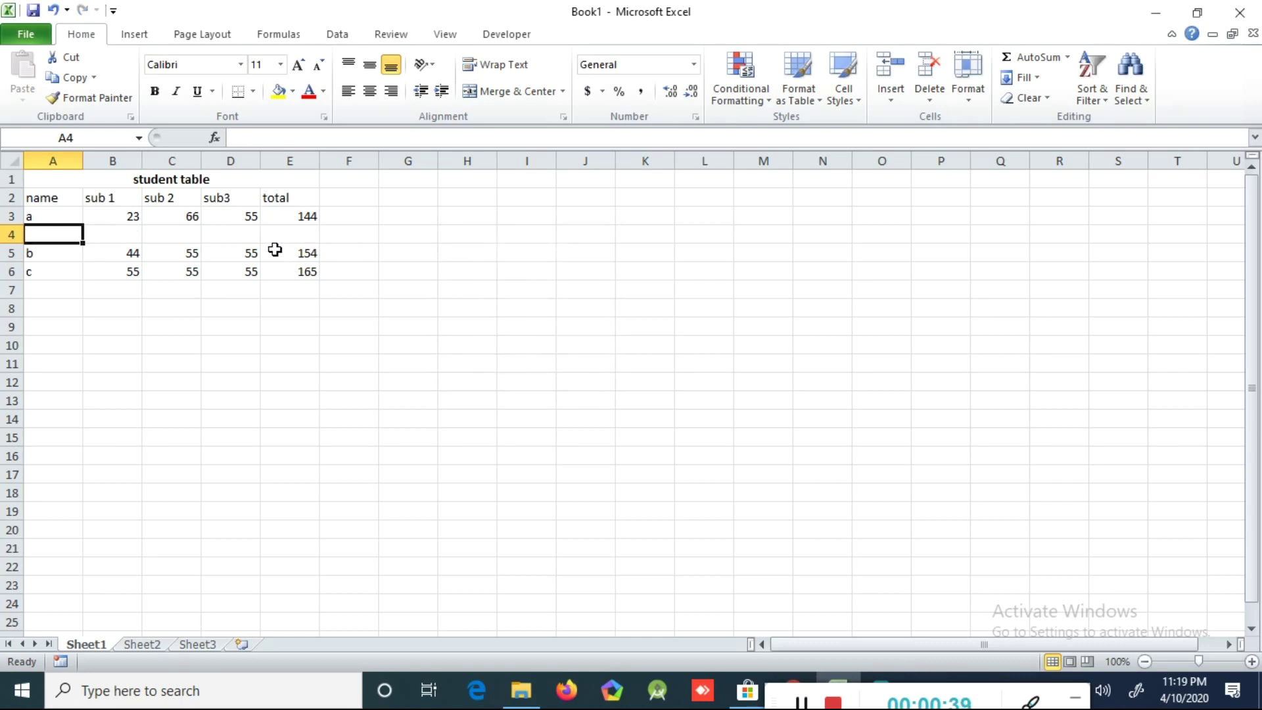
- Enter student d in the blank row 4 with marks 44, 55 and 55 for sub 1, sub 2 and sub3
type("d")
key("Tab")
type("44")
key("Tab")
type("55")
key("Tab")
type("55")
key("Tab")
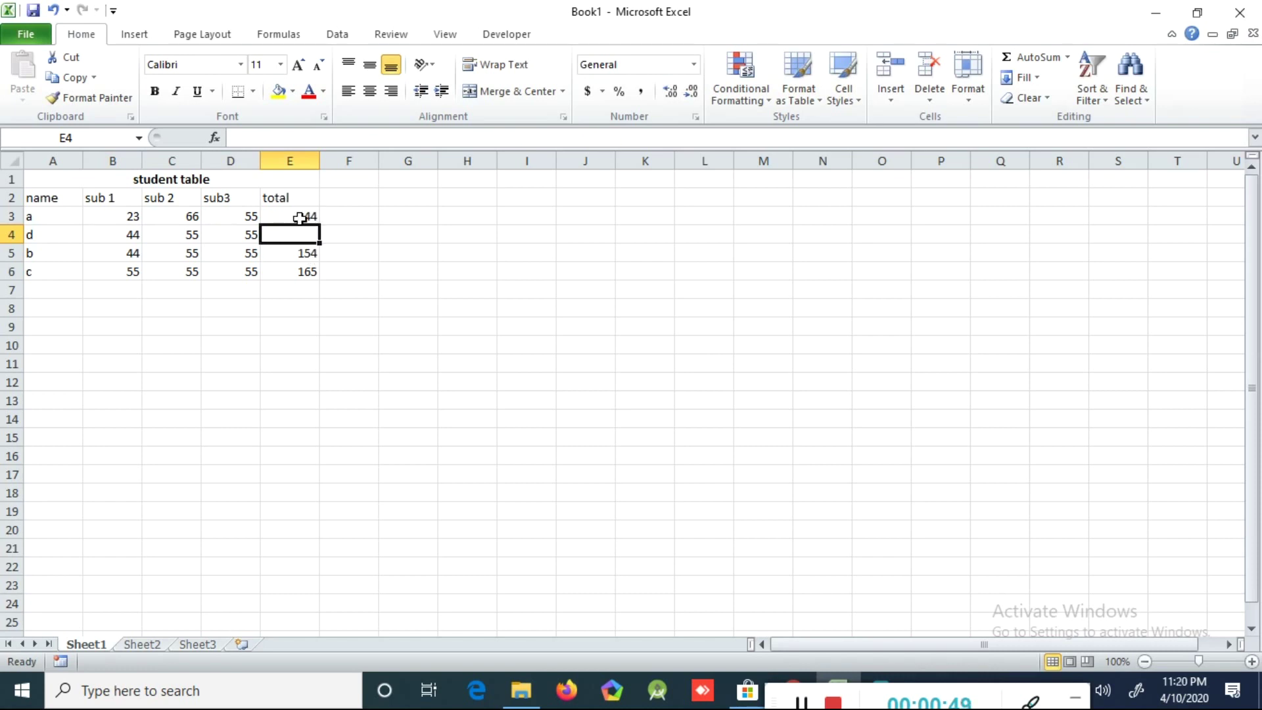
- Fill the total formula from E3 down to E4 for student d
left_click(300, 218)
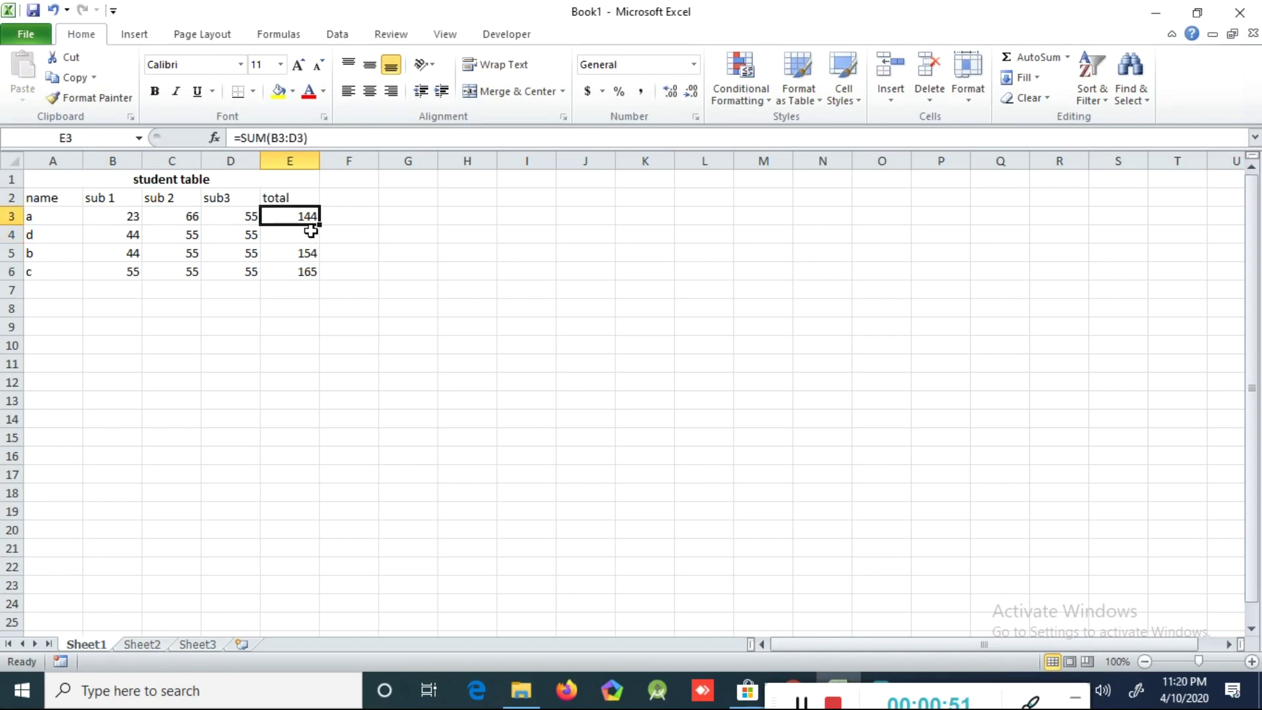
left_click_drag(320, 228, 320, 239)
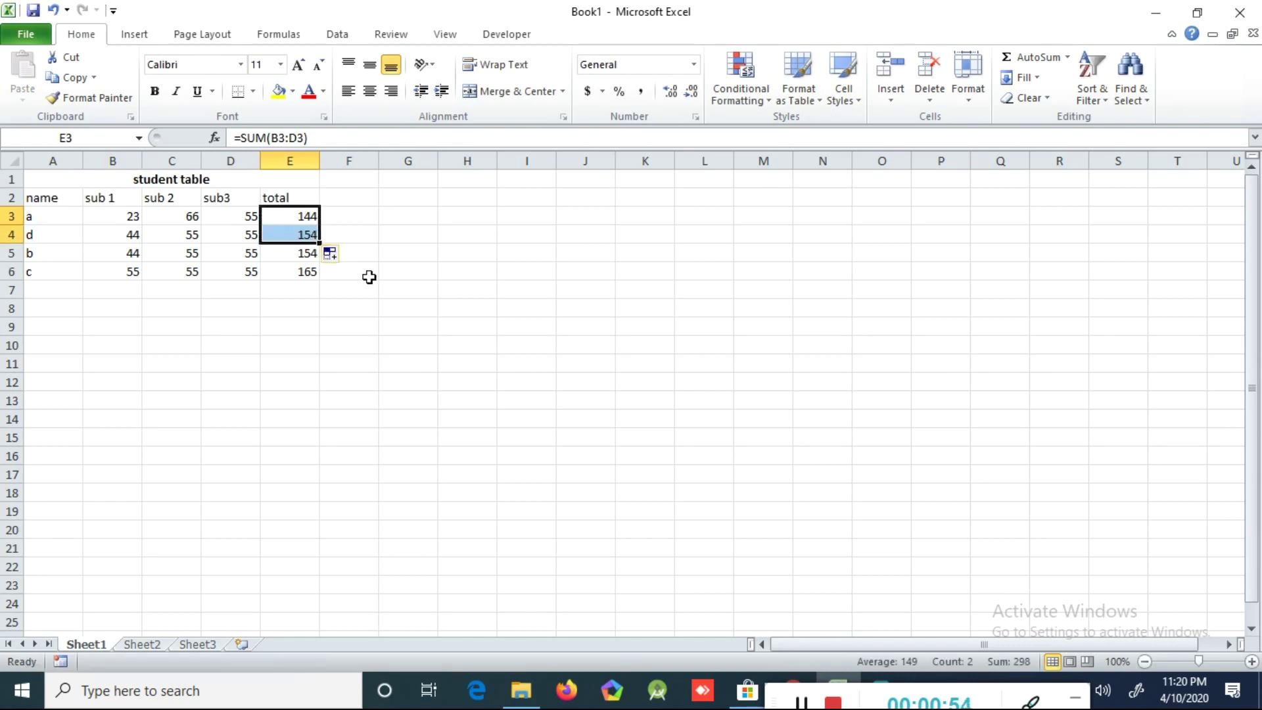
left_click(296, 290)
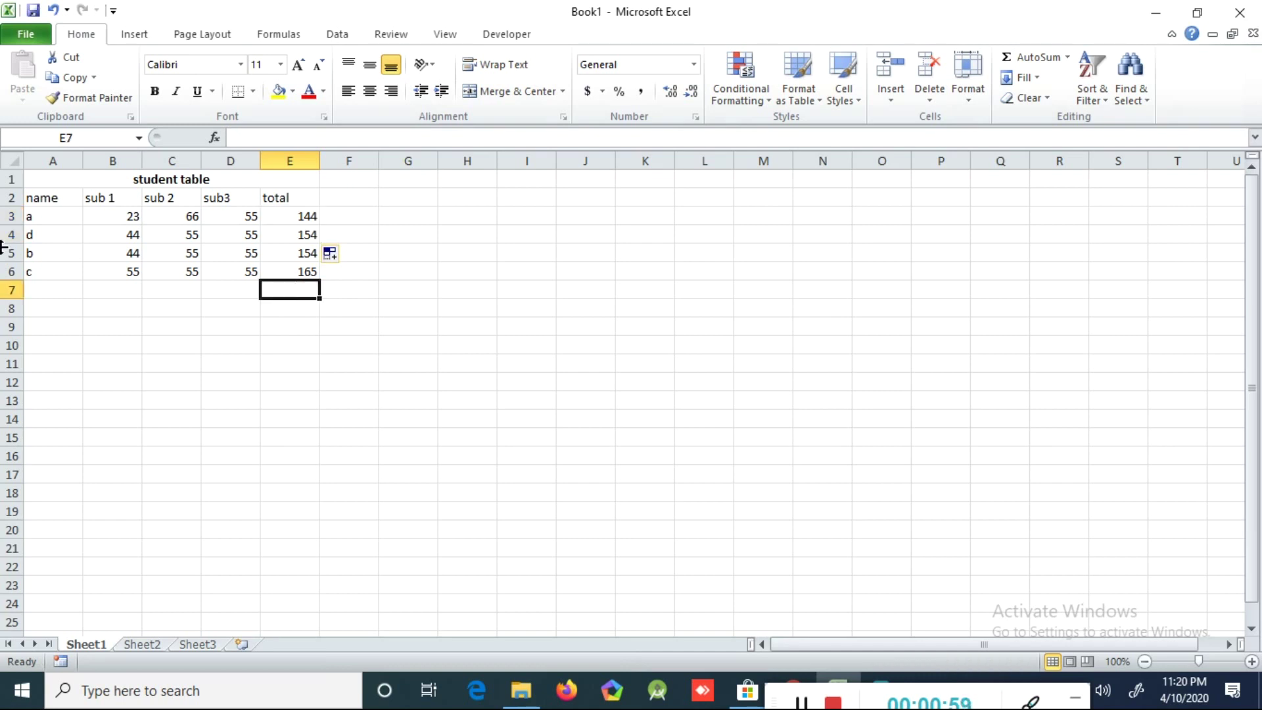
- Insert a blank sheet column at column B, between the name and sub 1 columns
left_click(891, 100)
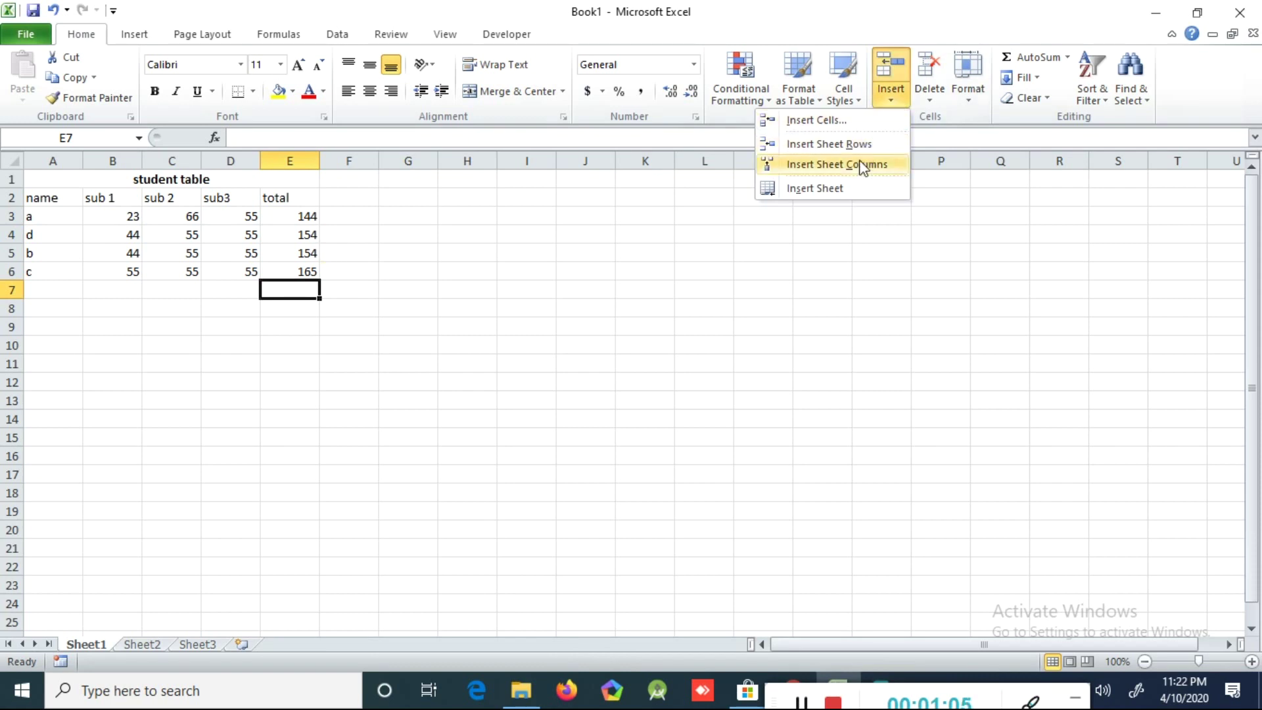
left_click(81, 237)
left_click(70, 240)
left_click(132, 237)
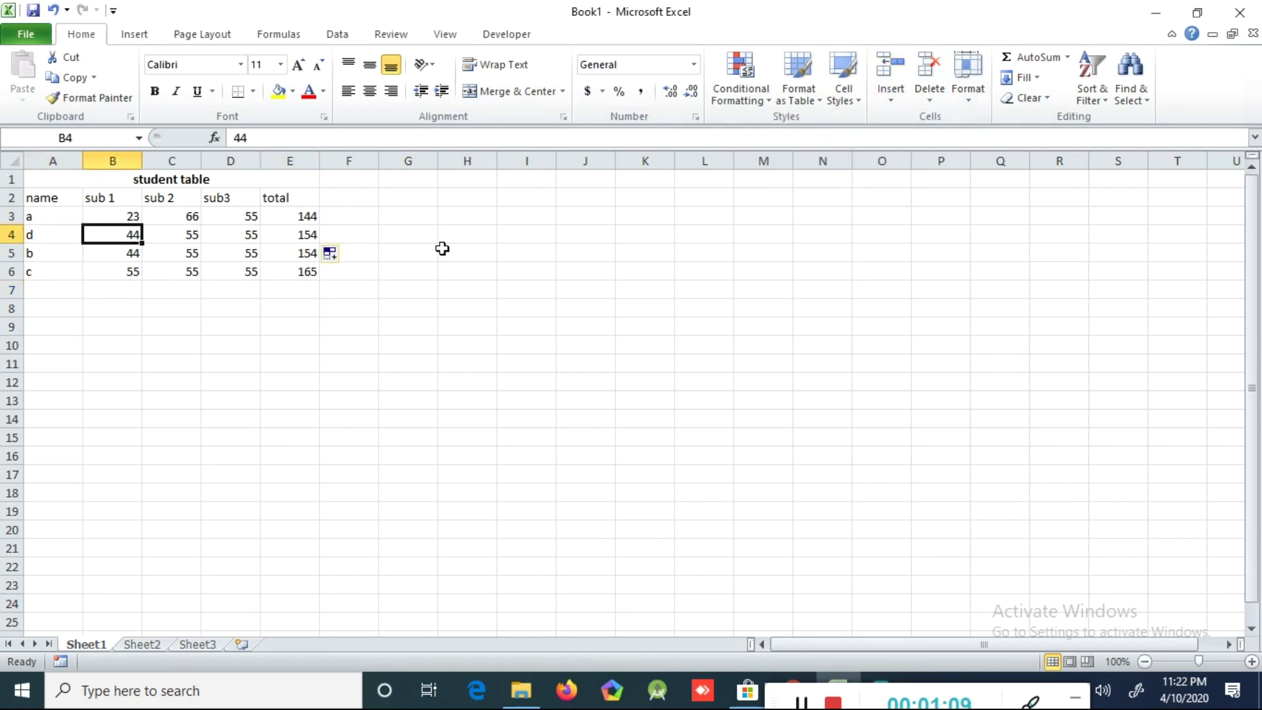
left_click(894, 98)
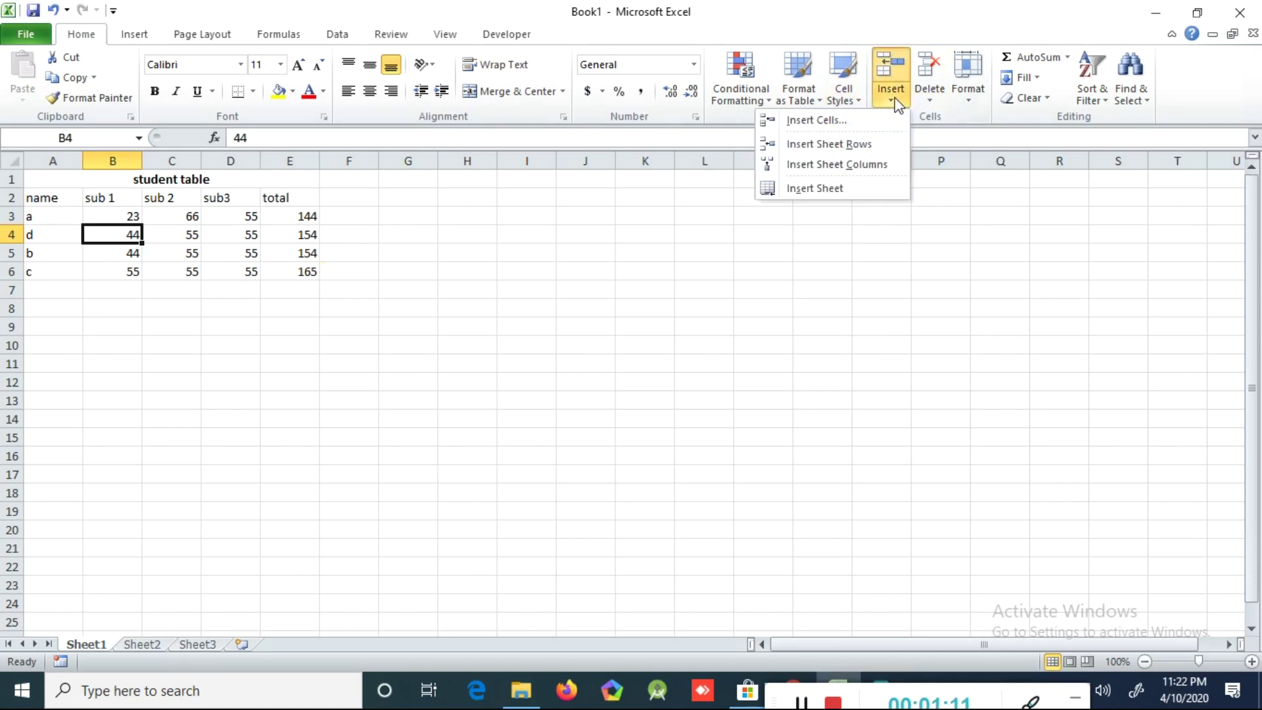
left_click(873, 171)
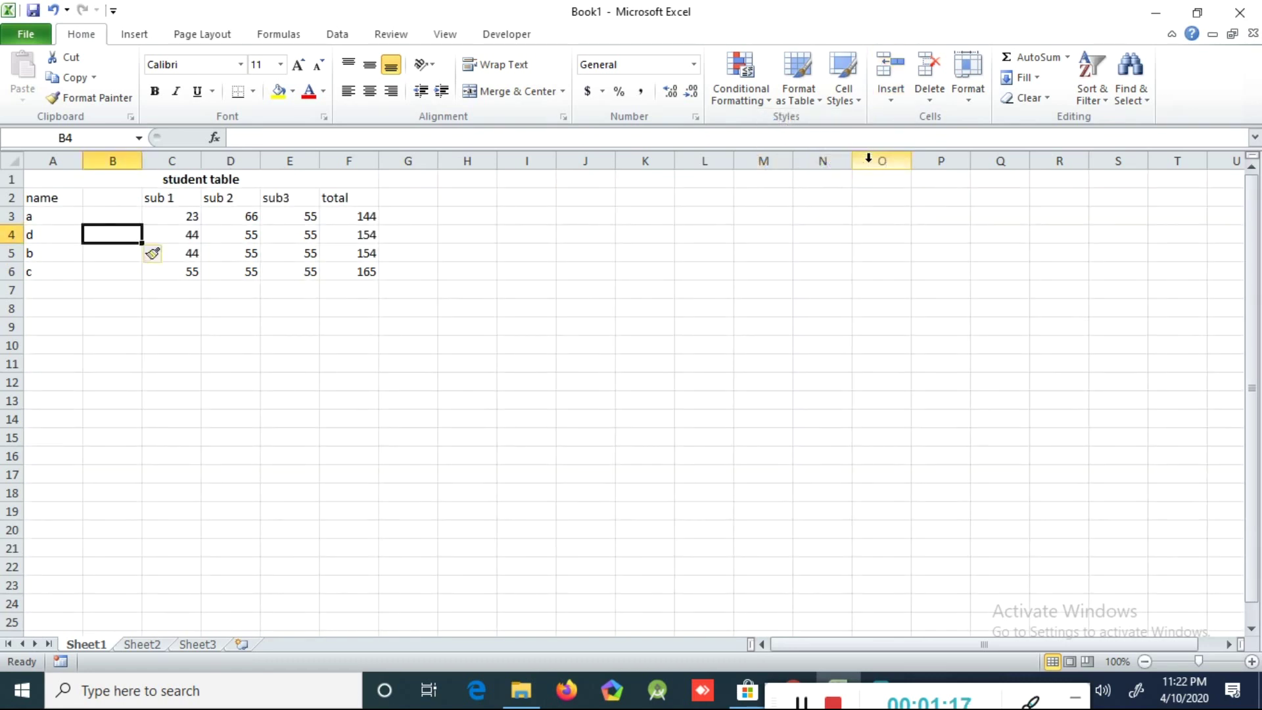
- Head the blank column B with sub4 and enter 44 as the mark for all four students
left_click(137, 201)
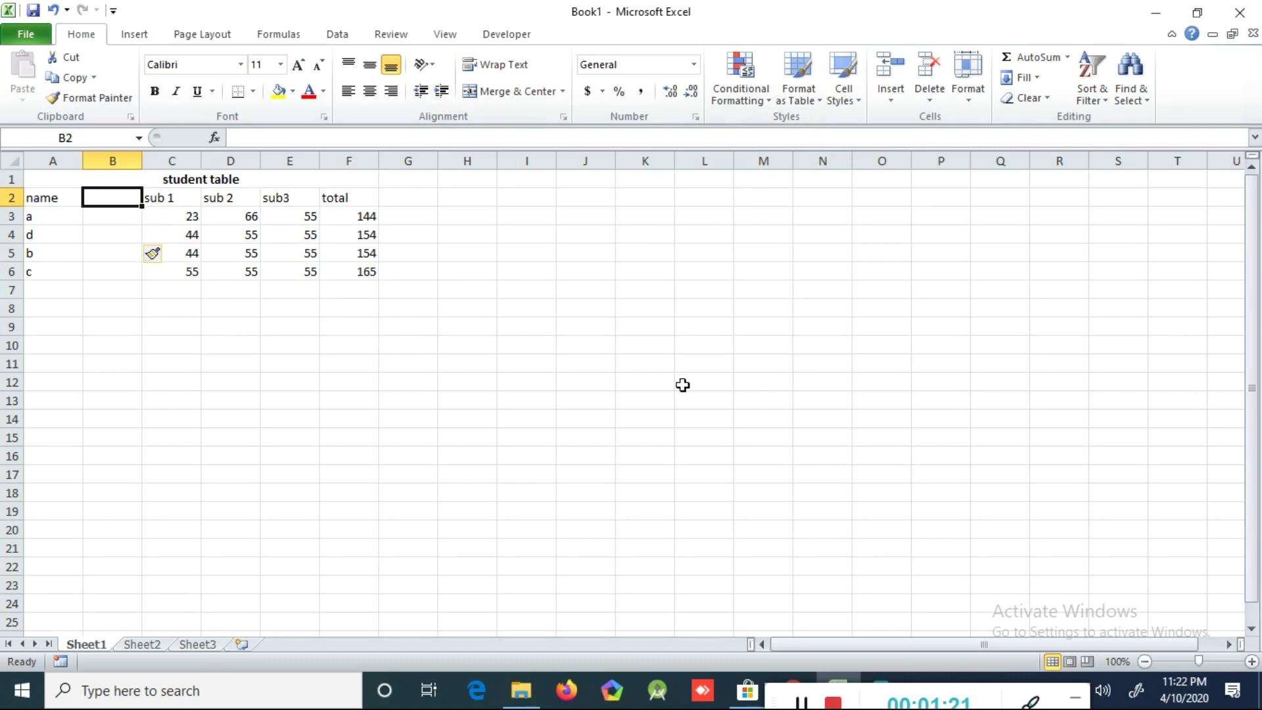
type("sb")
key("BackSpace")
type("ub4")
left_click(122, 218)
type("44")
left_click(112, 233)
type("44")
left_click(117, 252)
type("44")
left_click(113, 273)
type("44")
left_click(211, 277)
- Recalculate student a's total in F3 with AutoSum over B3:F3 and fill the formula down to F6
left_click_drag(118, 217, 374, 220)
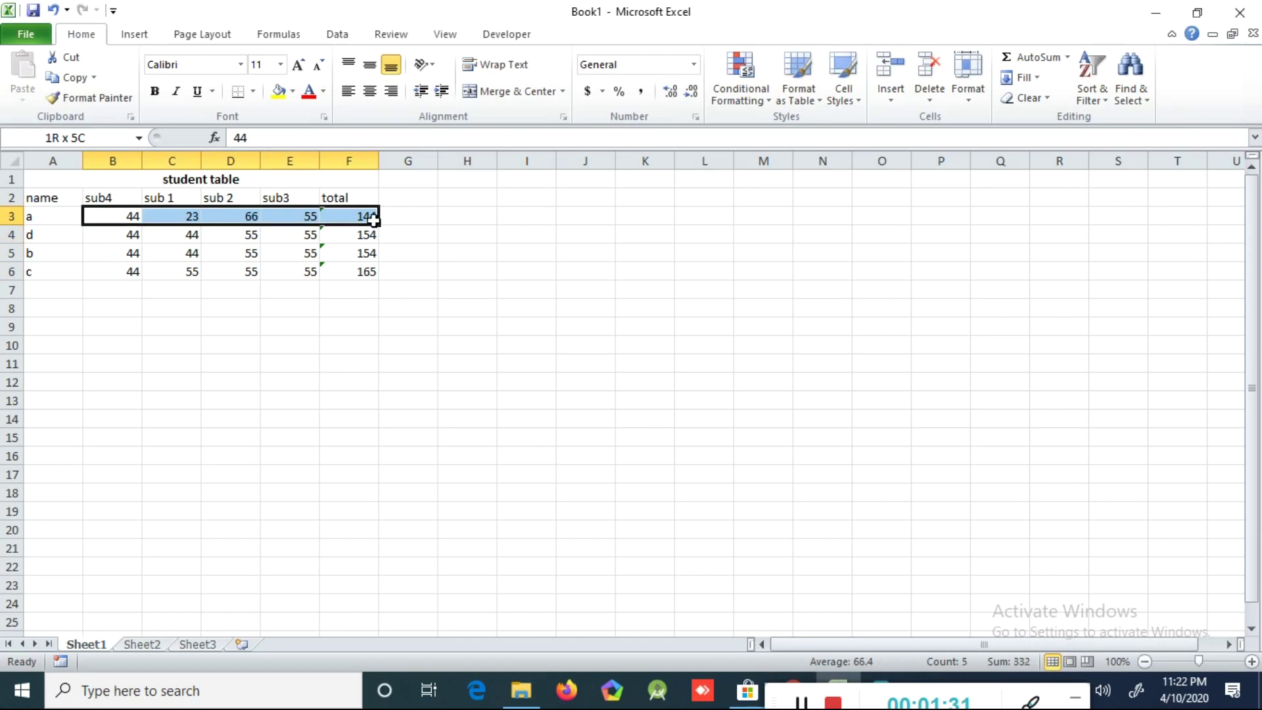
left_click(1032, 57)
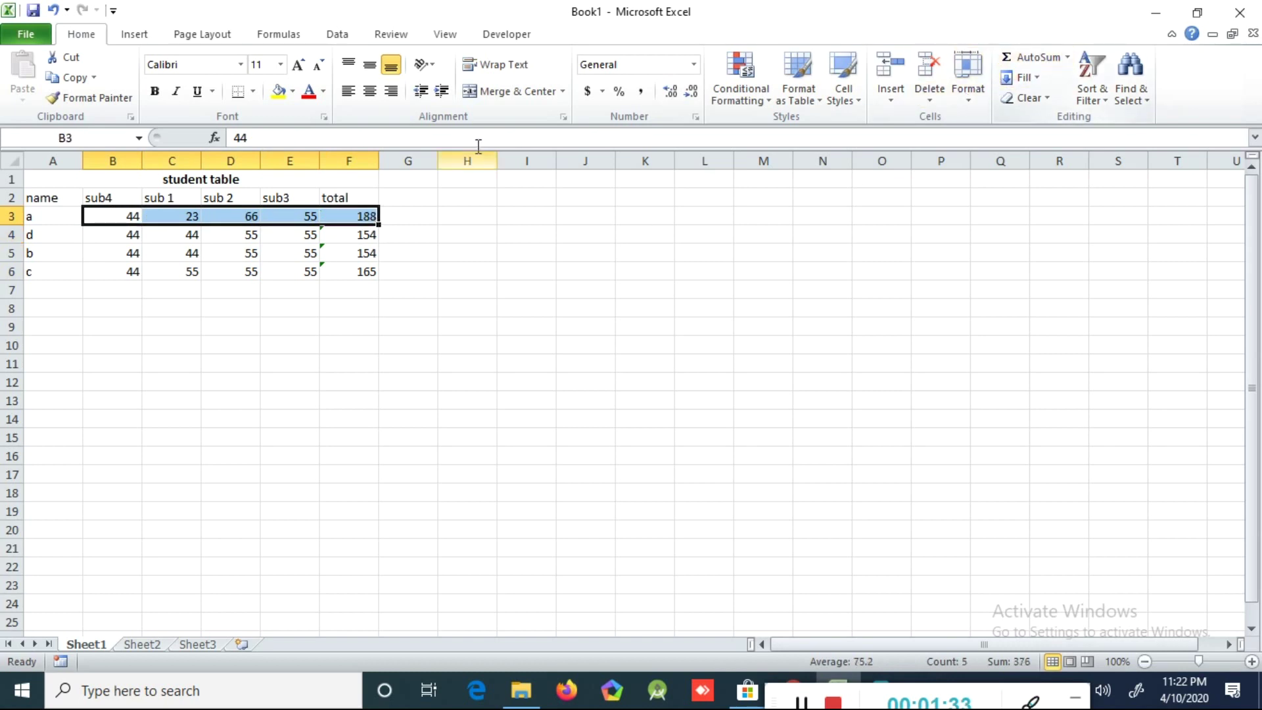
left_click(347, 211)
left_click_drag(388, 223, 367, 273)
left_click(438, 257)
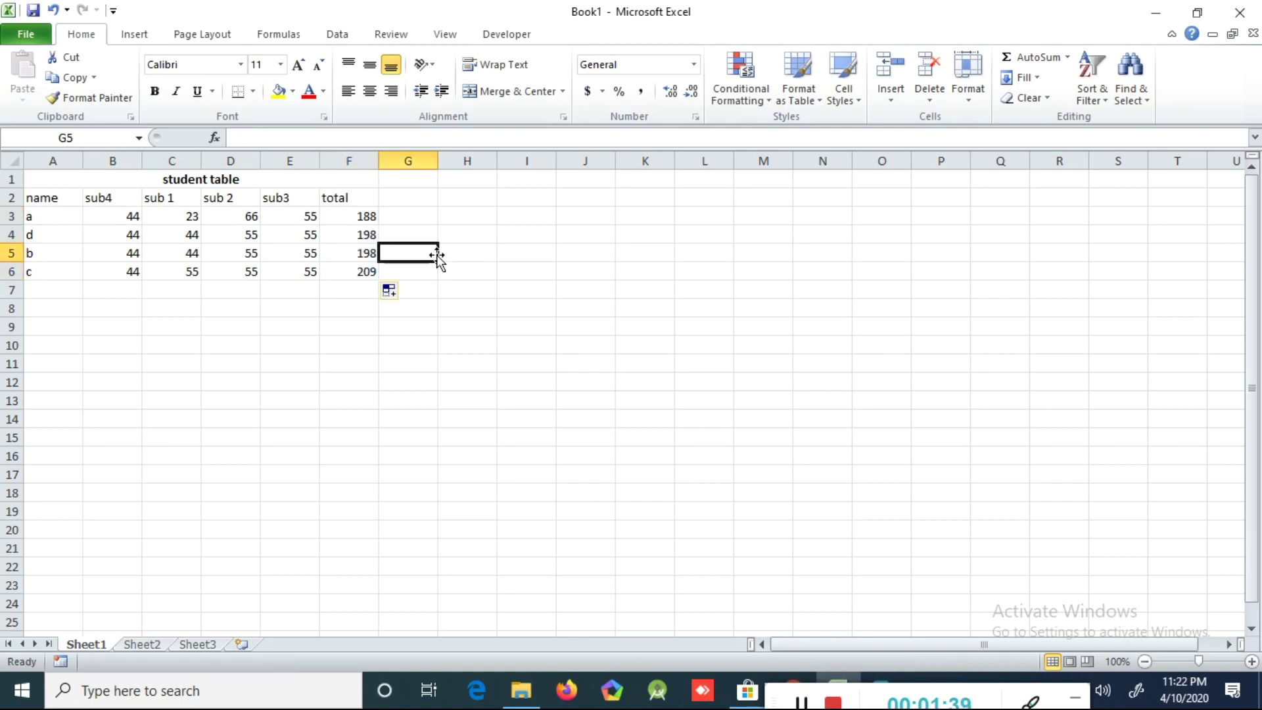
- Insert two new blank worksheets into the workbook
left_click(892, 99)
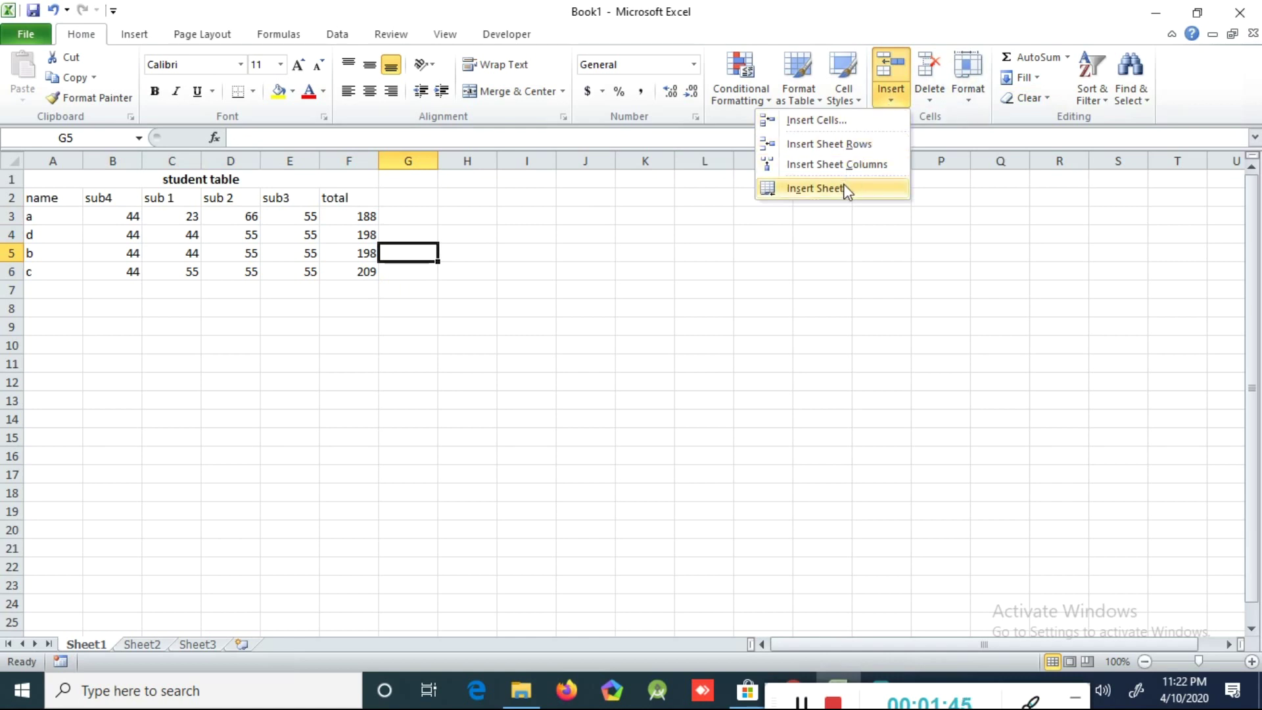
left_click(163, 443)
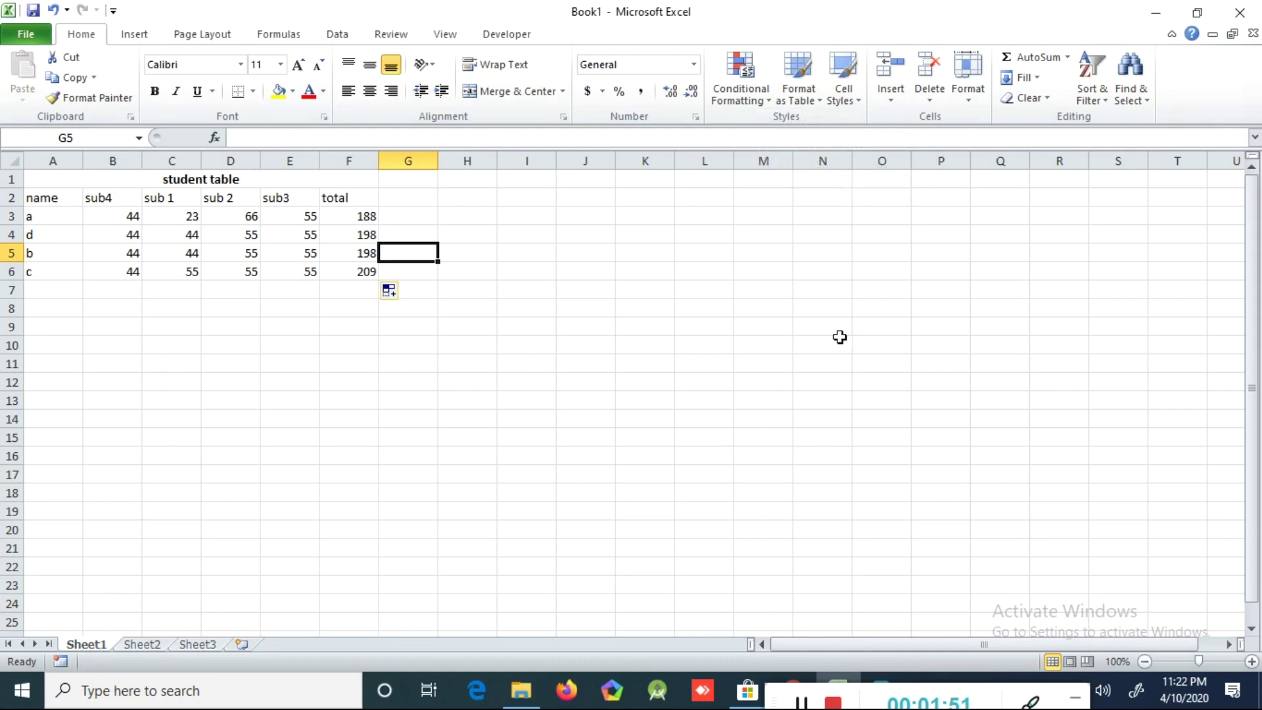
left_click(892, 100)
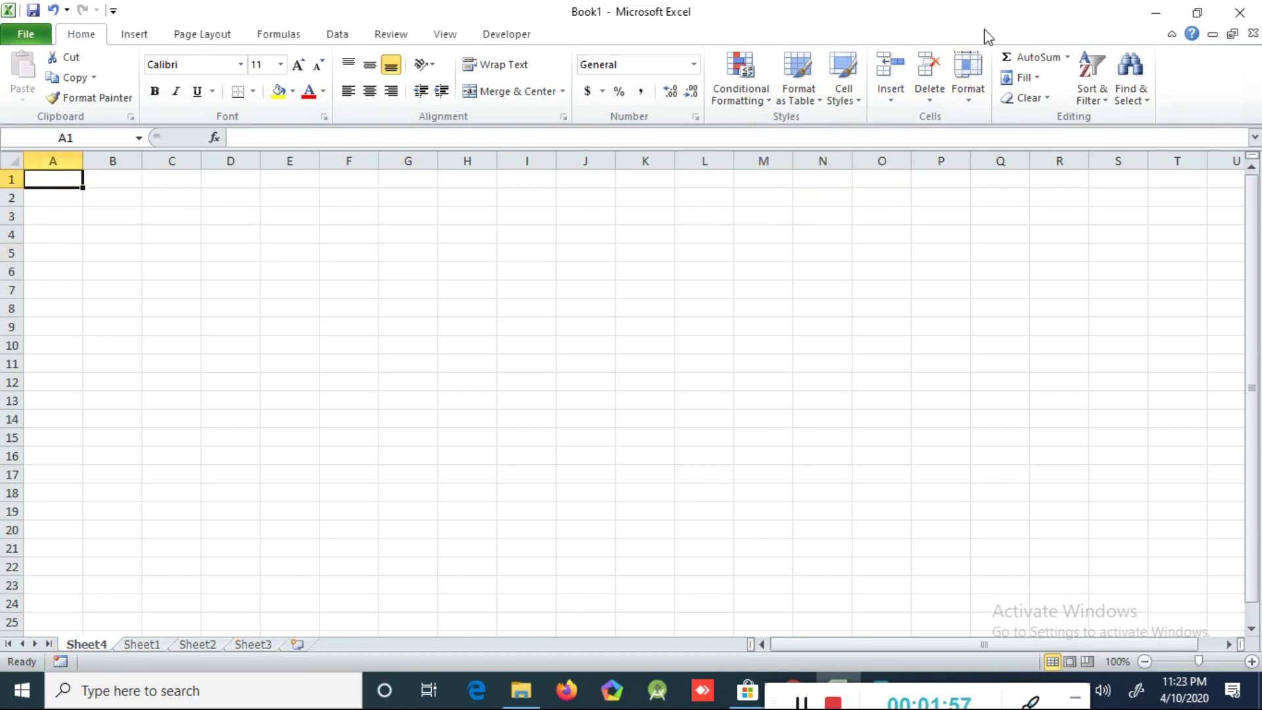
left_click(898, 105)
left_click(842, 196)
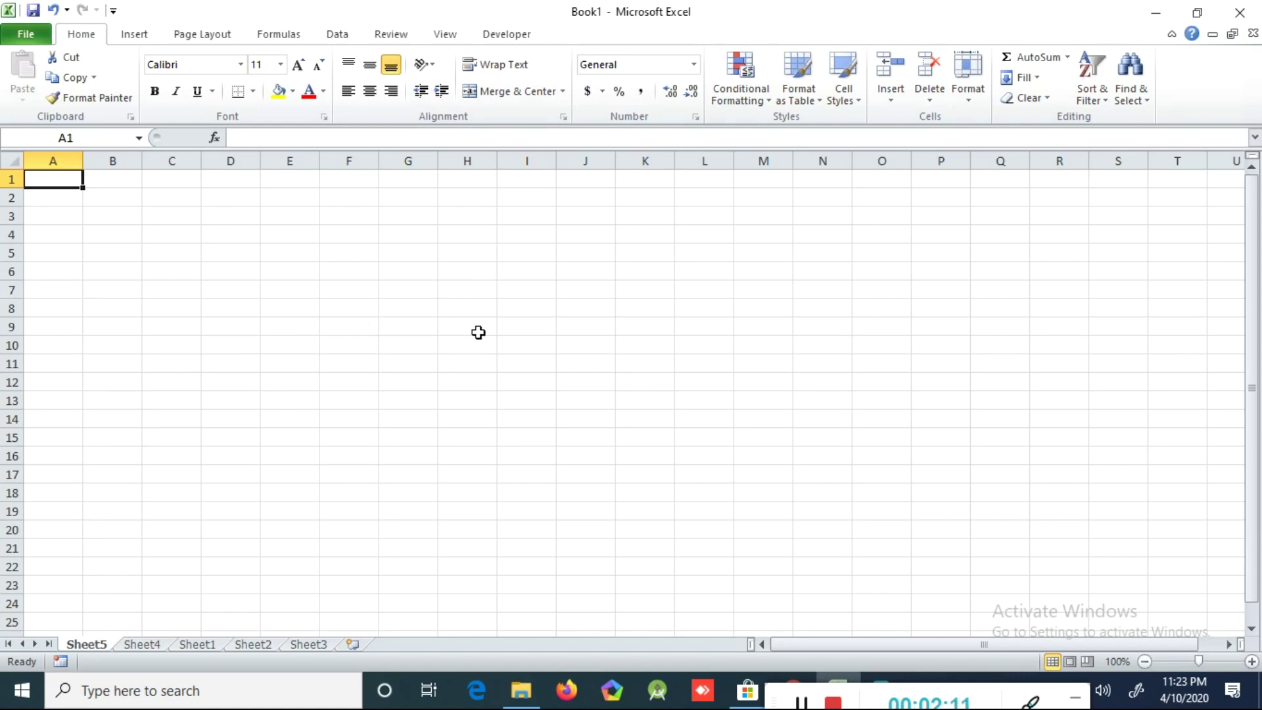
- Delete the two added blank worksheets, Sheet5 and Sheet4
left_click(932, 101)
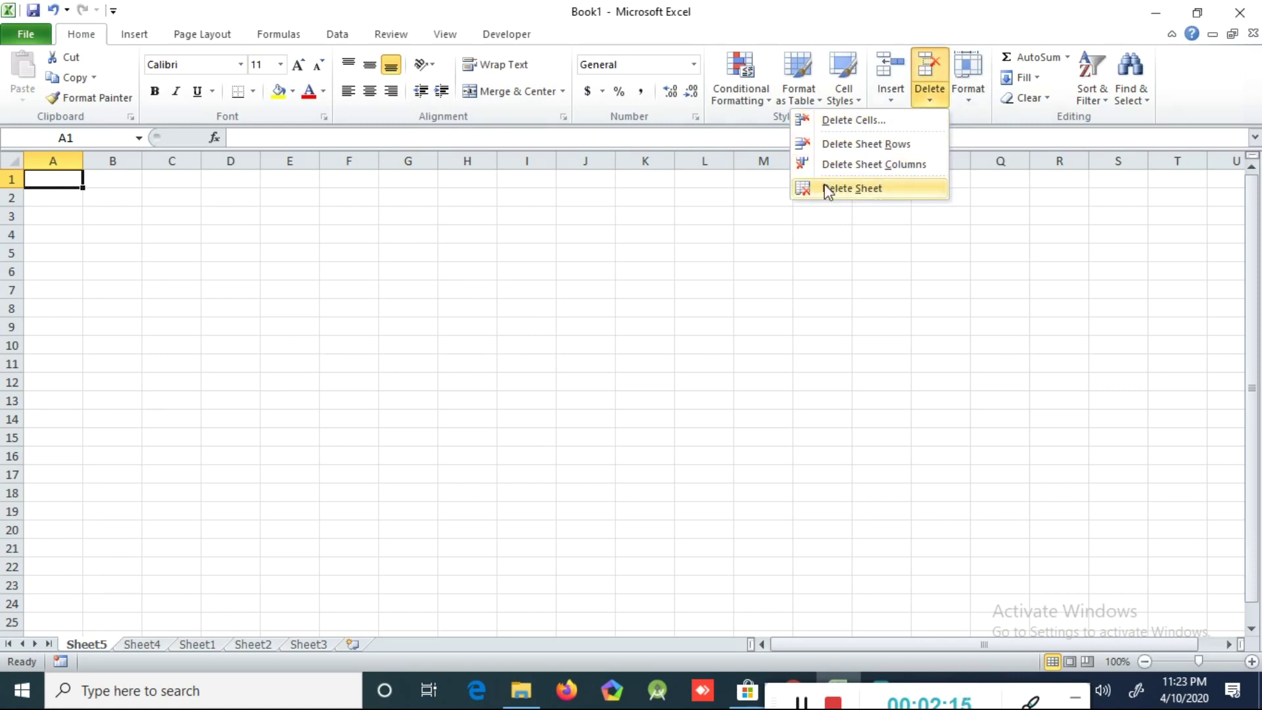
left_click(852, 189)
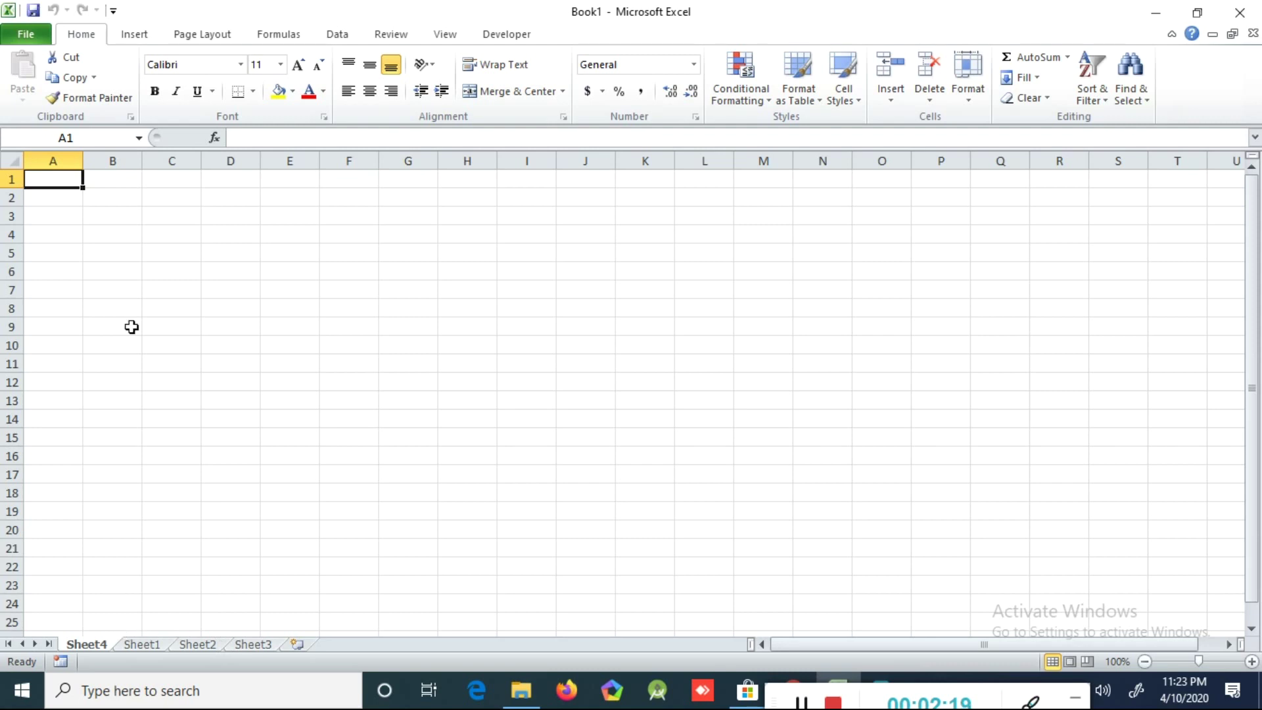
left_click(924, 98)
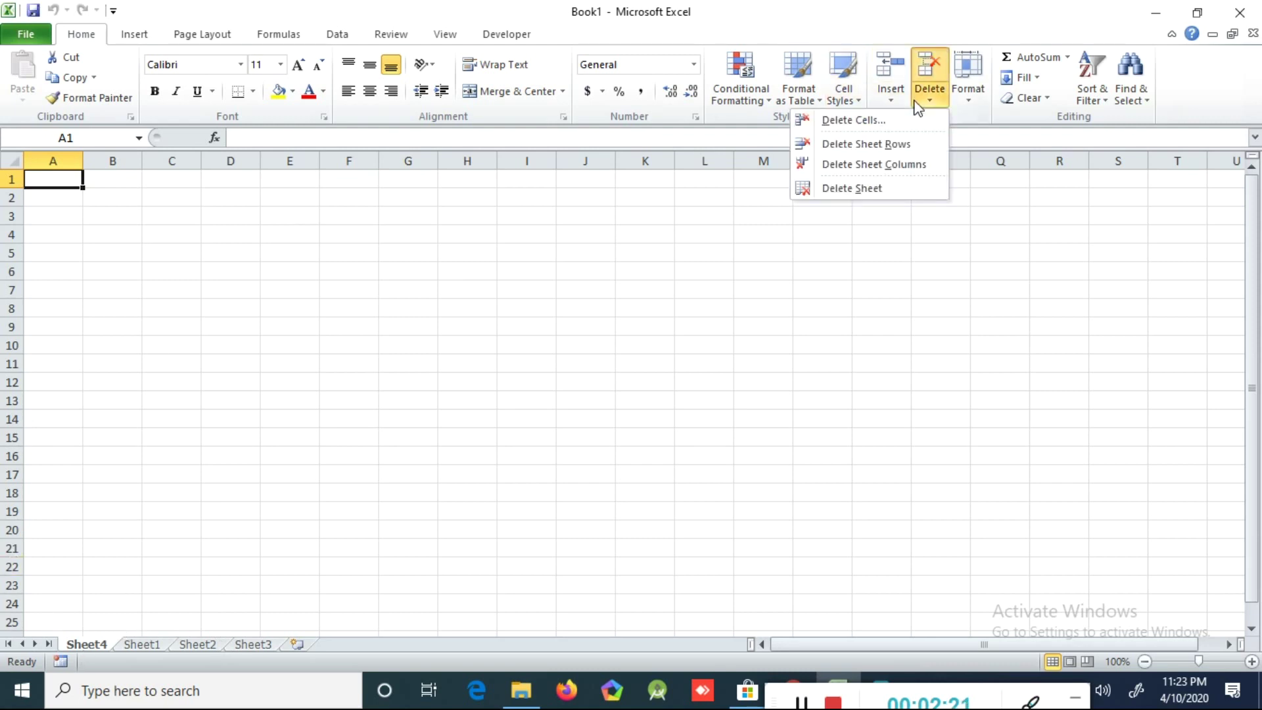
left_click(829, 187)
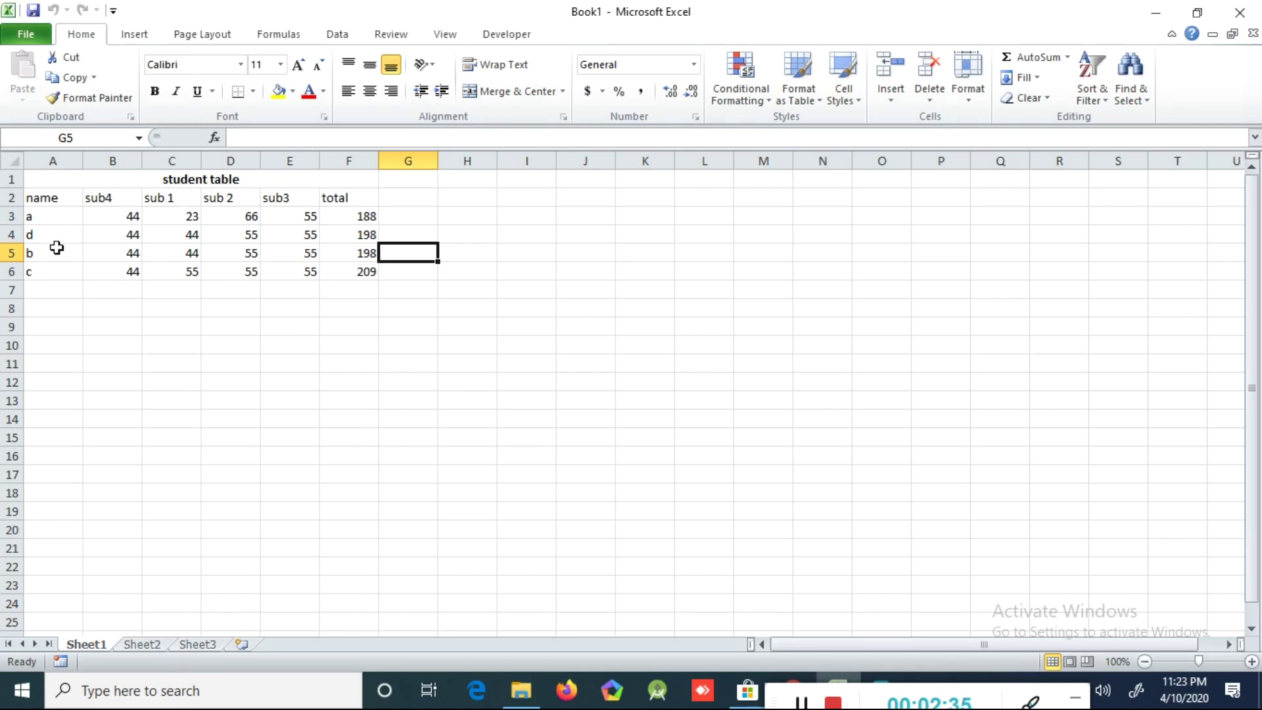
- Delete student d's row from the table using the Entire row option of Delete Cells
left_click(57, 231)
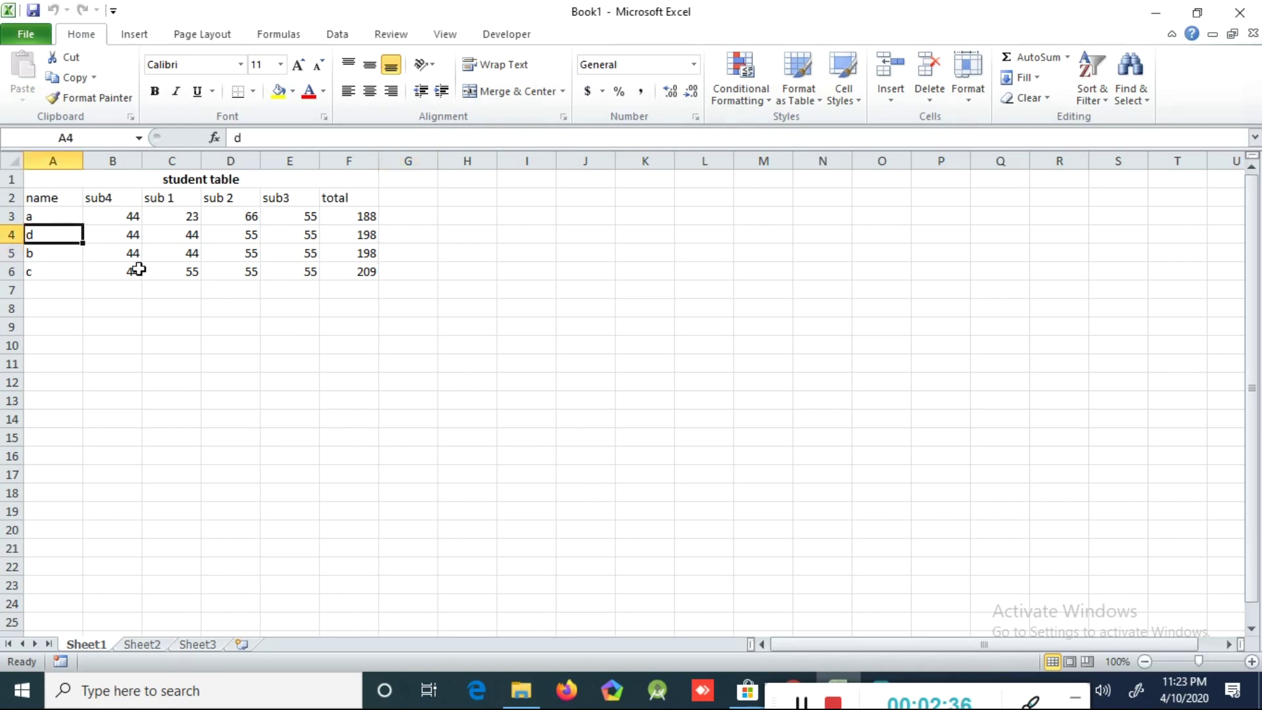
left_click(932, 102)
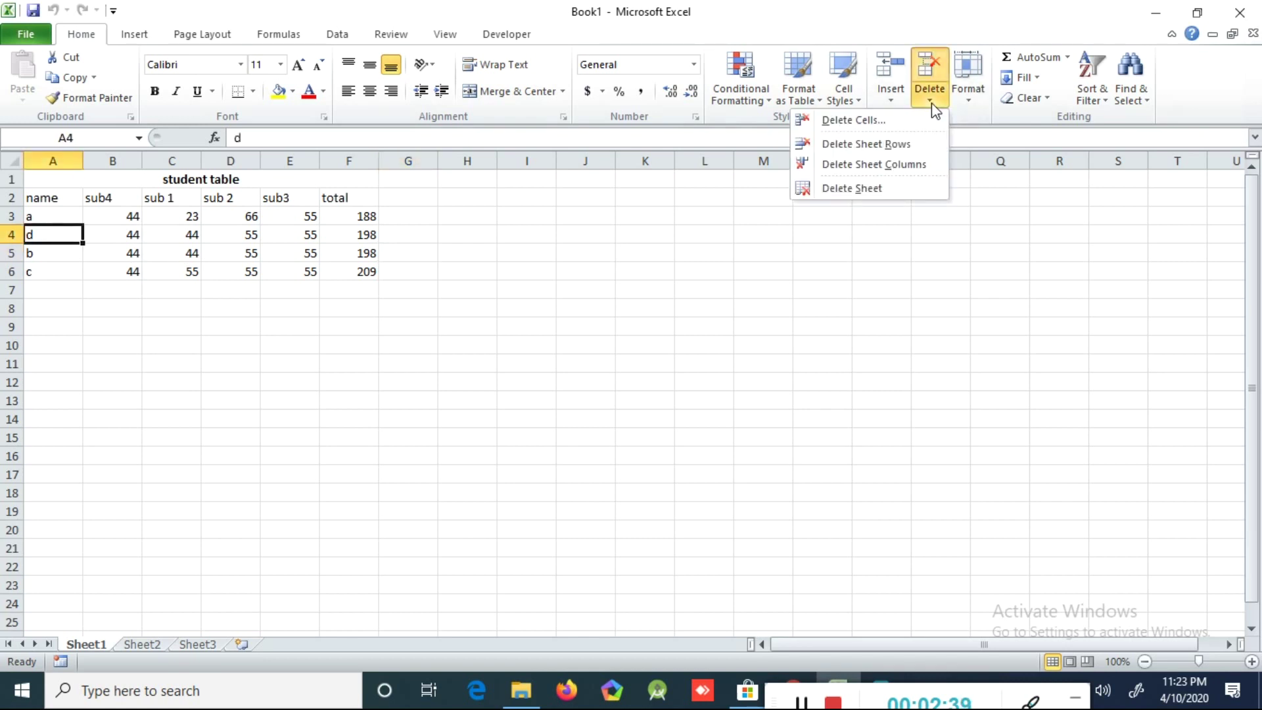
left_click(852, 121)
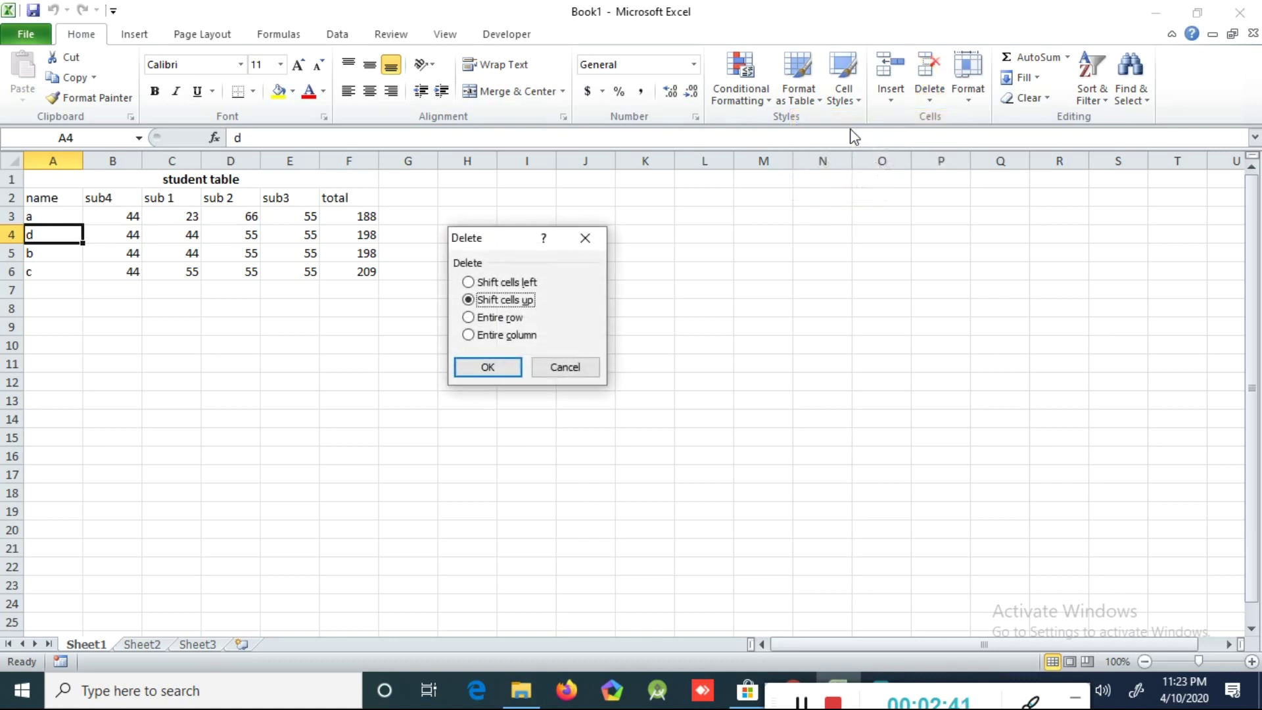
left_click(481, 316)
left_click(503, 368)
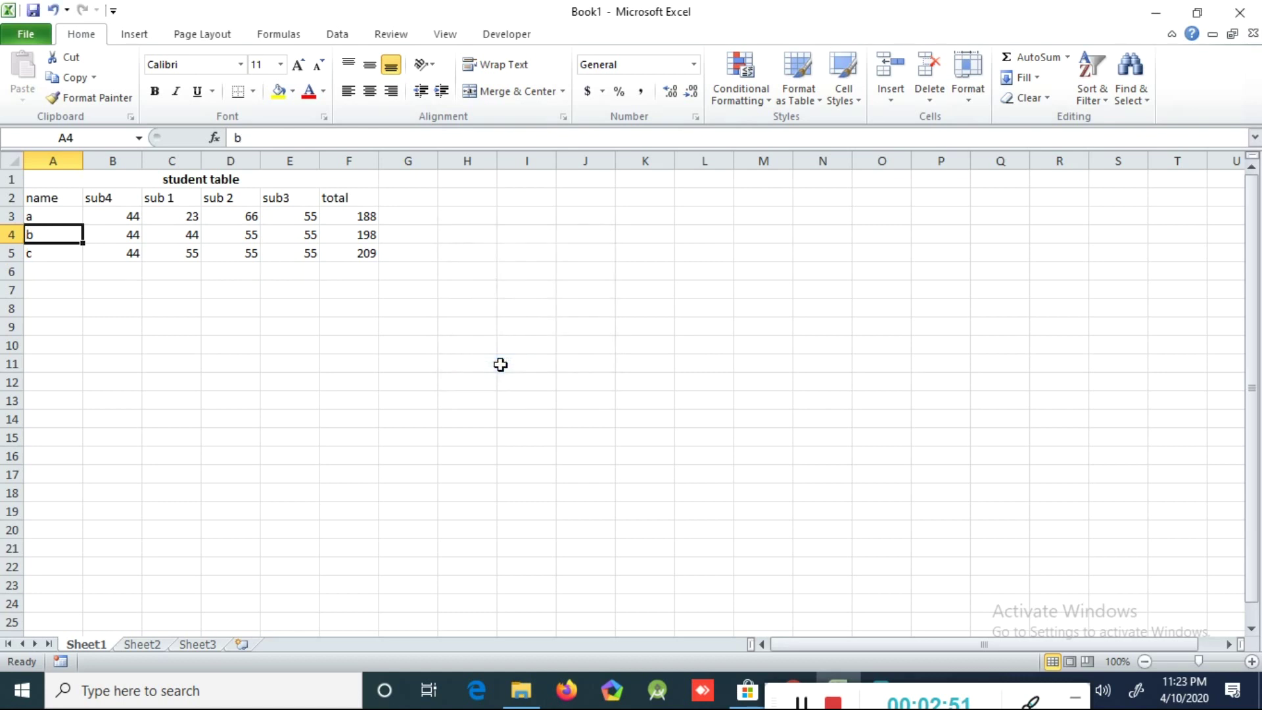
- Delete the sub4 column from the student table using the Entire column option of Delete Cells
left_click(115, 218)
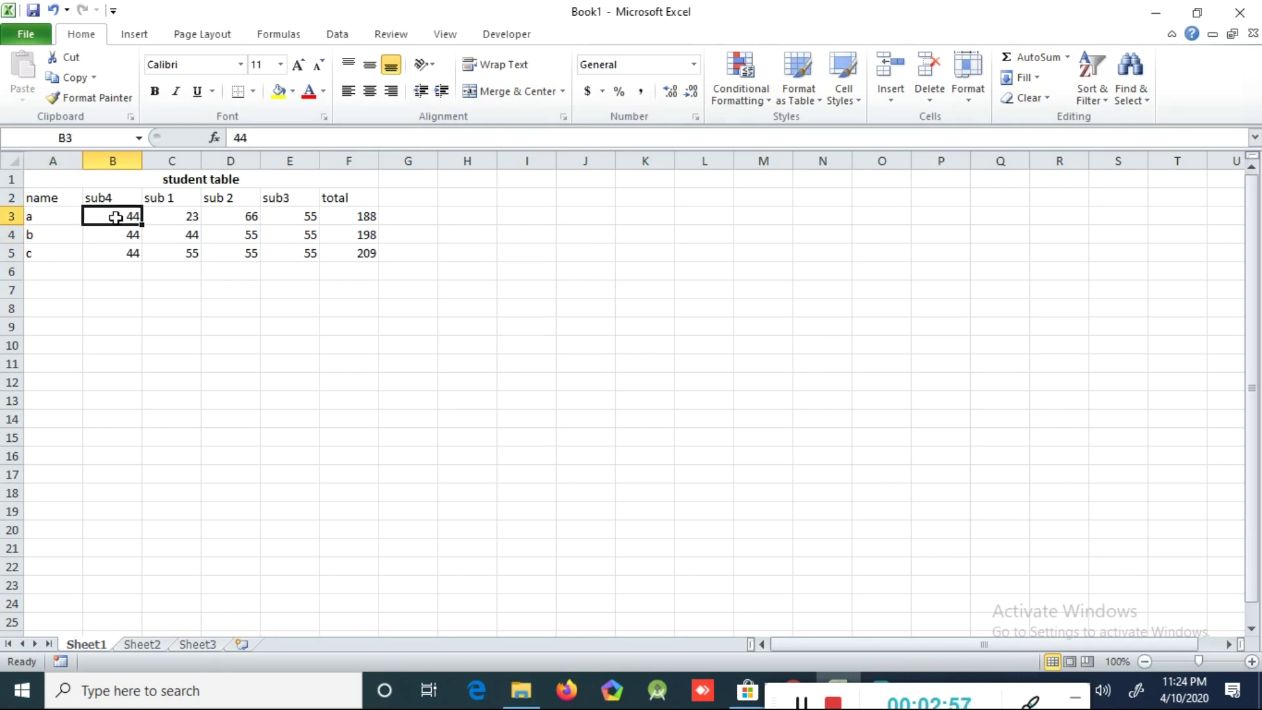
left_click(931, 102)
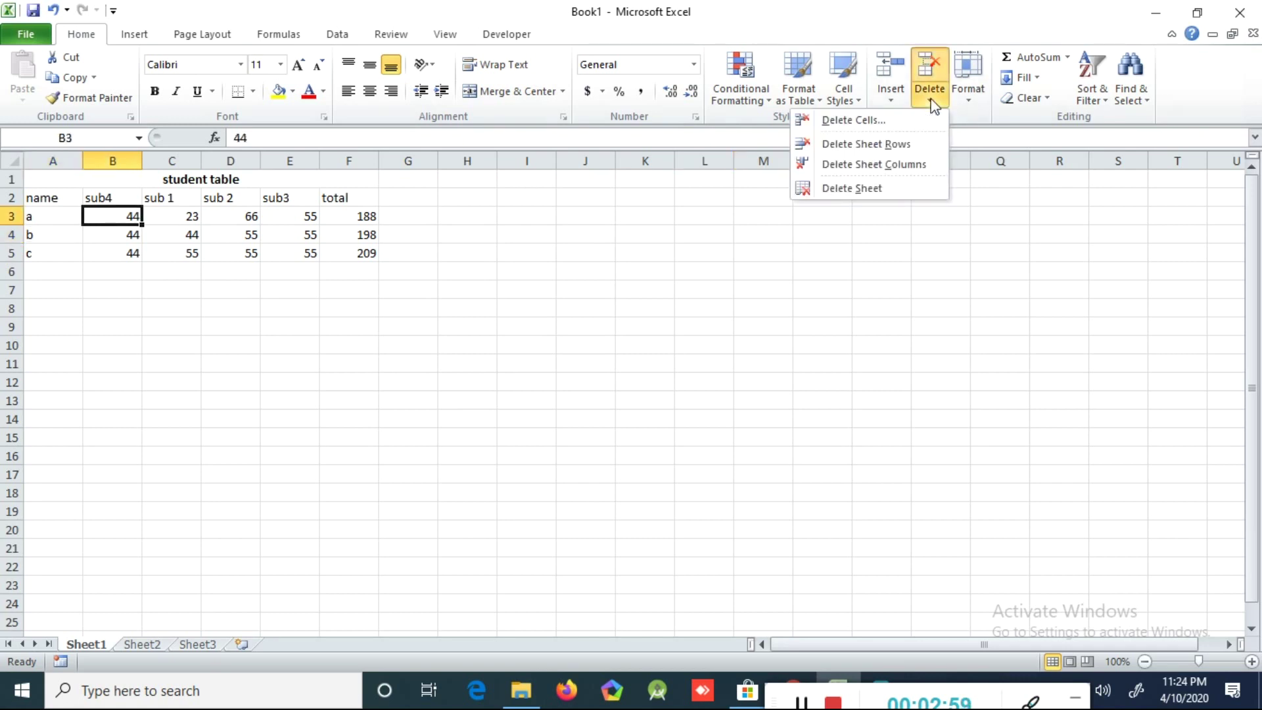
left_click(904, 120)
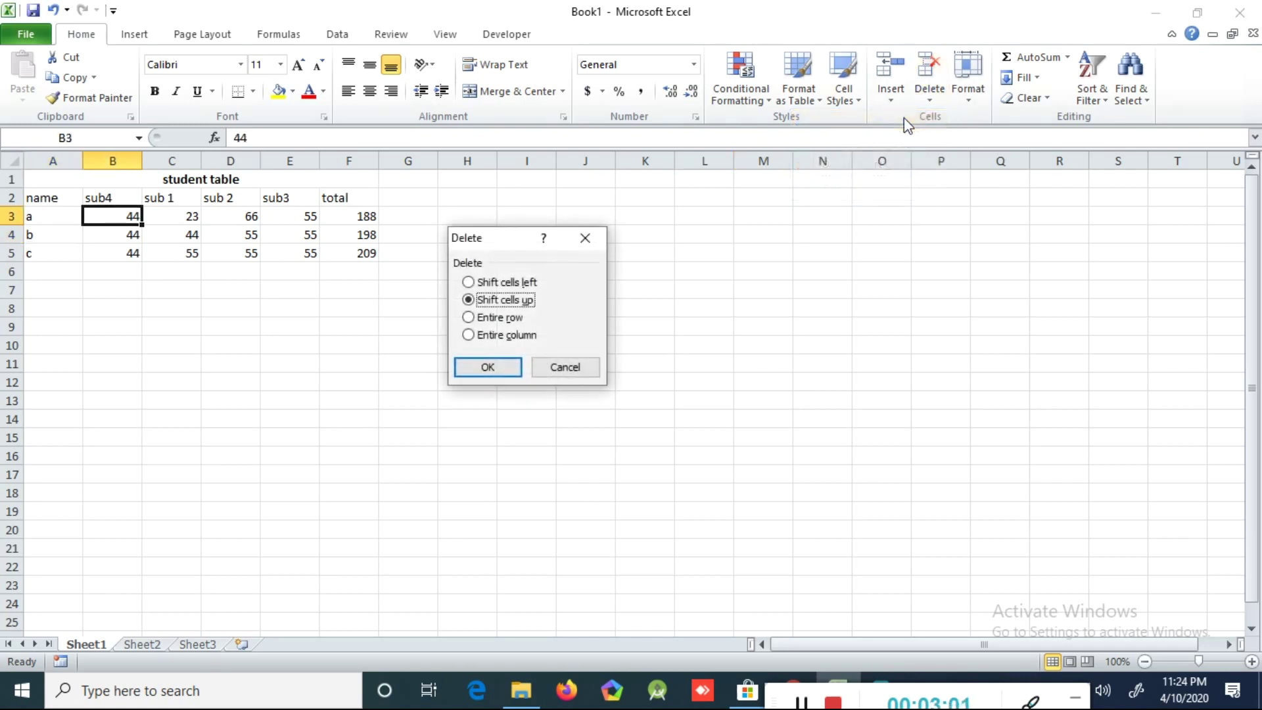
left_click(484, 337)
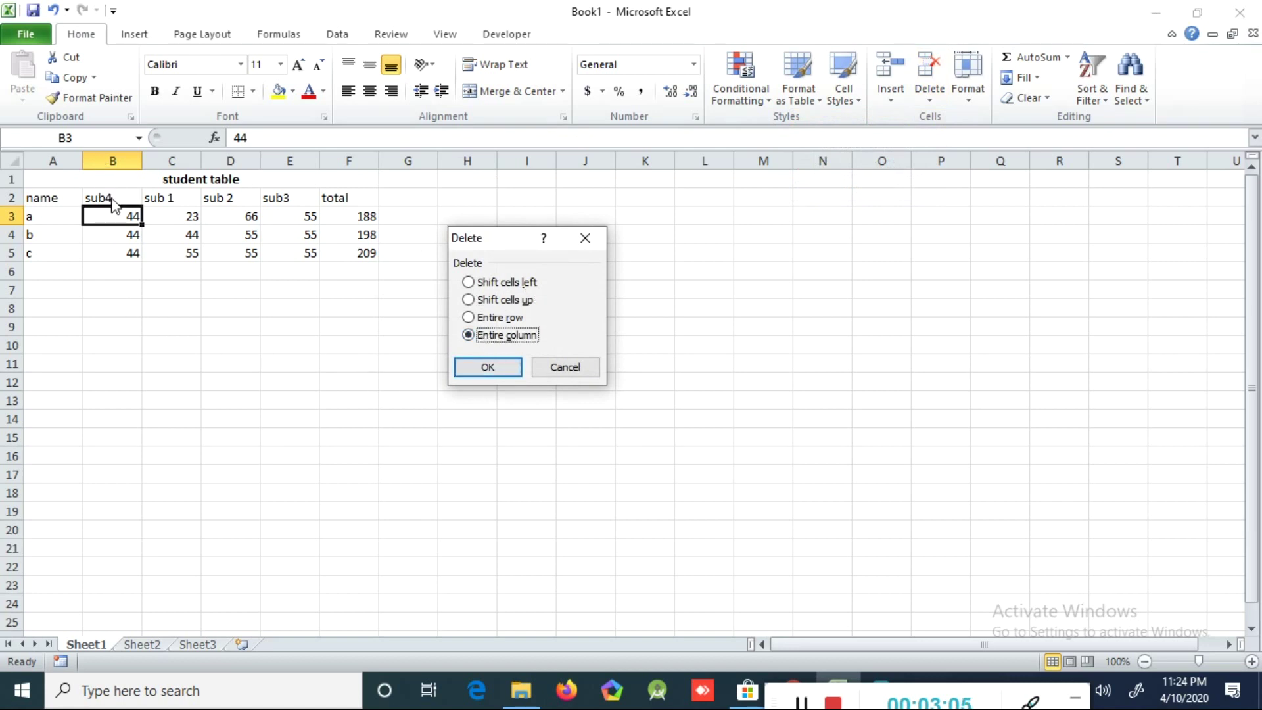
left_click(493, 369)
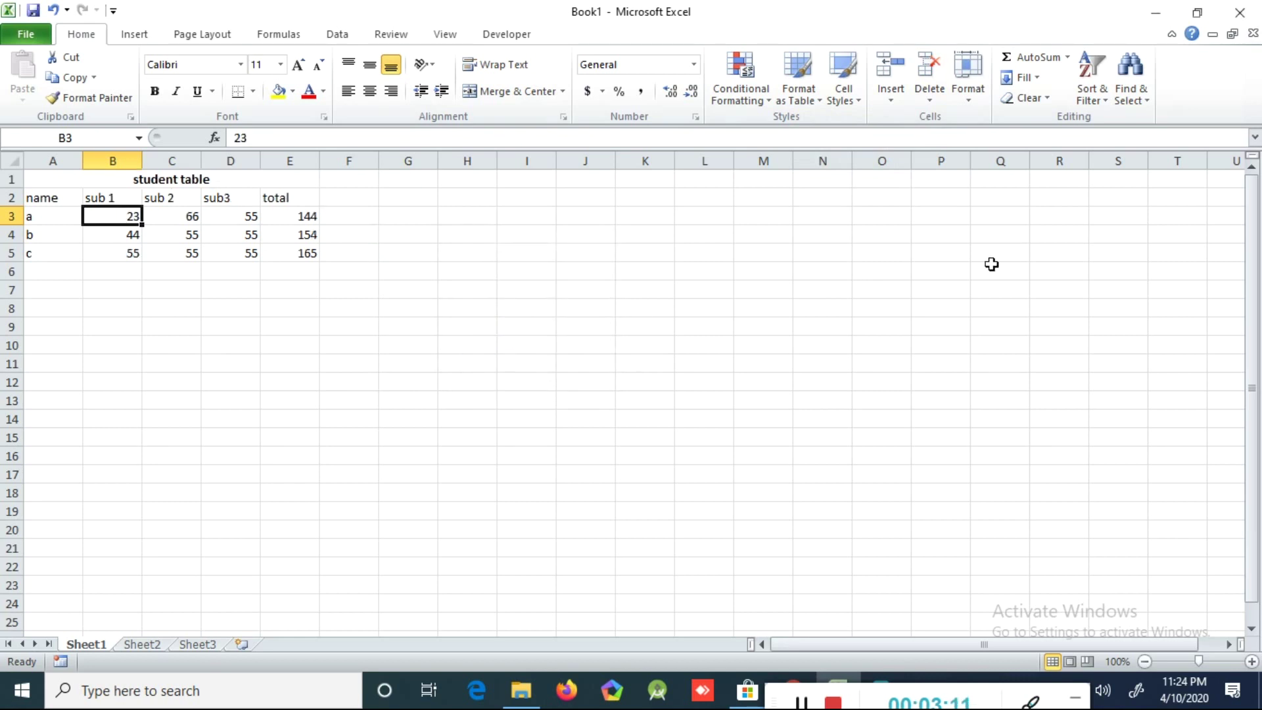
- Delete student c's sub 1 mark in B5 with the Shift cells left option, and undo the deletion
left_click(930, 102)
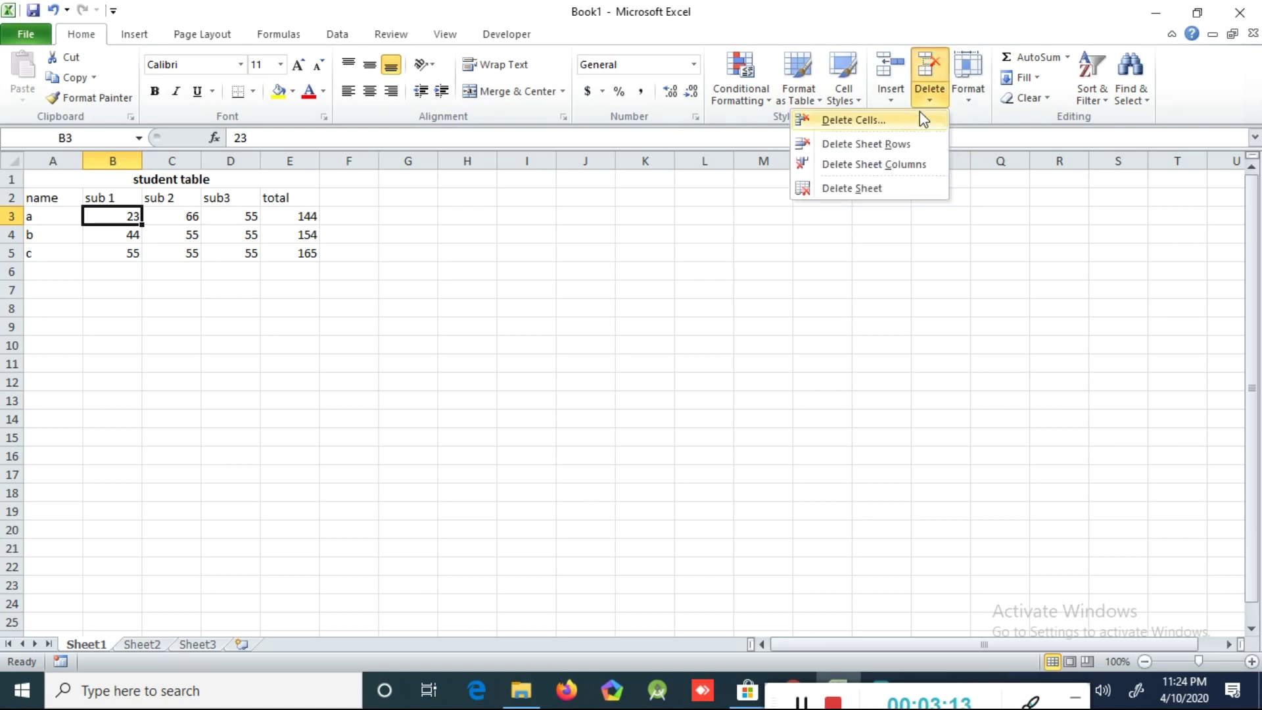
left_click(158, 244)
left_click(149, 256)
left_click(113, 254)
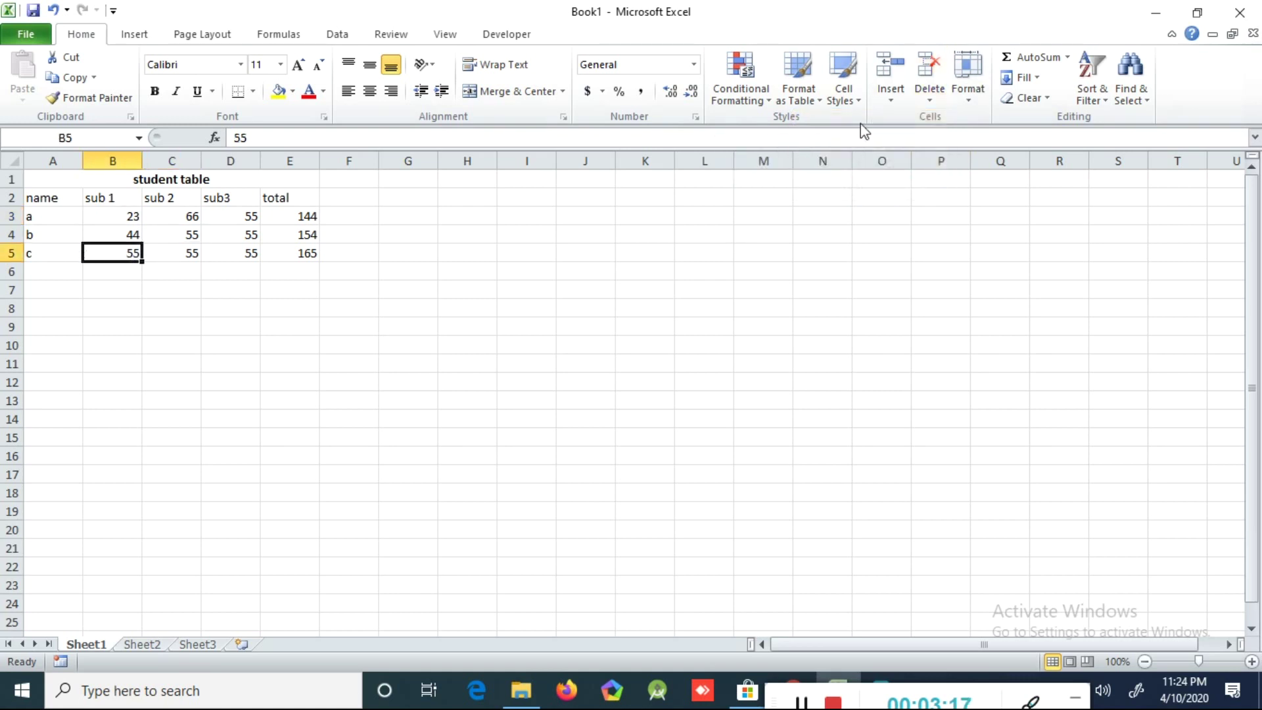
left_click(931, 102)
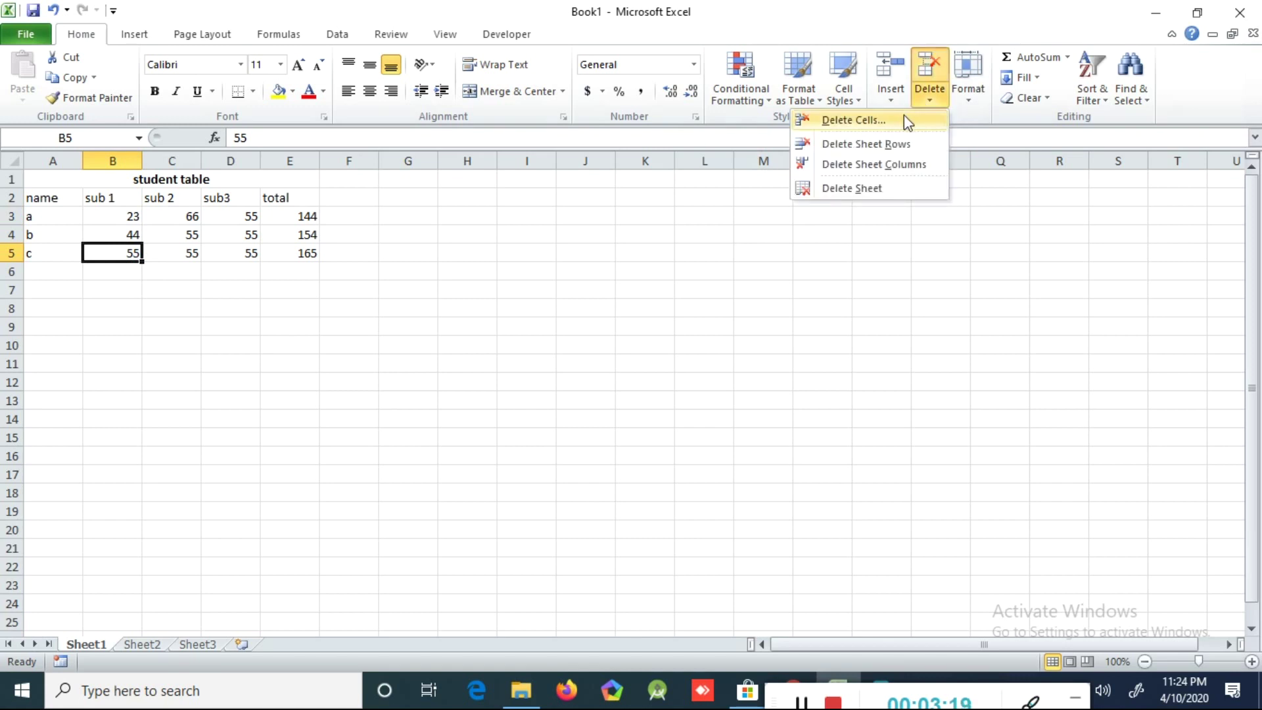
left_click(905, 119)
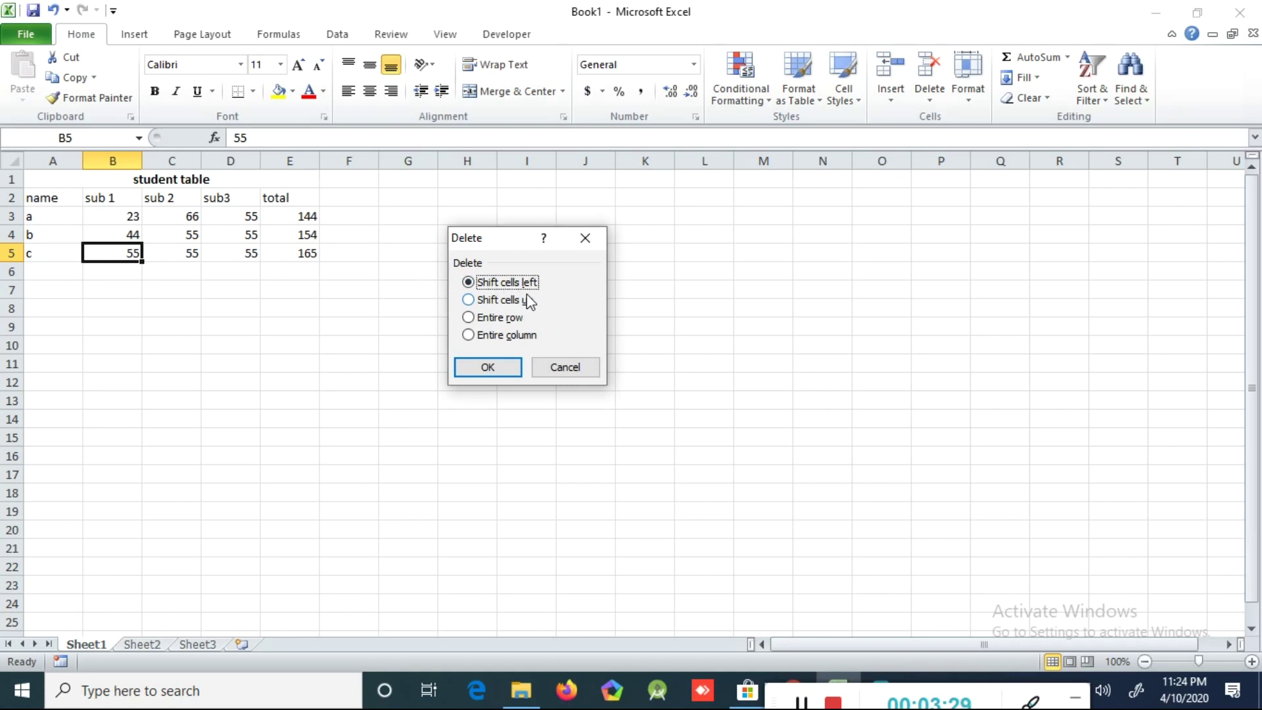
left_click(487, 367)
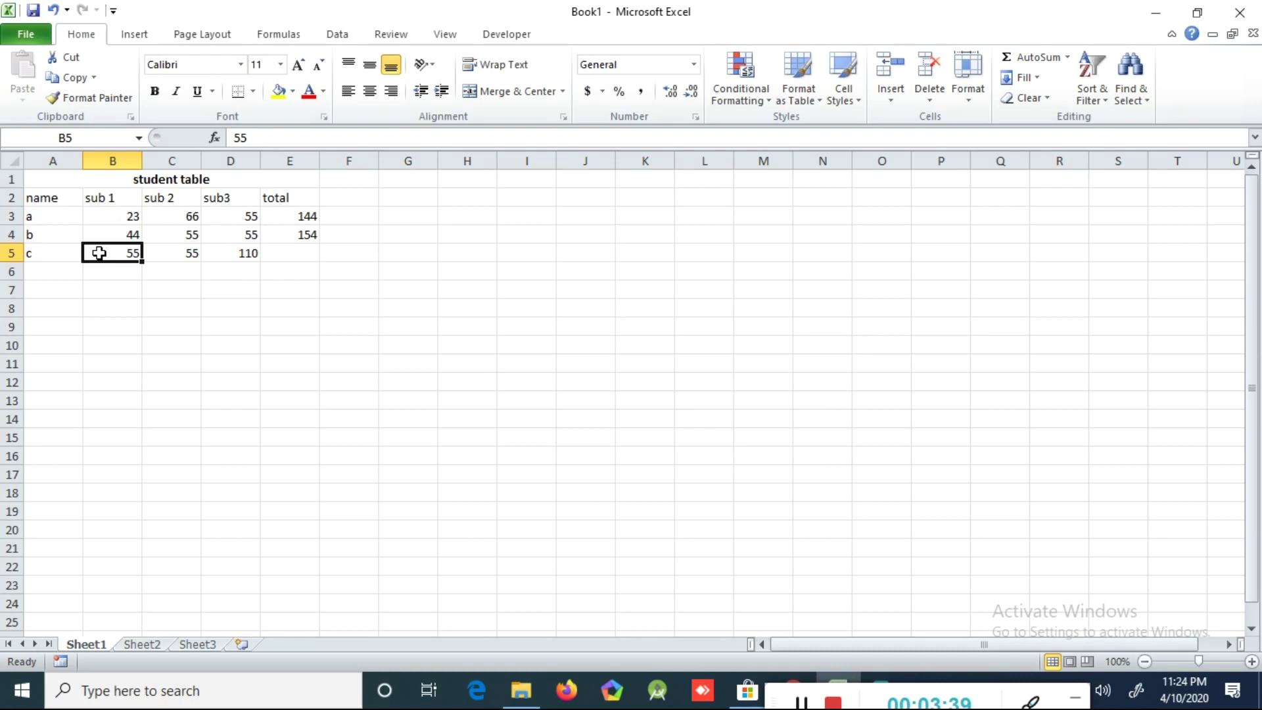
key("ctrl+z")
left_click(934, 100)
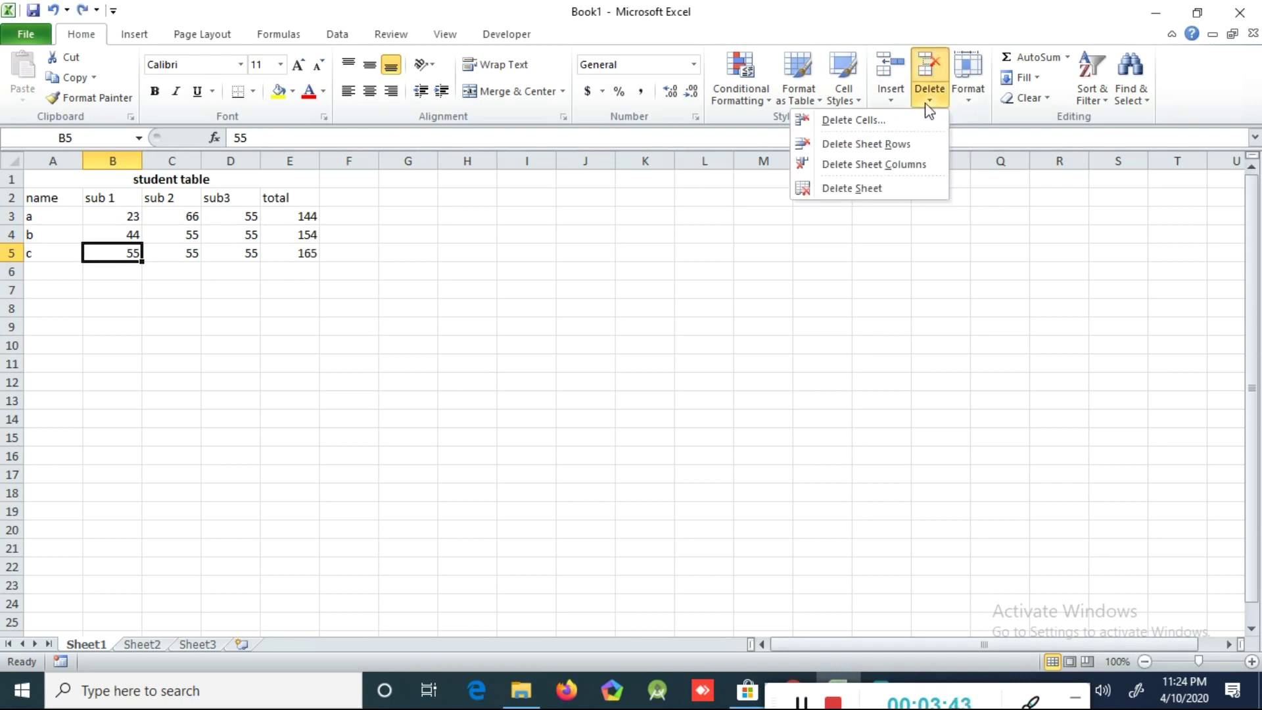
left_click(898, 125)
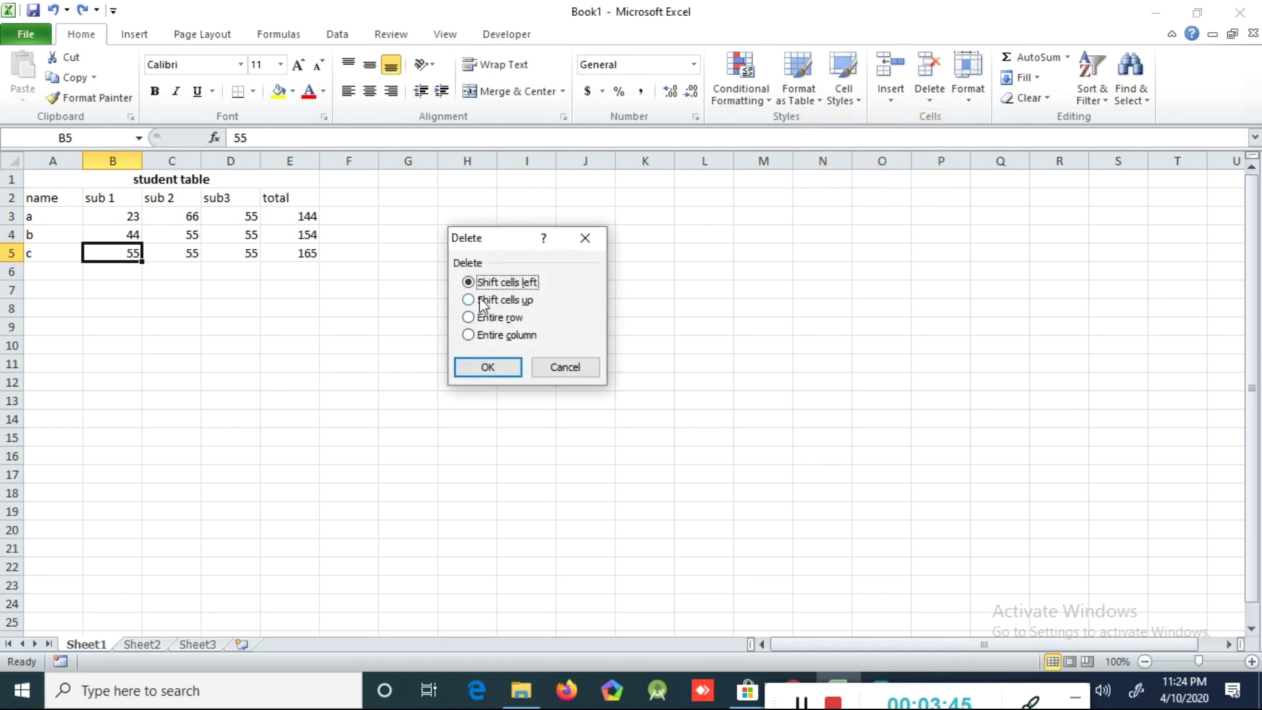
left_click(569, 366)
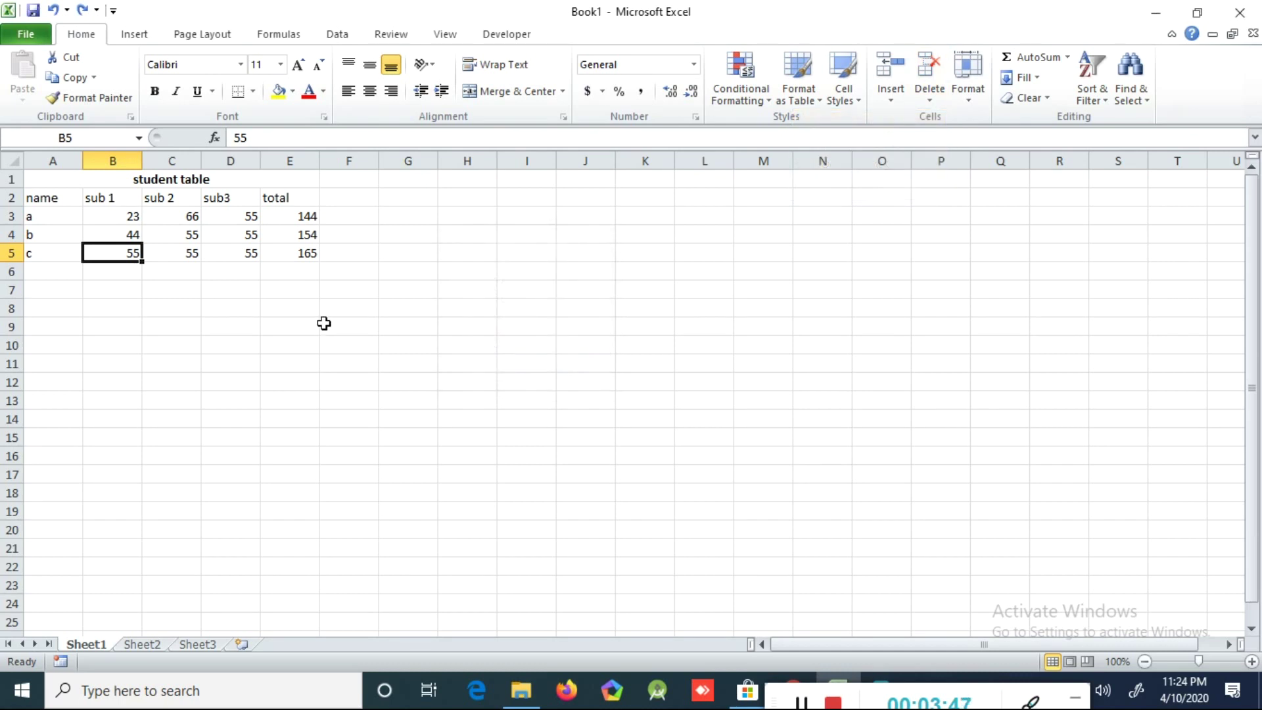
- Delete student b's sub 1 mark in B4 with the Shift cells up option, and undo the deletion
left_click(122, 234)
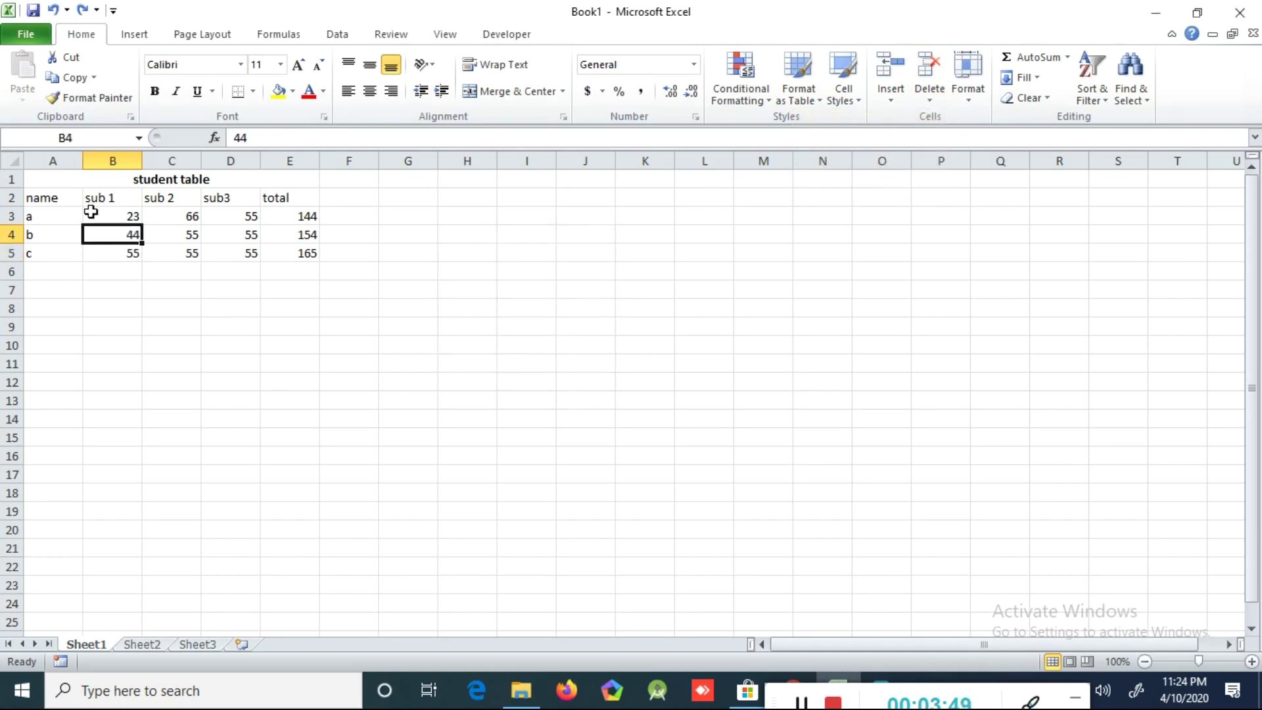
left_click(933, 92)
left_click(905, 127)
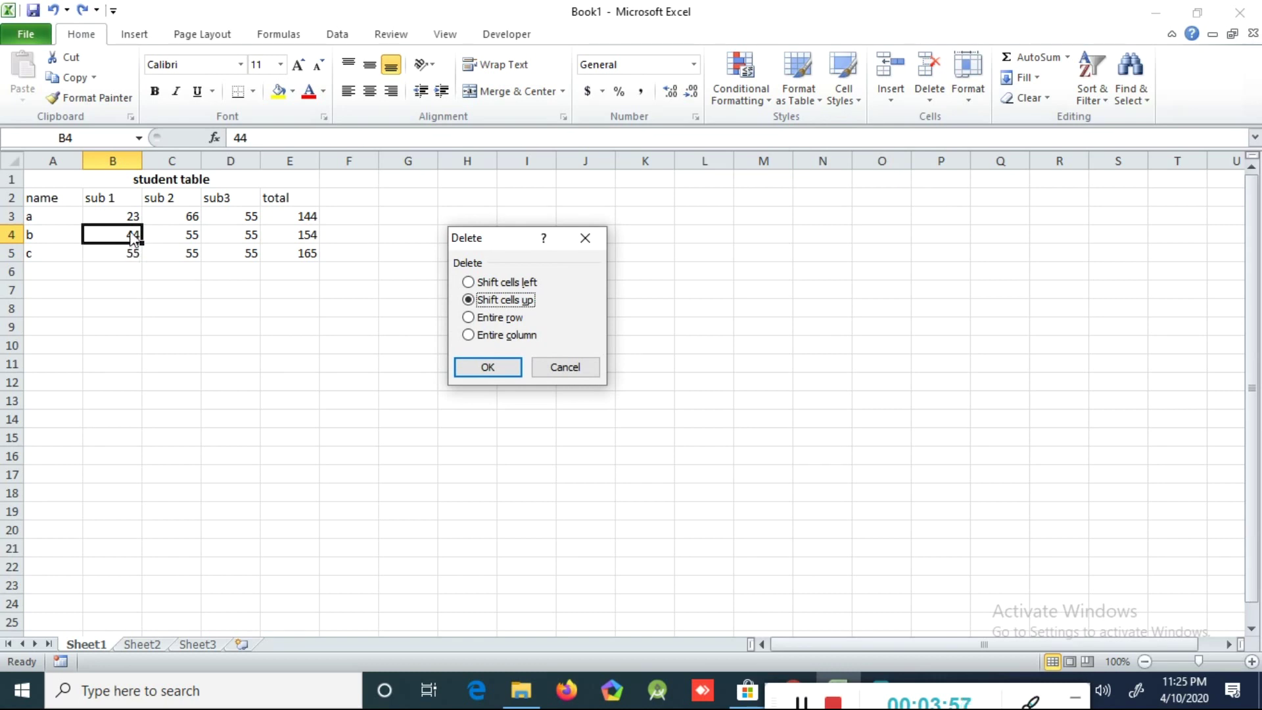
left_click(498, 368)
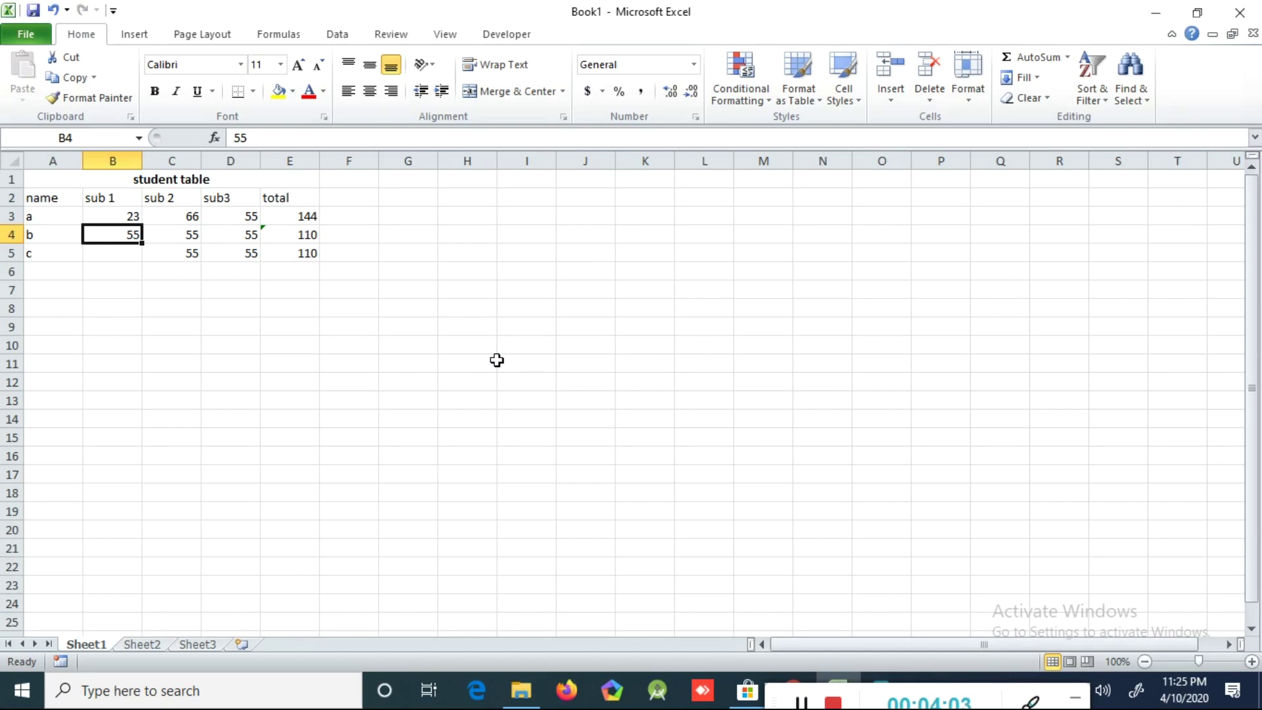
key("ctrl+z")
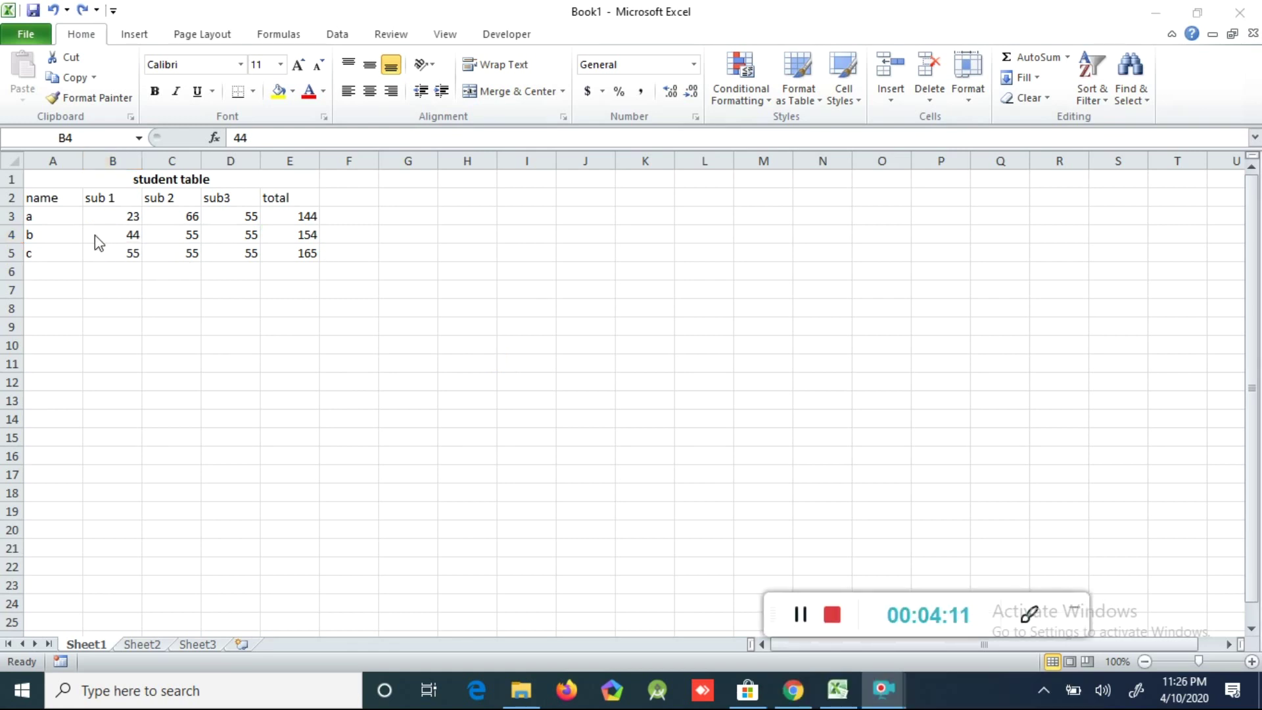
- Try left, center and right alignment on the table range A2:E5, finishing with left alignment
left_click(50, 198)
left_click_drag(50, 199, 288, 243)
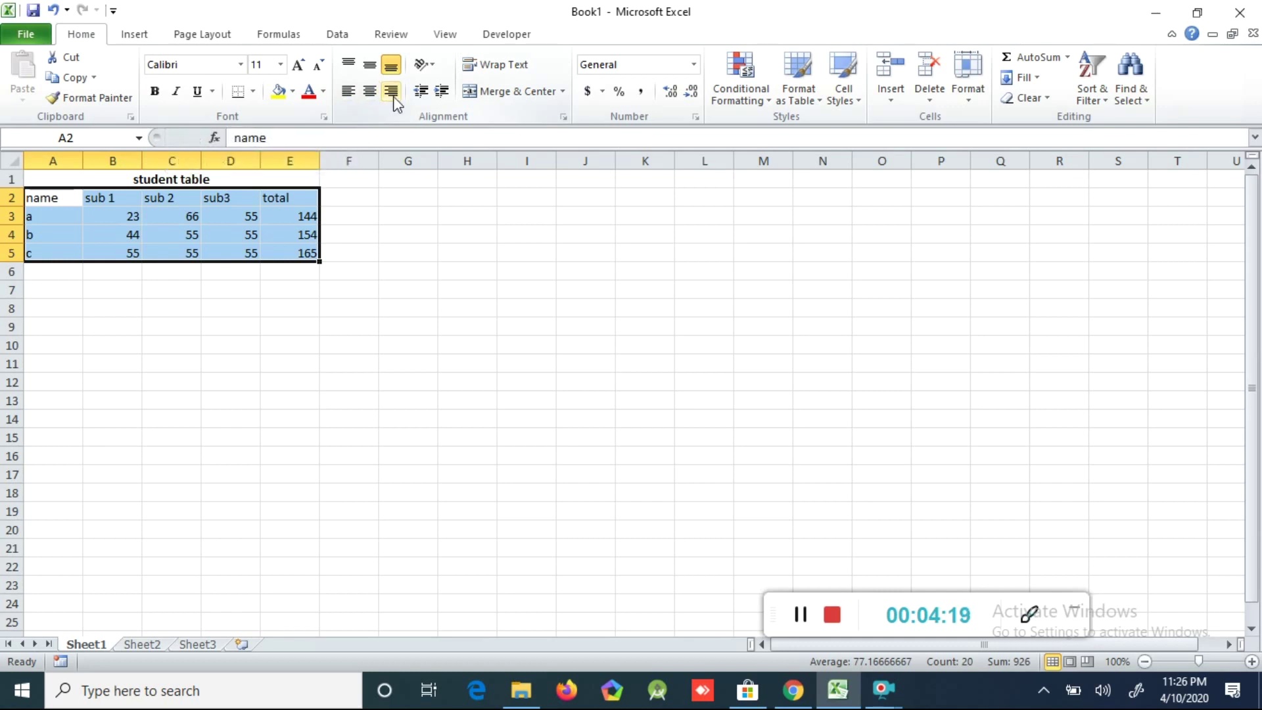
left_click(350, 93)
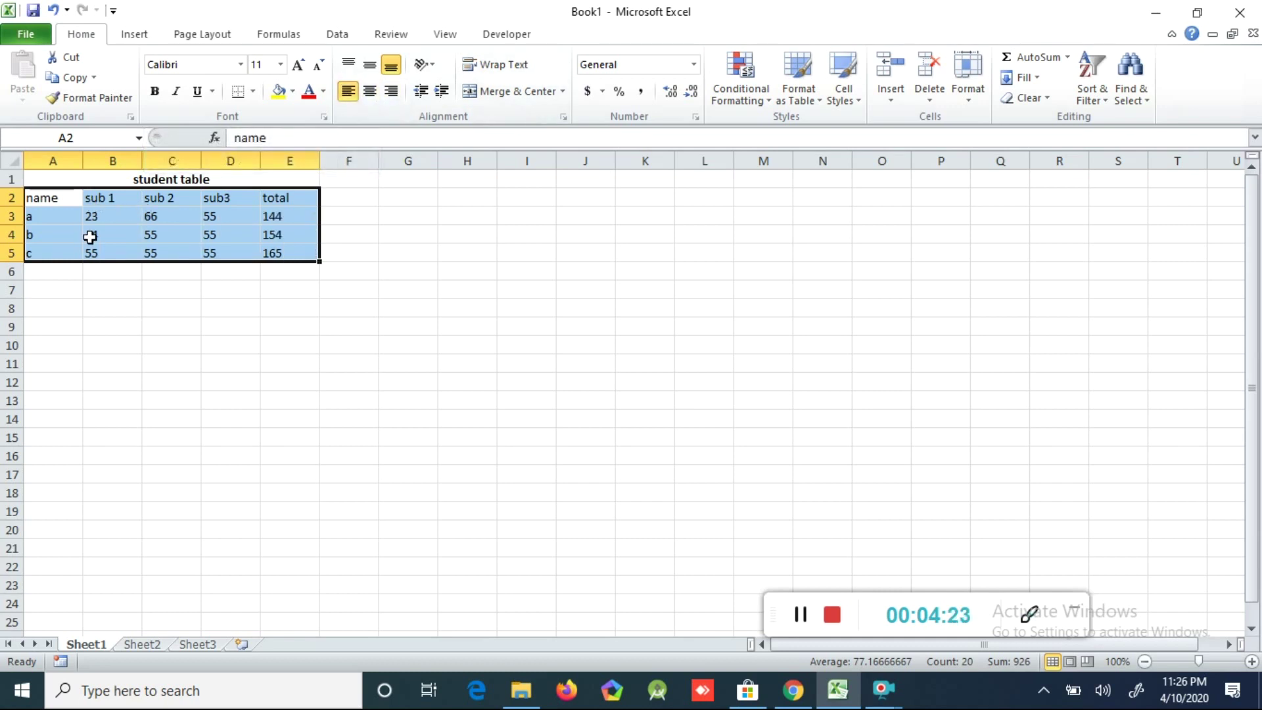
left_click(370, 92)
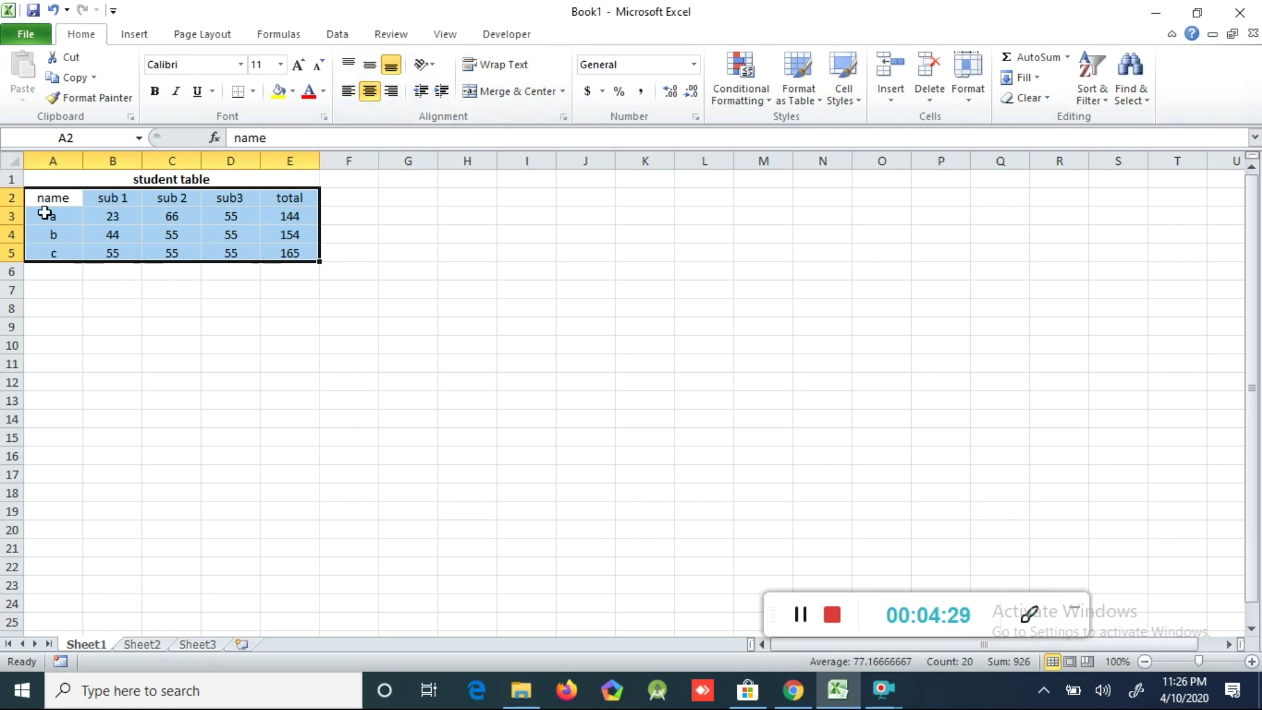
left_click(393, 92)
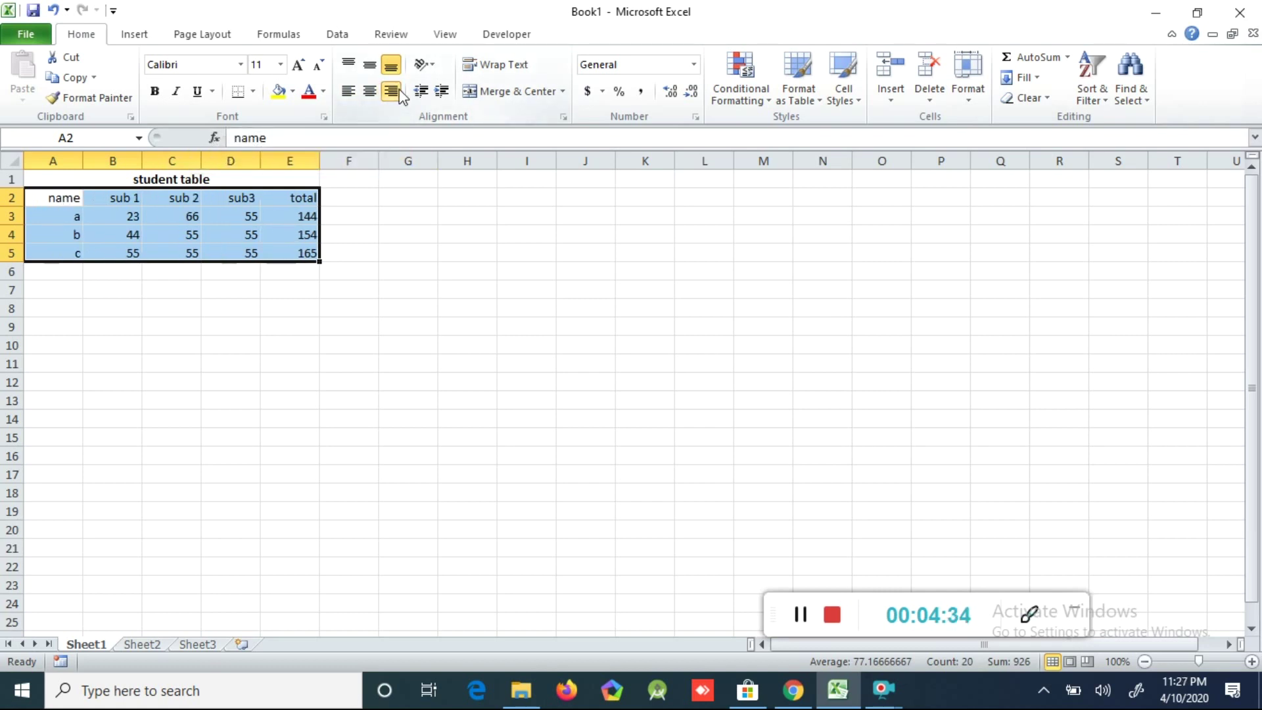
left_click(349, 91)
left_click(212, 251)
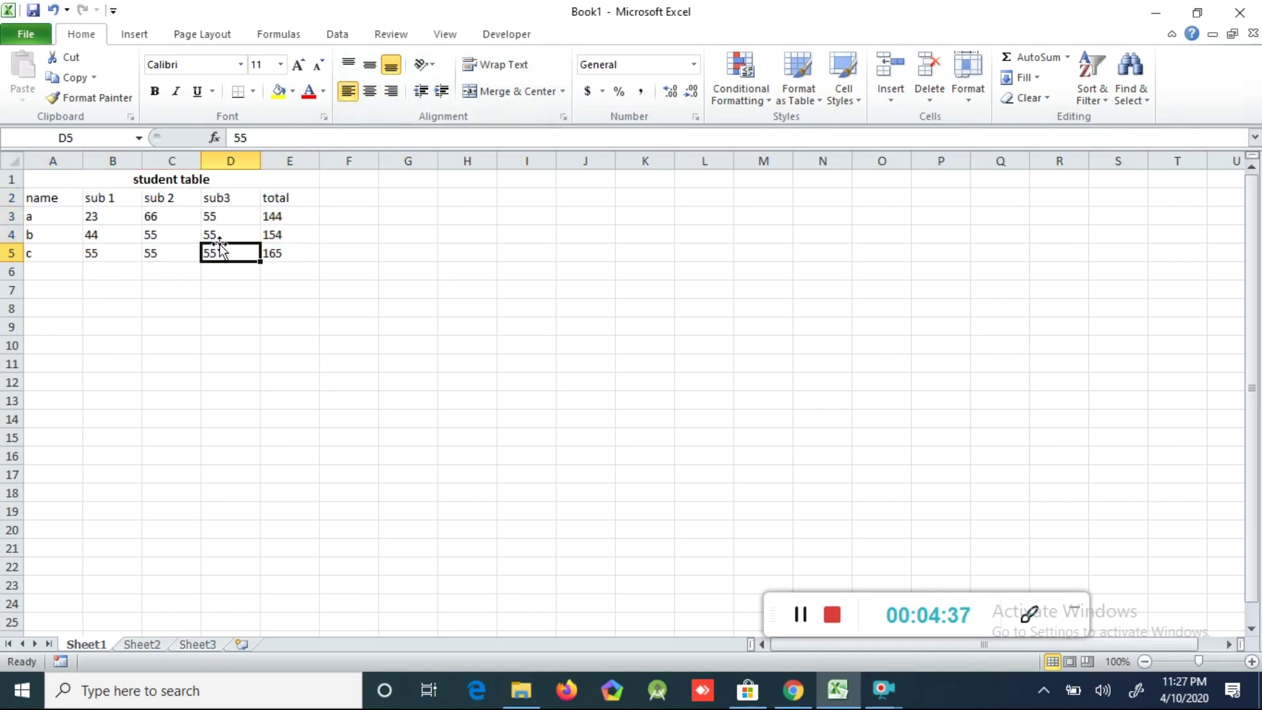
- Try center and right alignment on the total column E2:E5, and return it to left alignment
left_click(284, 198)
left_click_drag(284, 198, 283, 251)
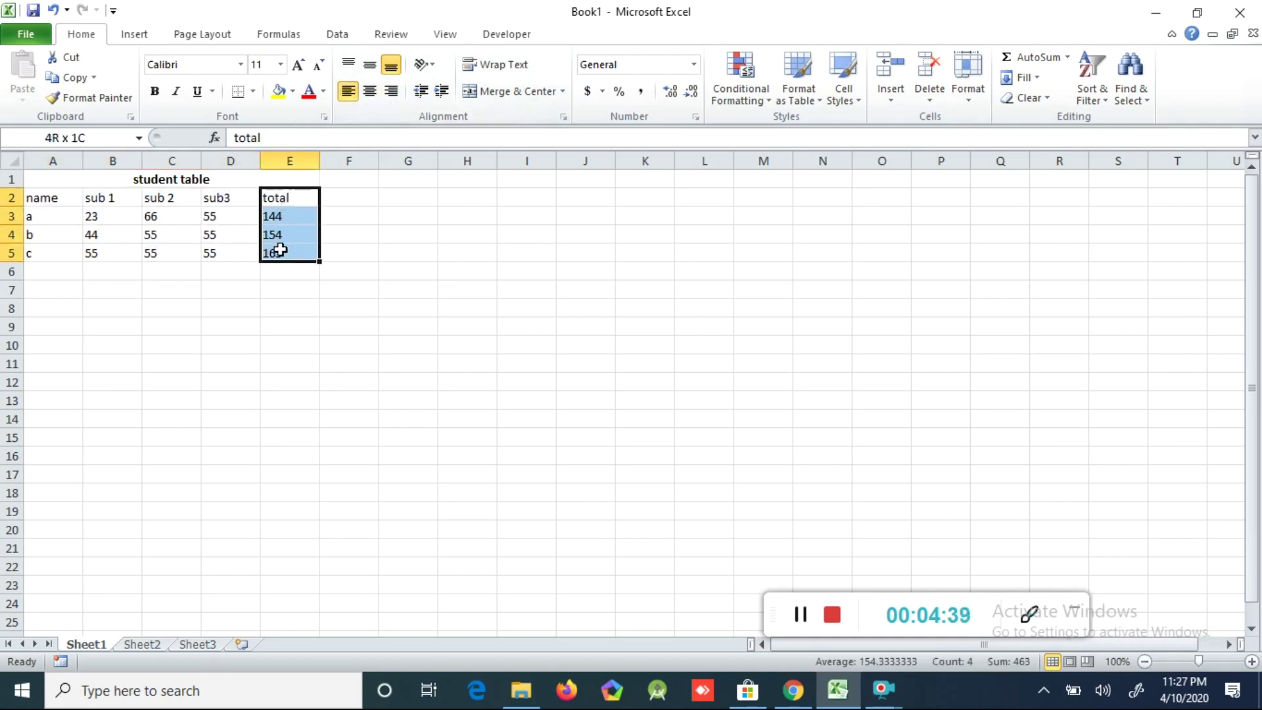
left_click(371, 92)
left_click(388, 94)
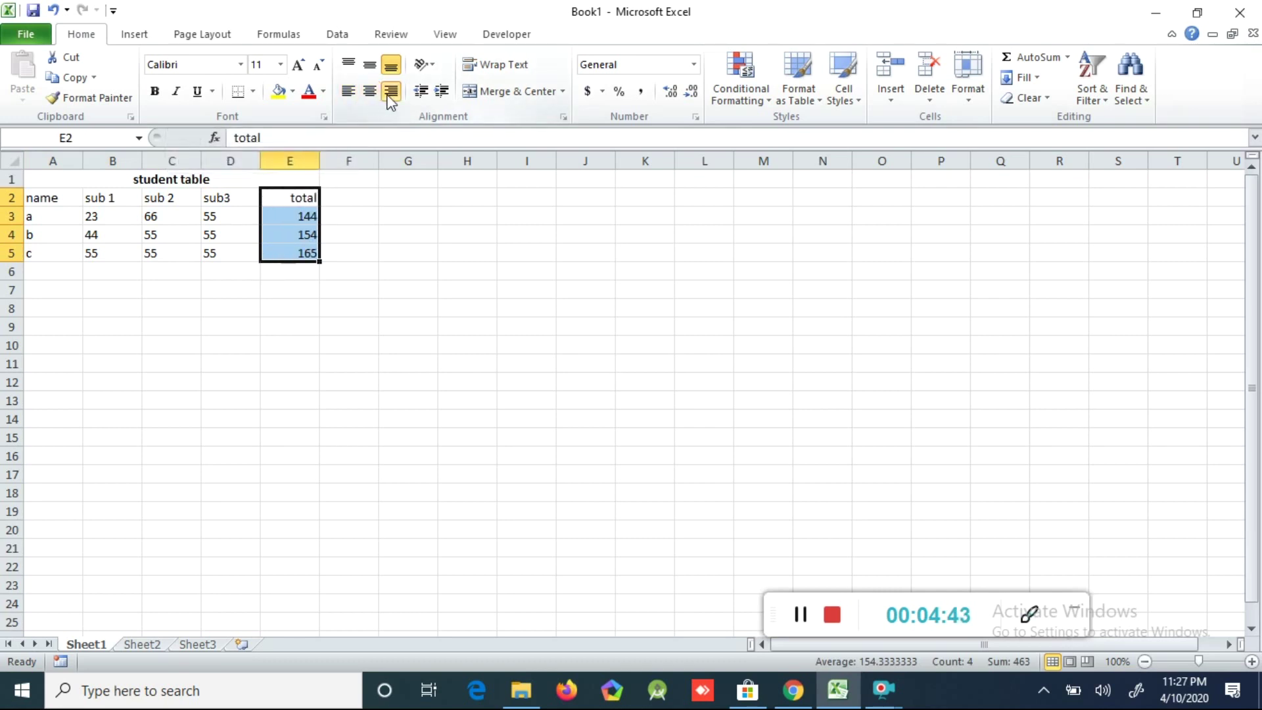
left_click(369, 93)
left_click(344, 95)
left_click(800, 616)
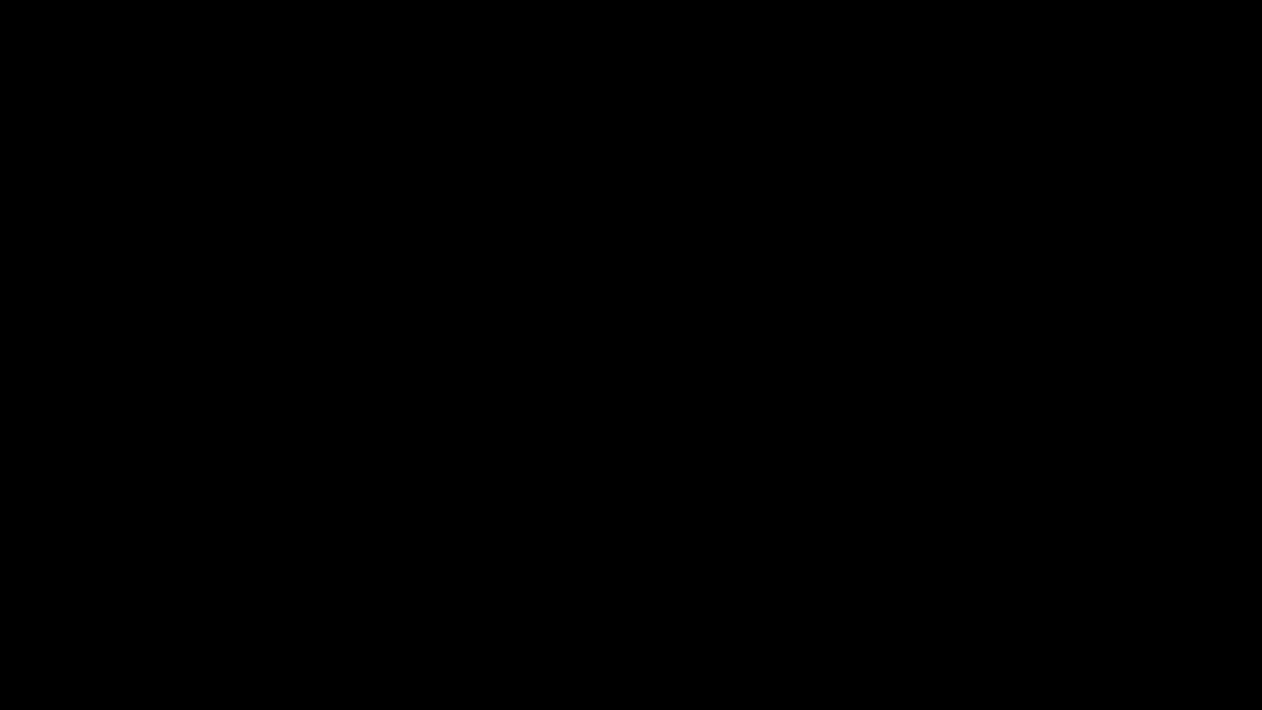